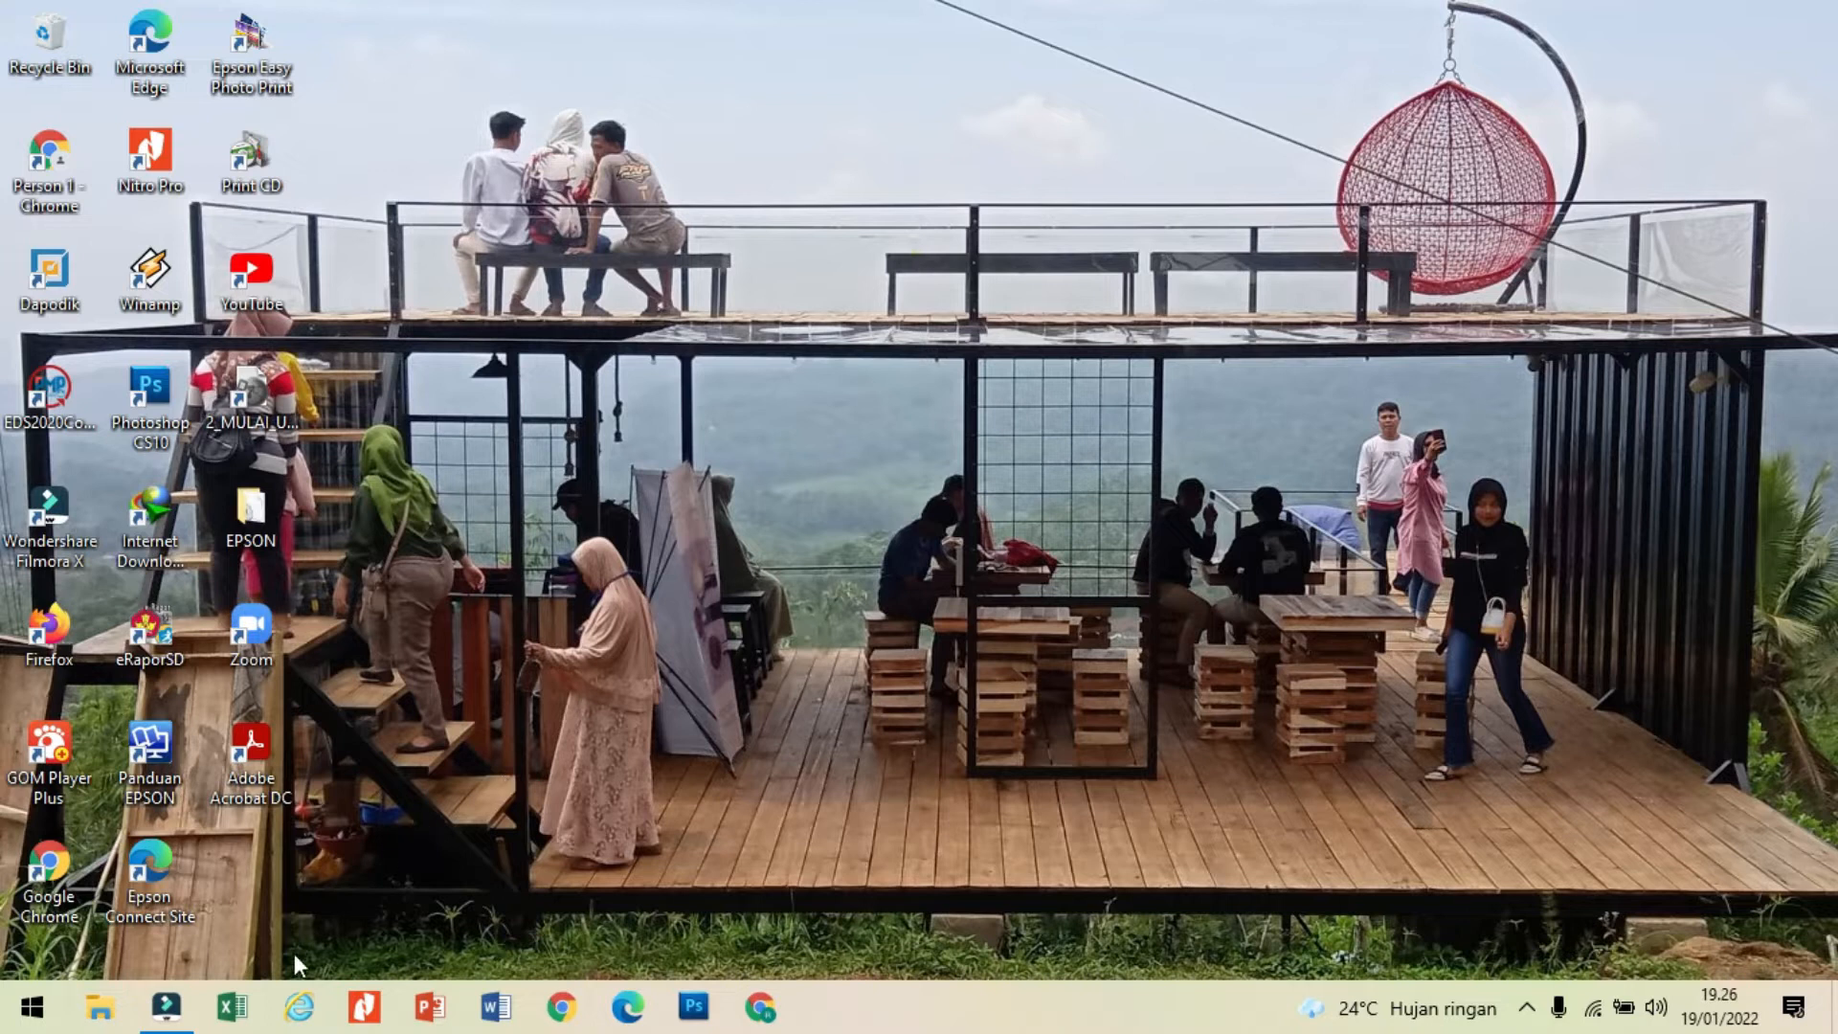
Step: Open Excel, create a blank workbook and dismiss the Office activation wizard
click(247, 1013)
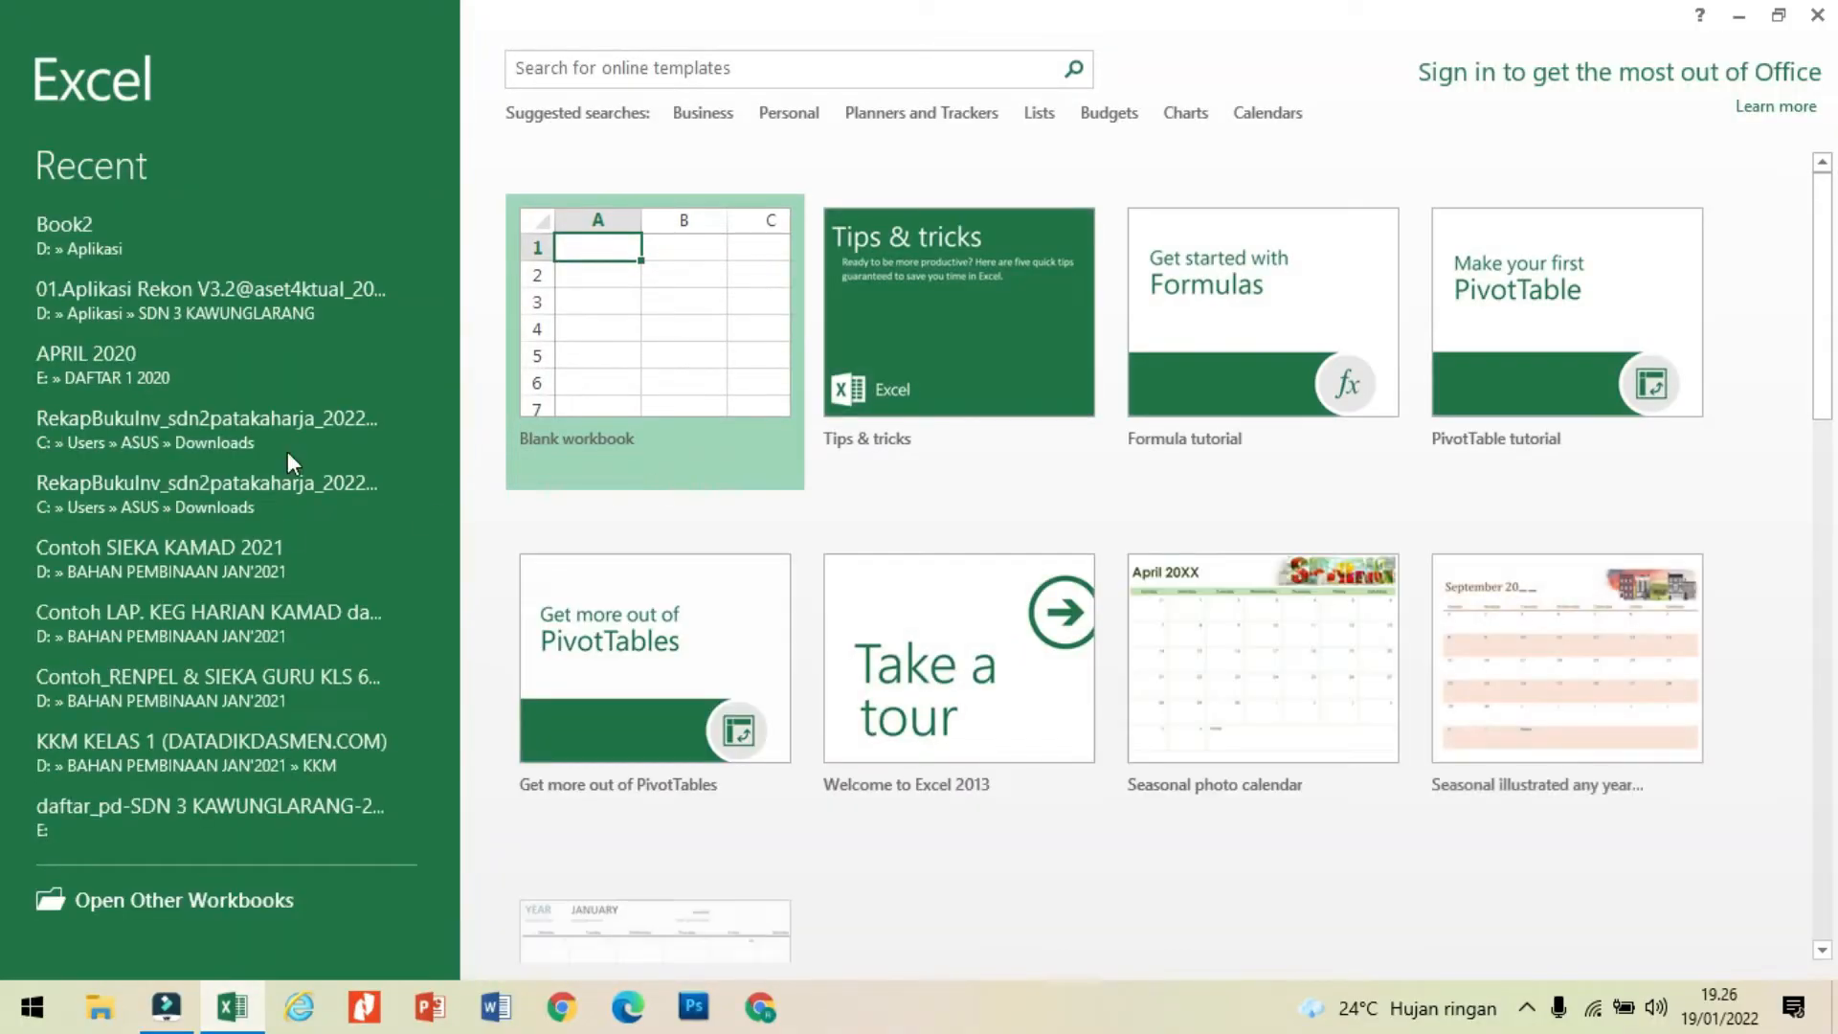
click(618, 301)
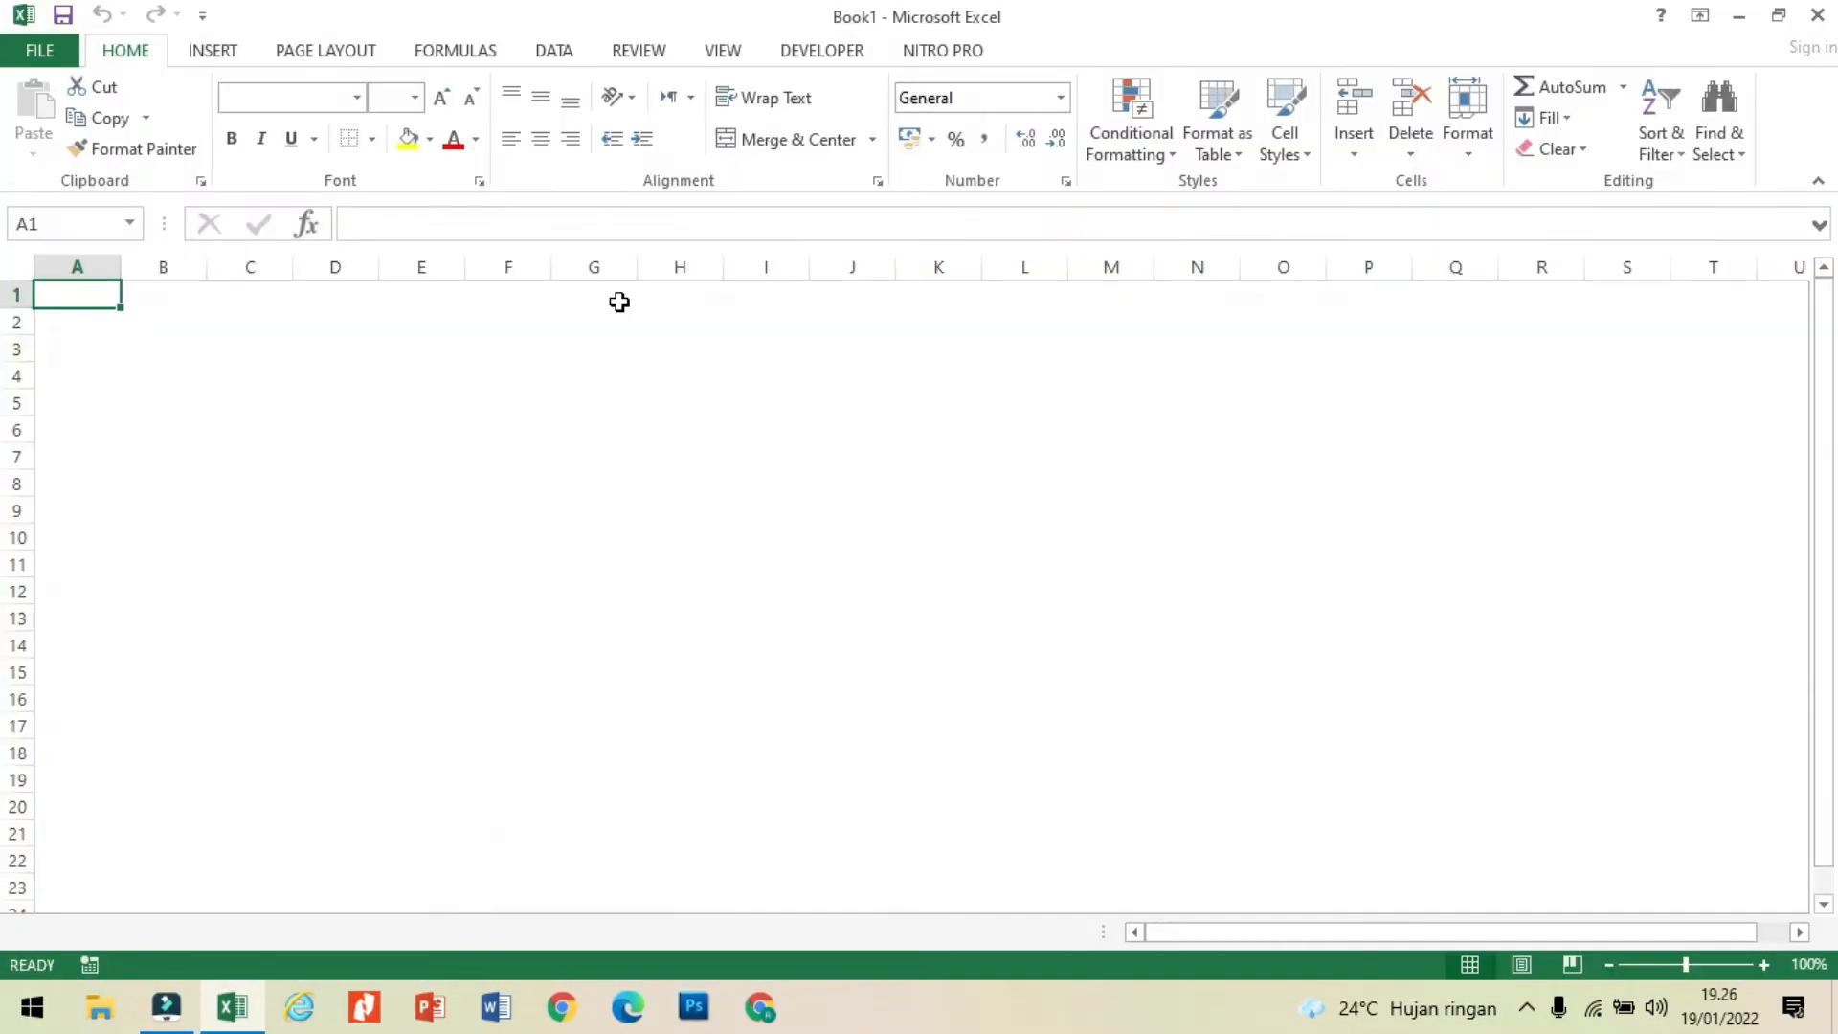
click(619, 302)
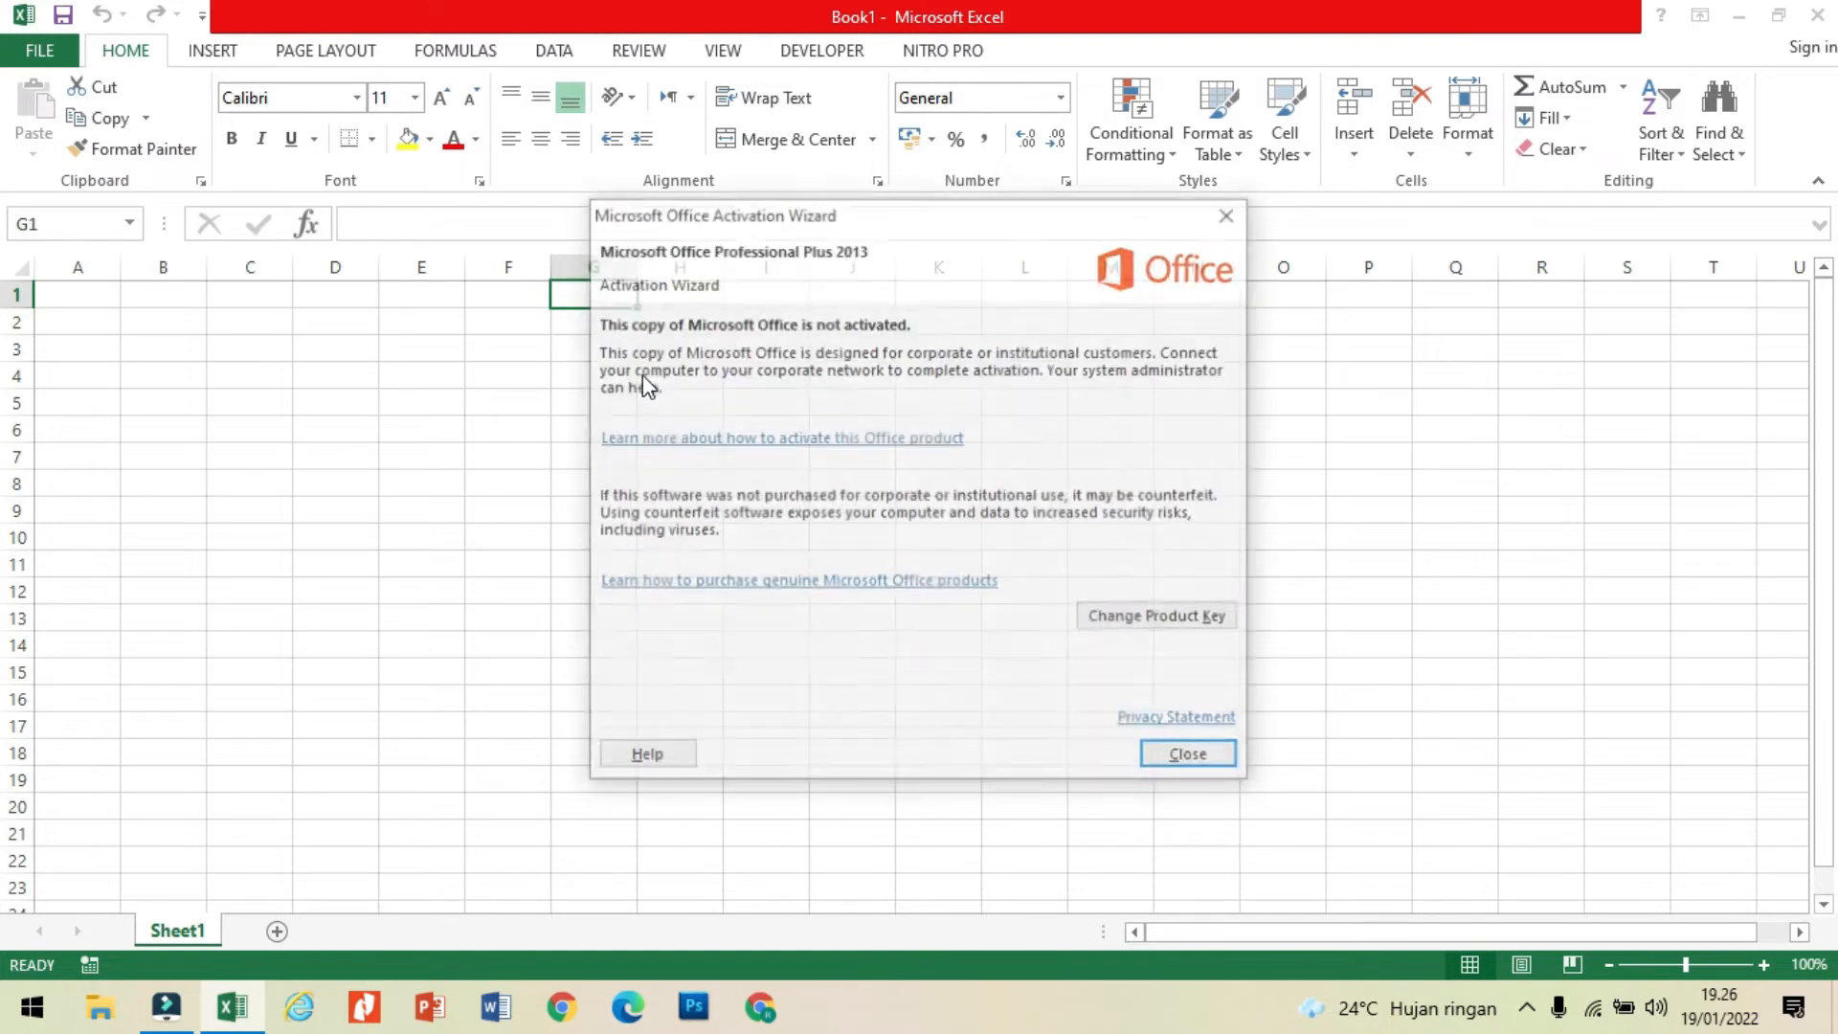
click(1231, 212)
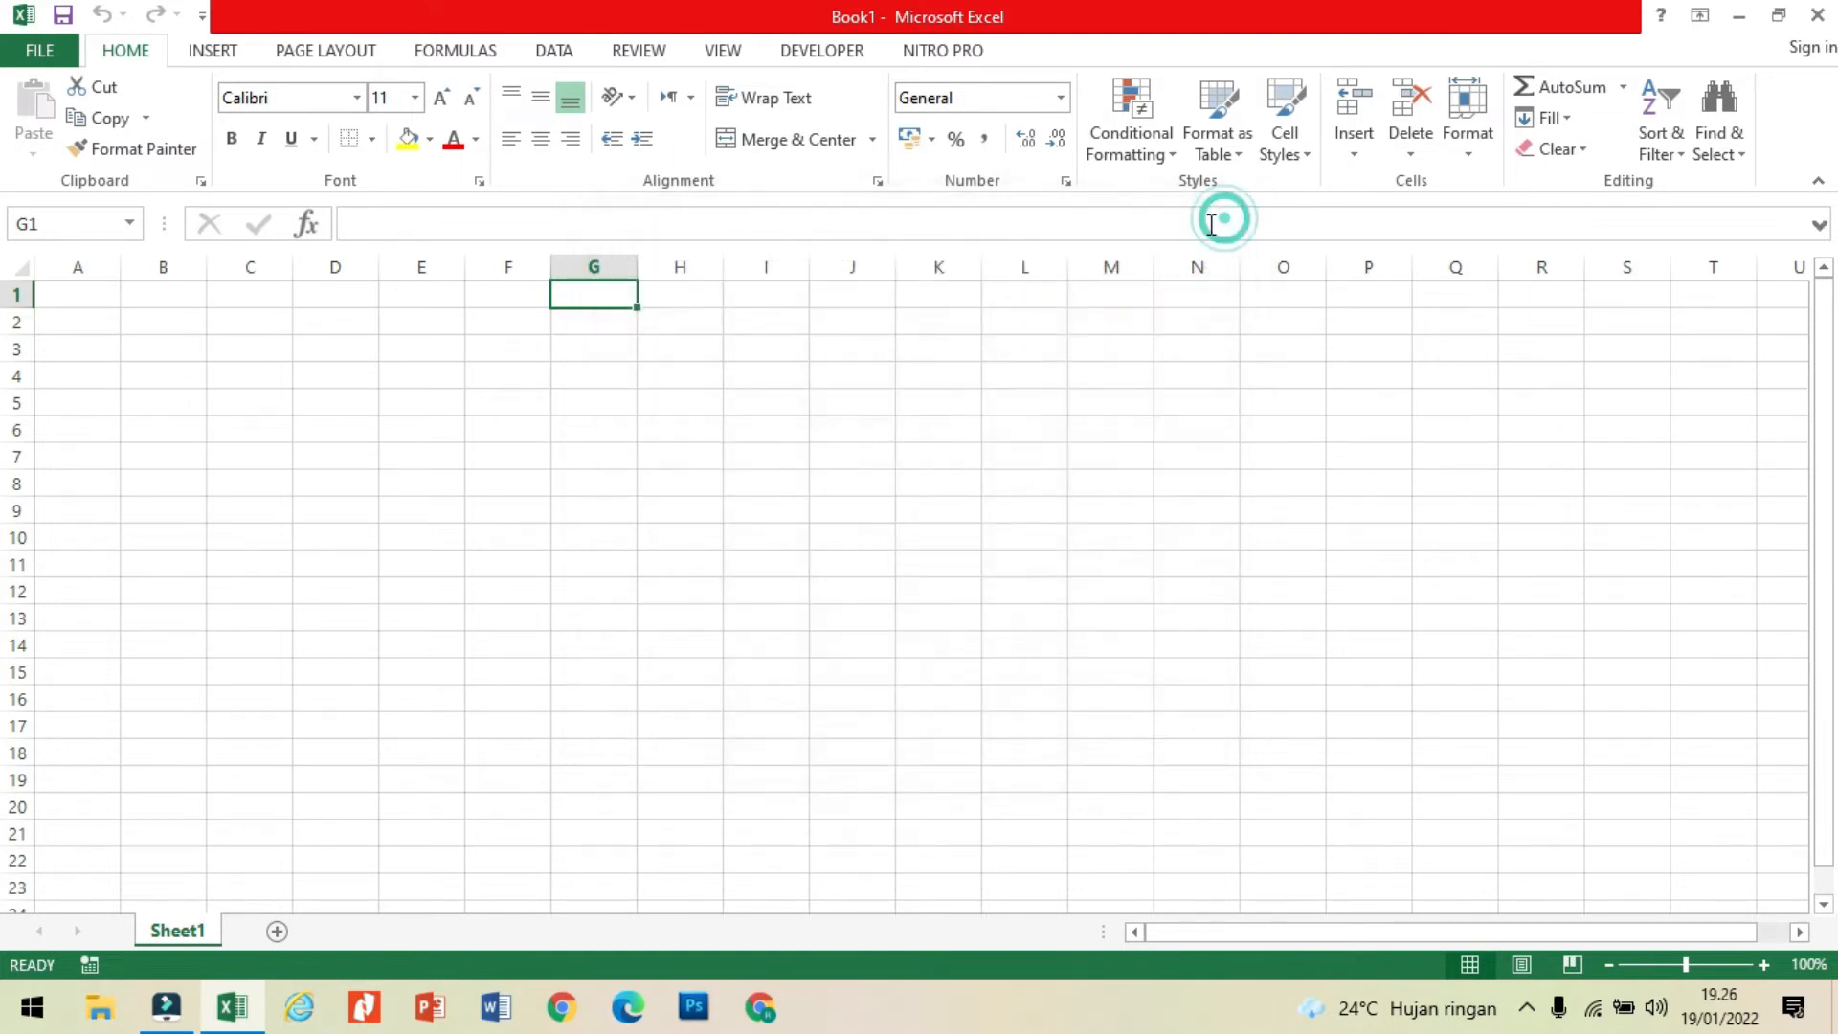
click(590, 394)
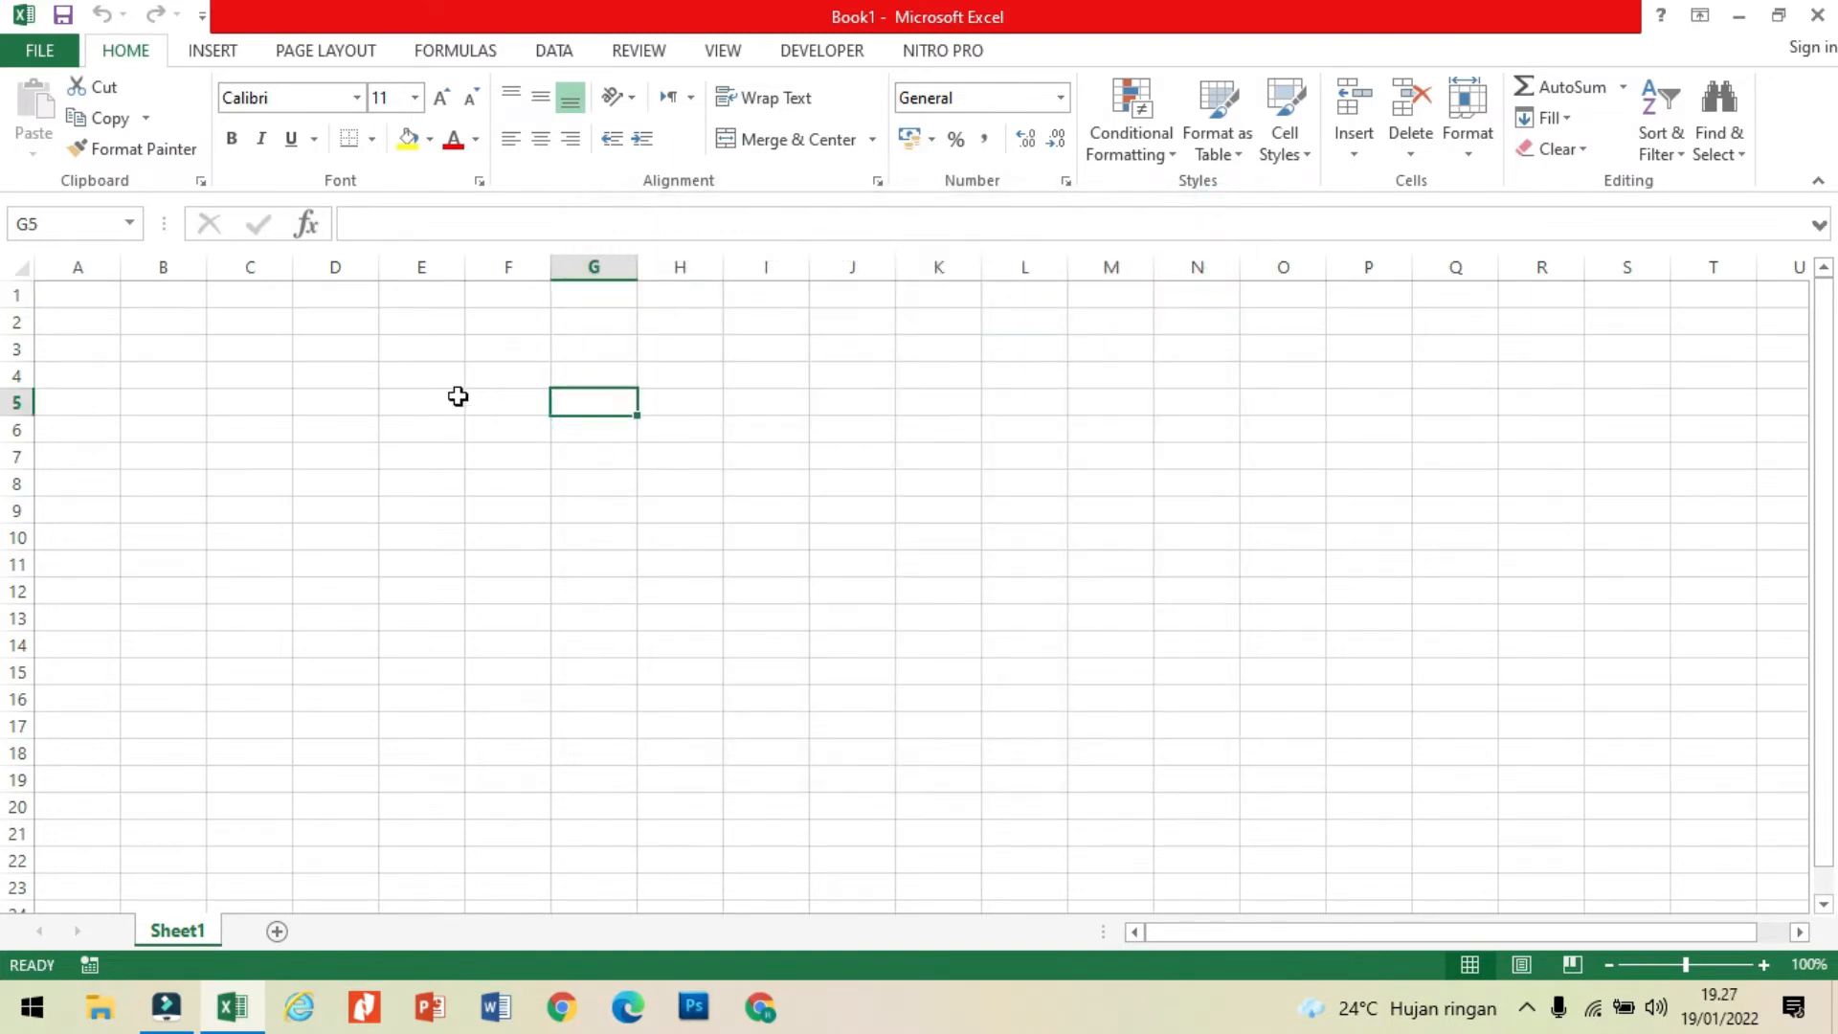
Step: Enter the column headers NO in cell B2 and NAMA SISWA in cell C2
click(248, 334)
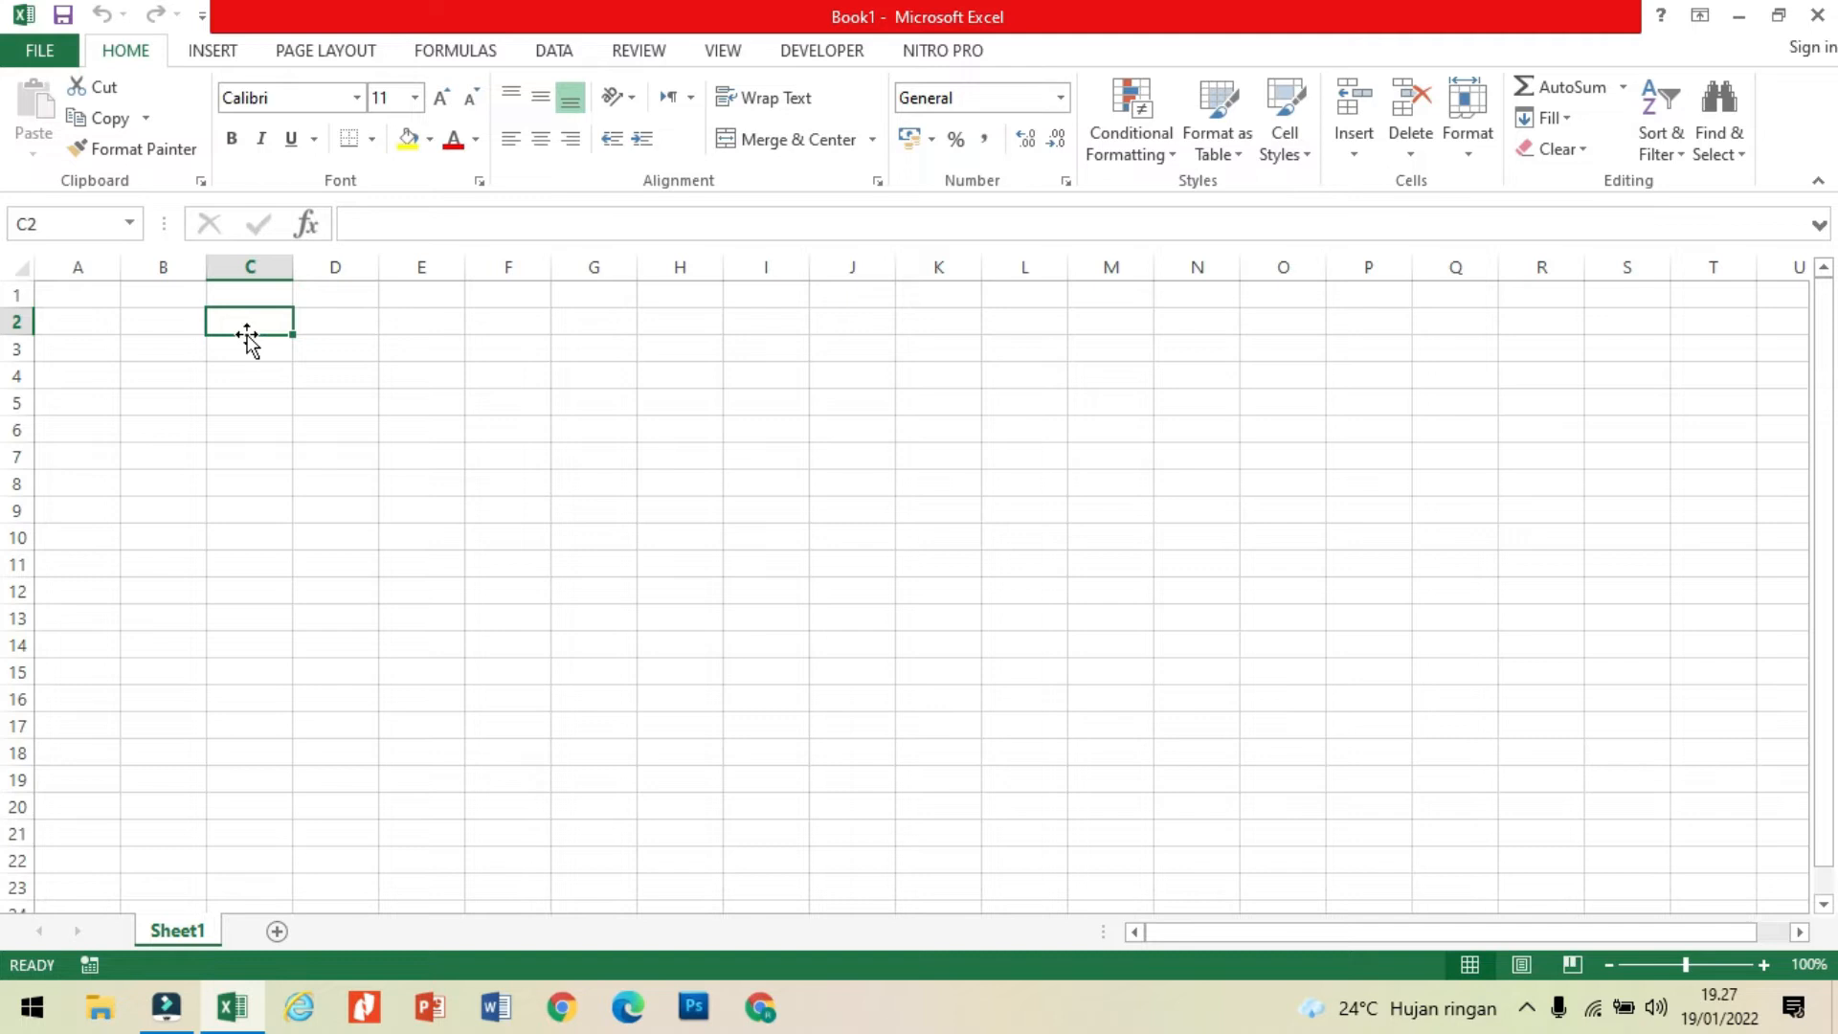
click(164, 323)
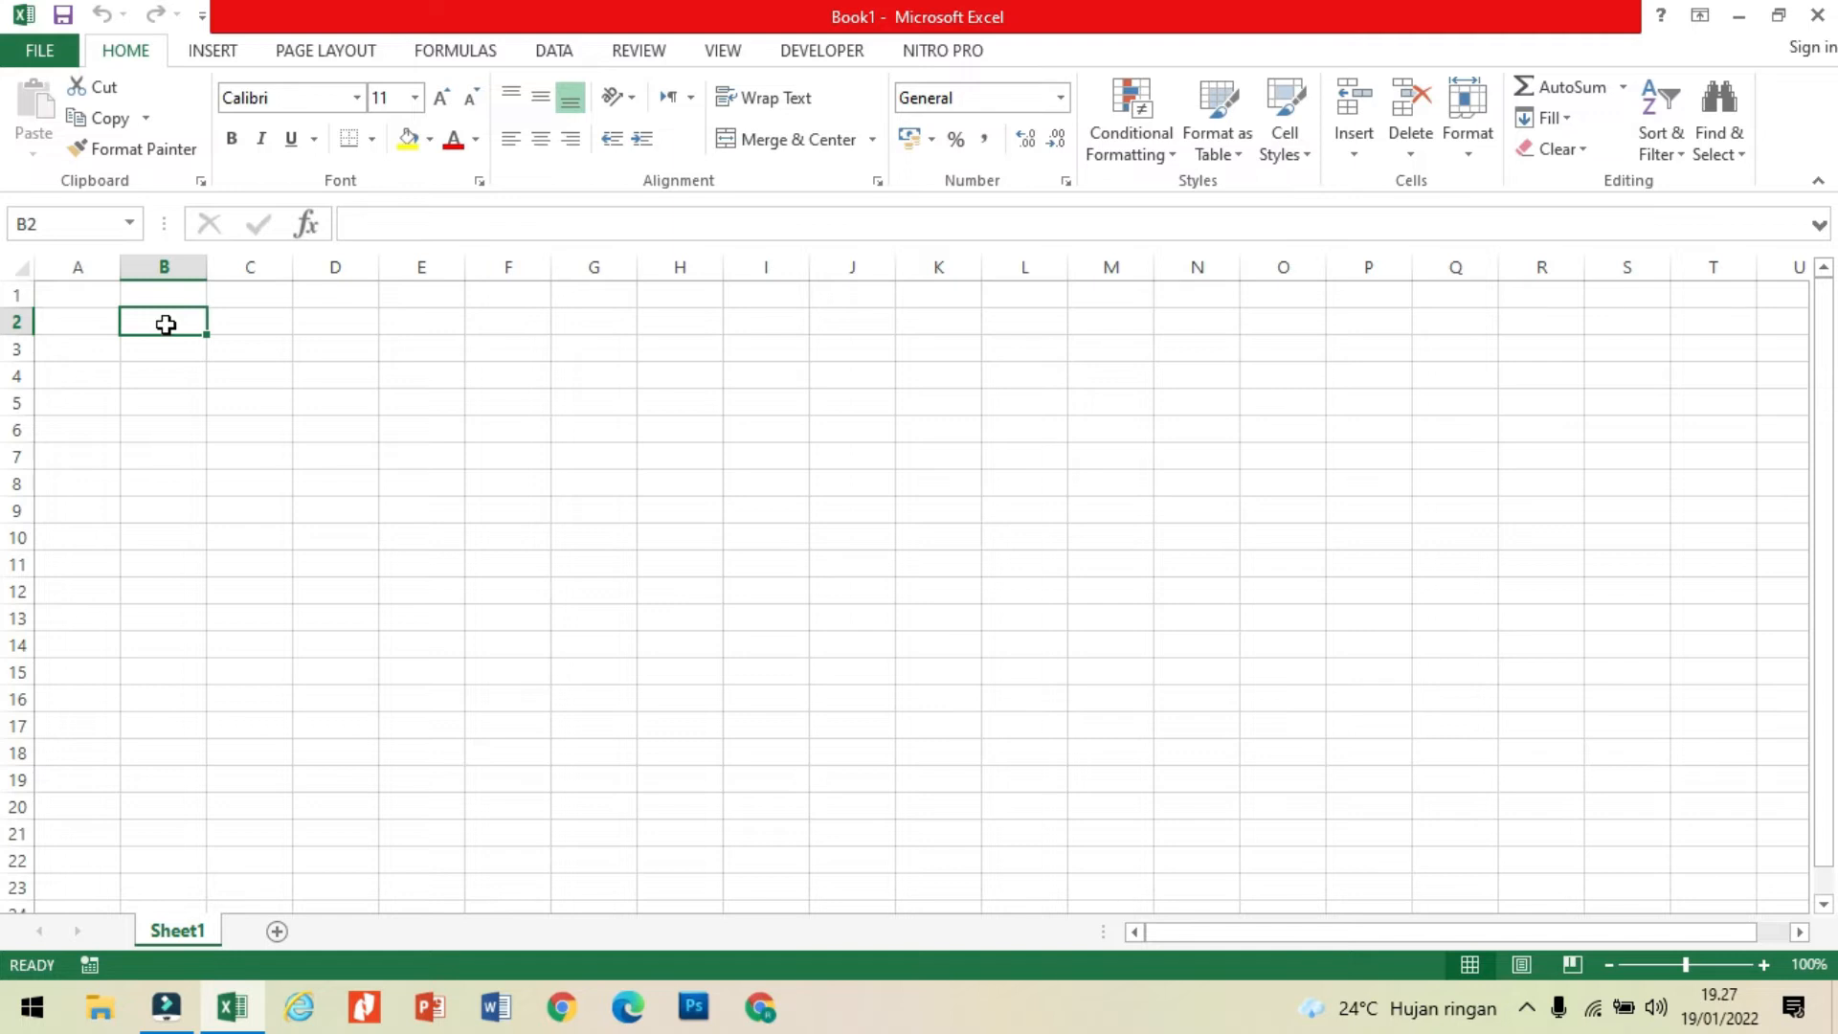
text(NO)
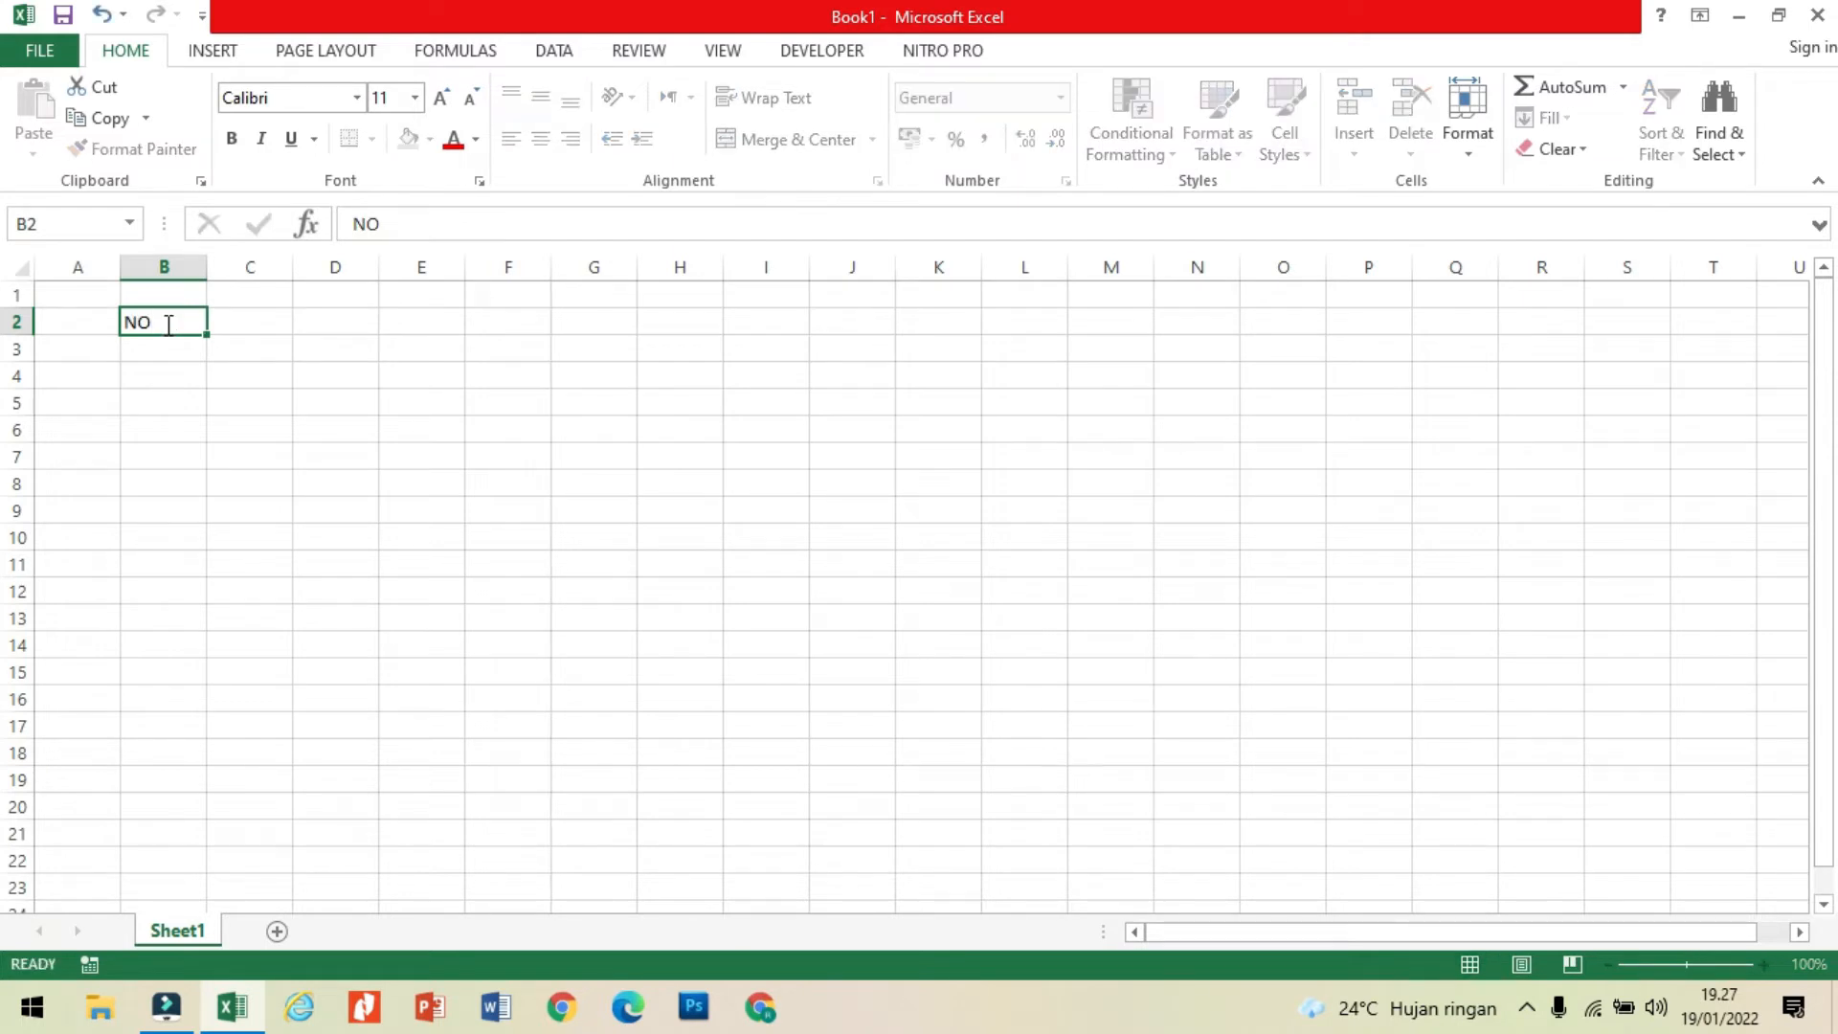
click(256, 323)
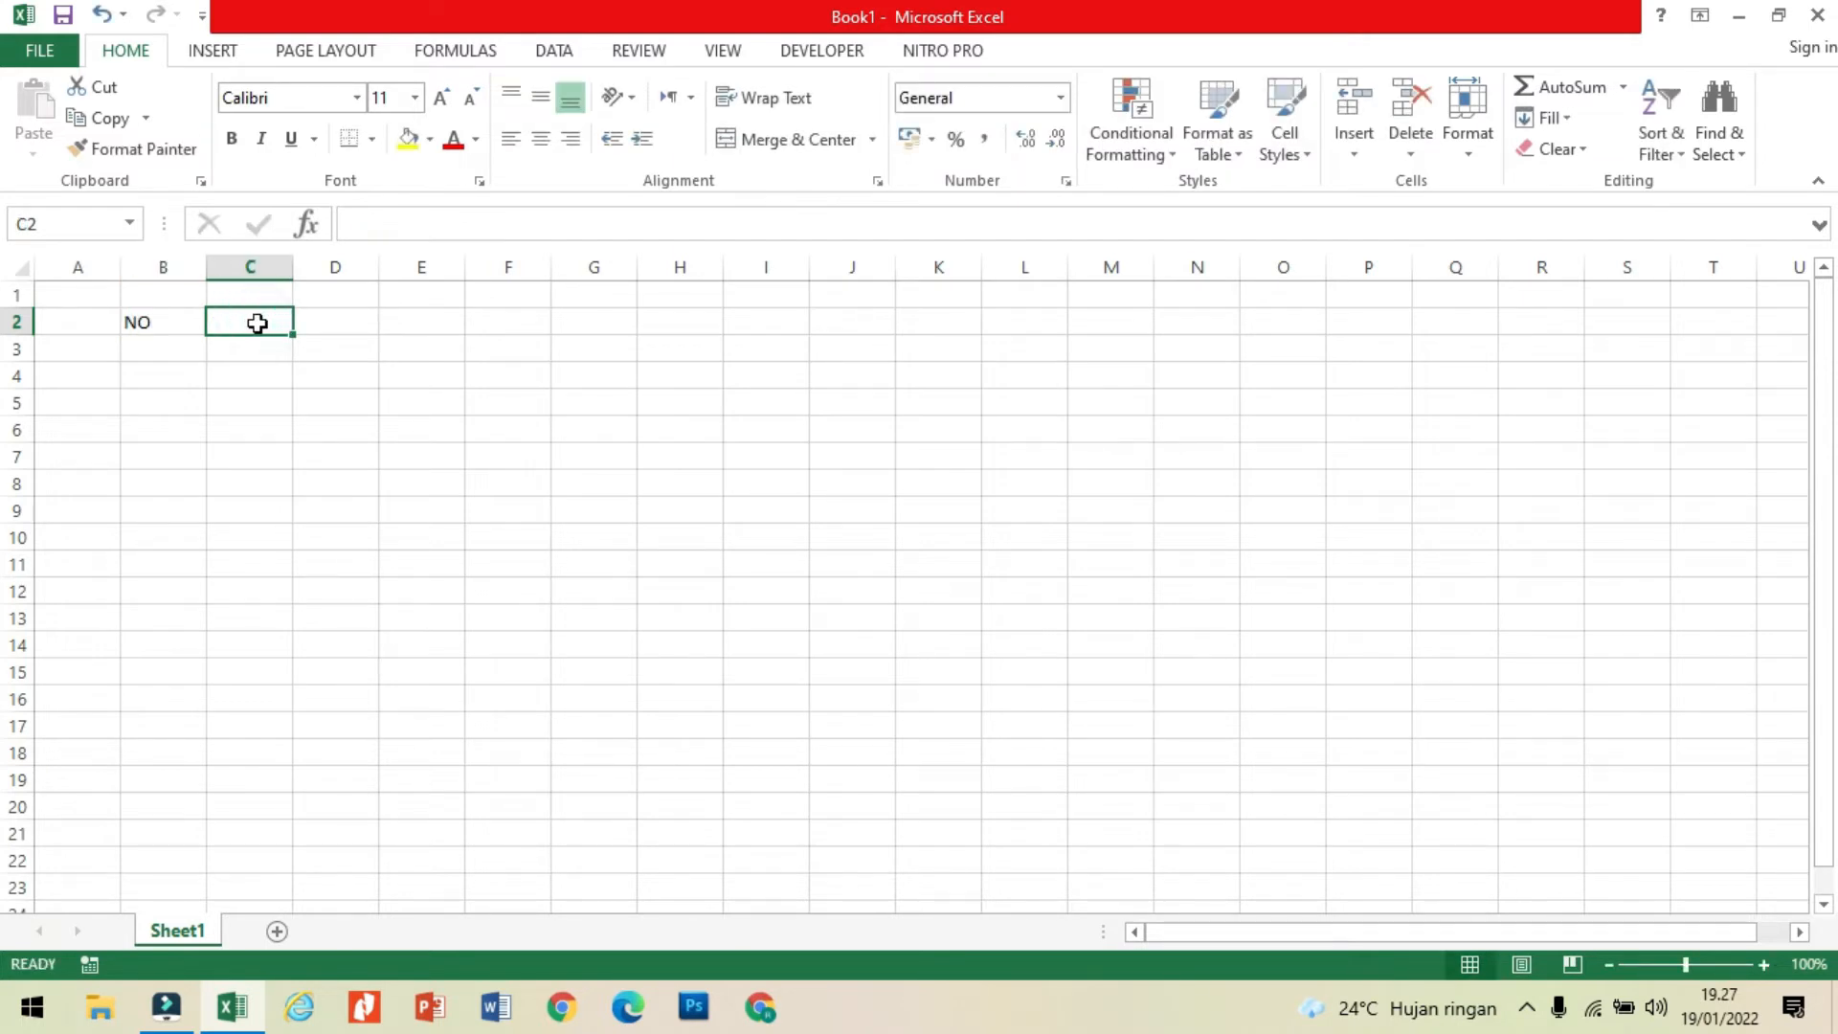
text(NAMA)
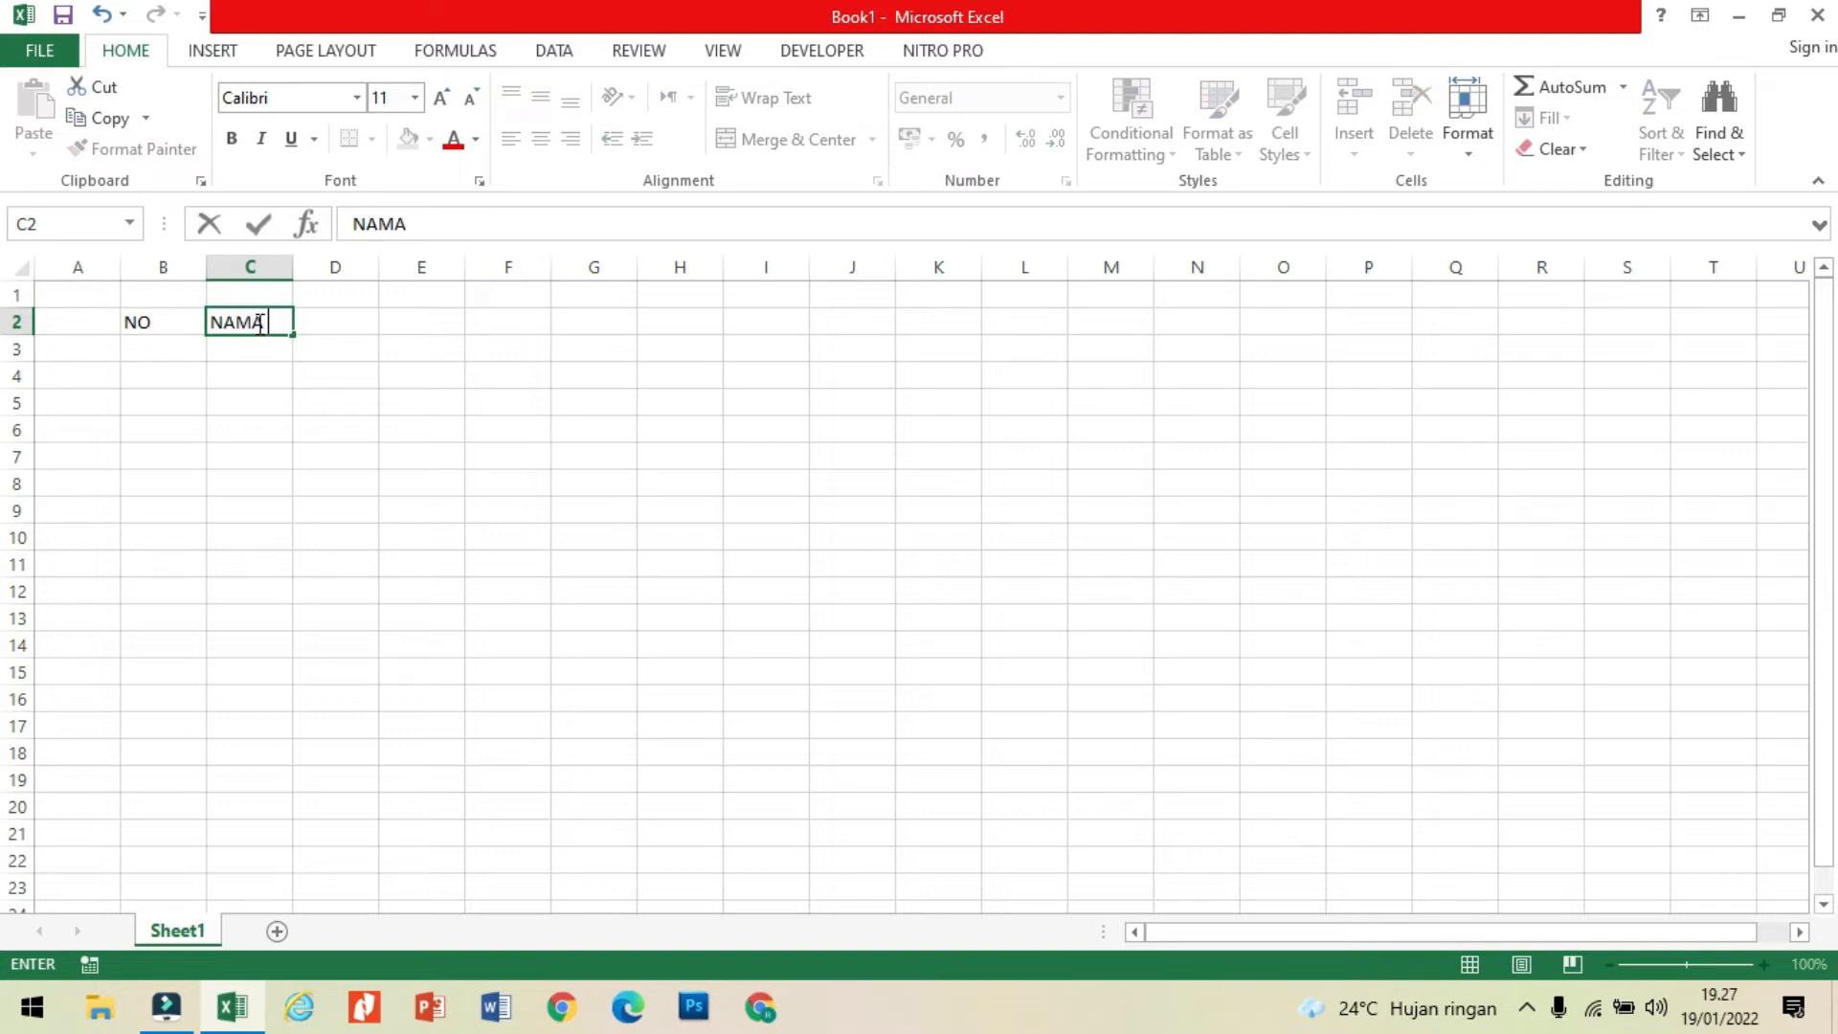
text( SISWA)
Step: Enter the column headers NISN in cell D2 and TEMPAT LAHIR in cell E2
click(356, 324)
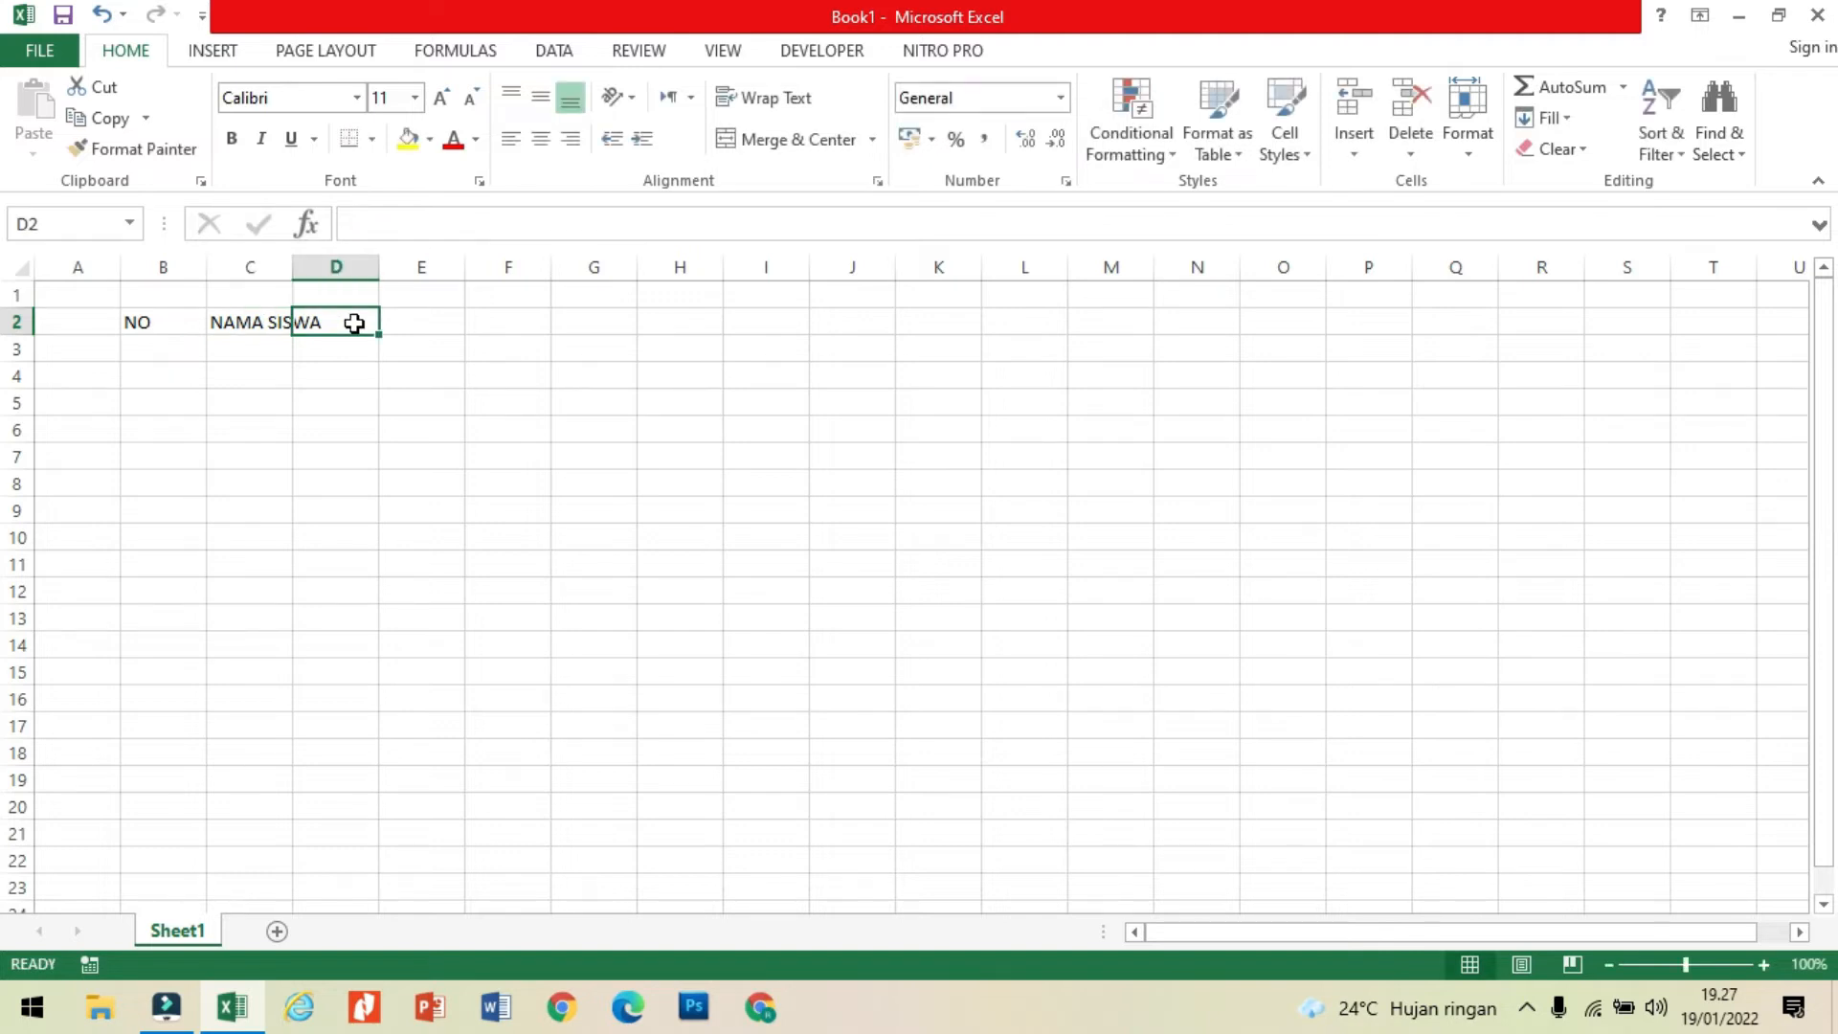
text(NIS)
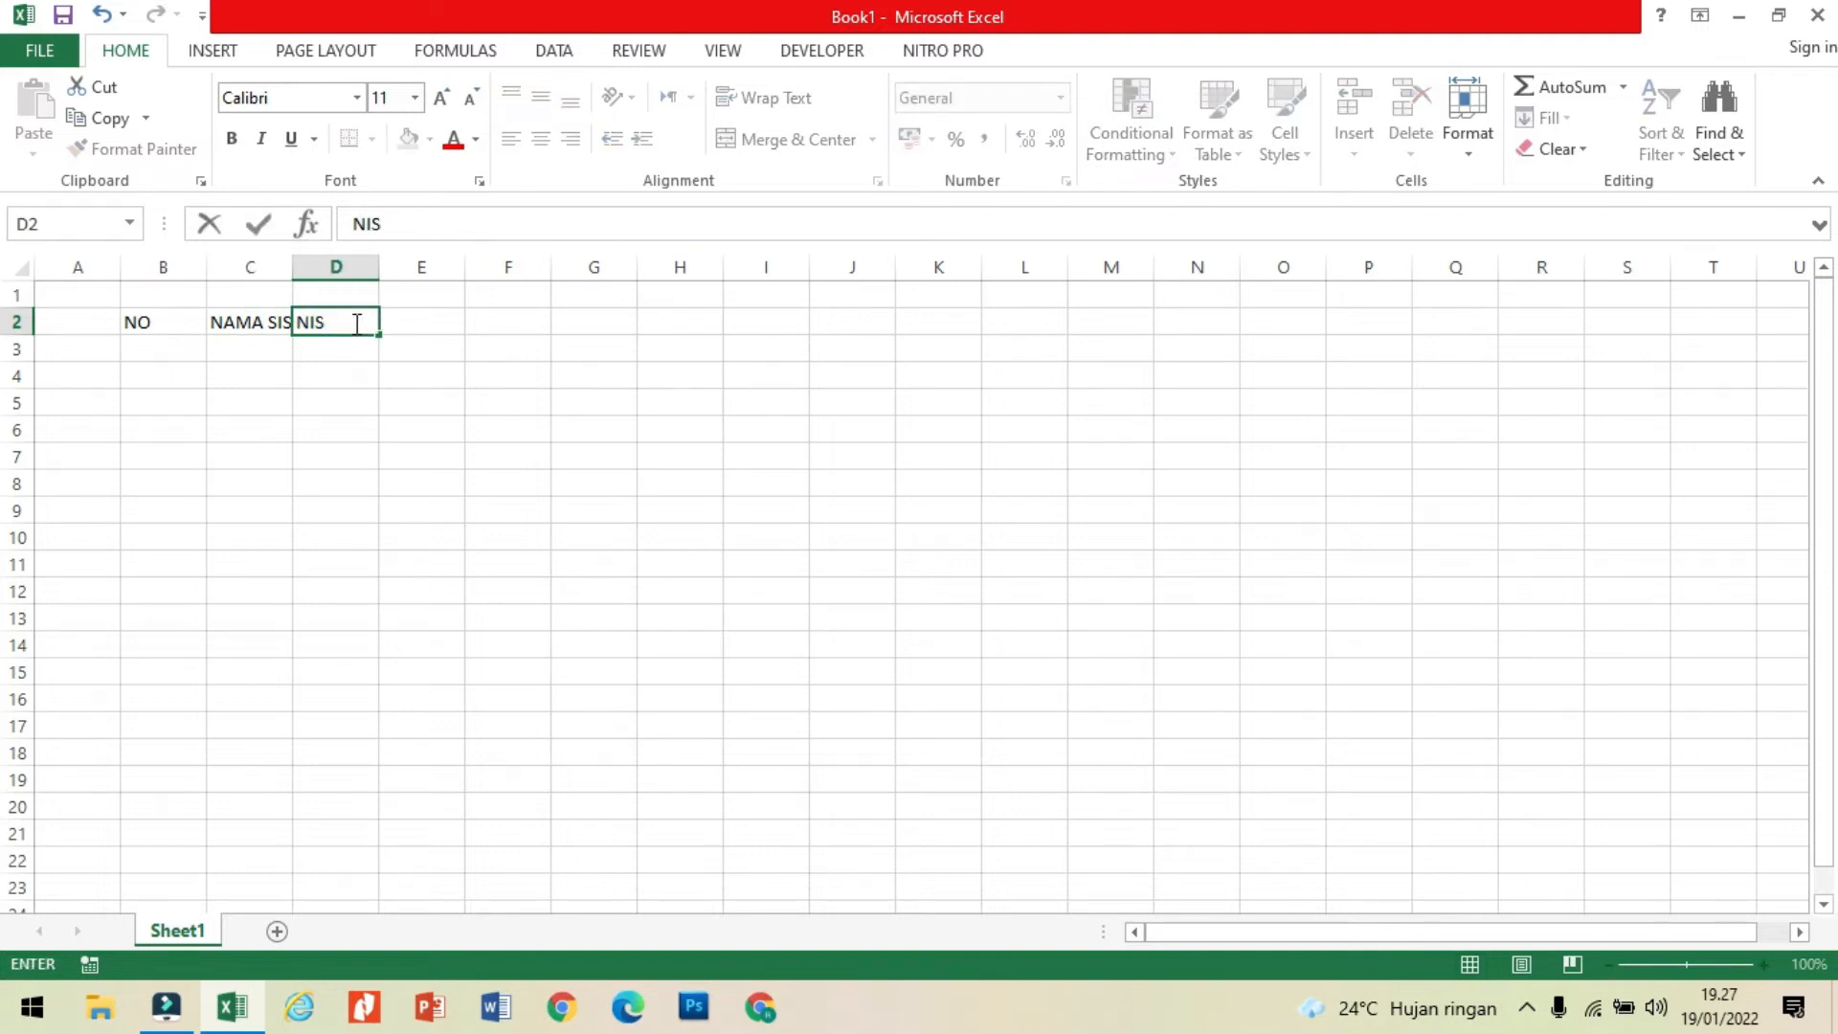
text(N)
key(Tab)
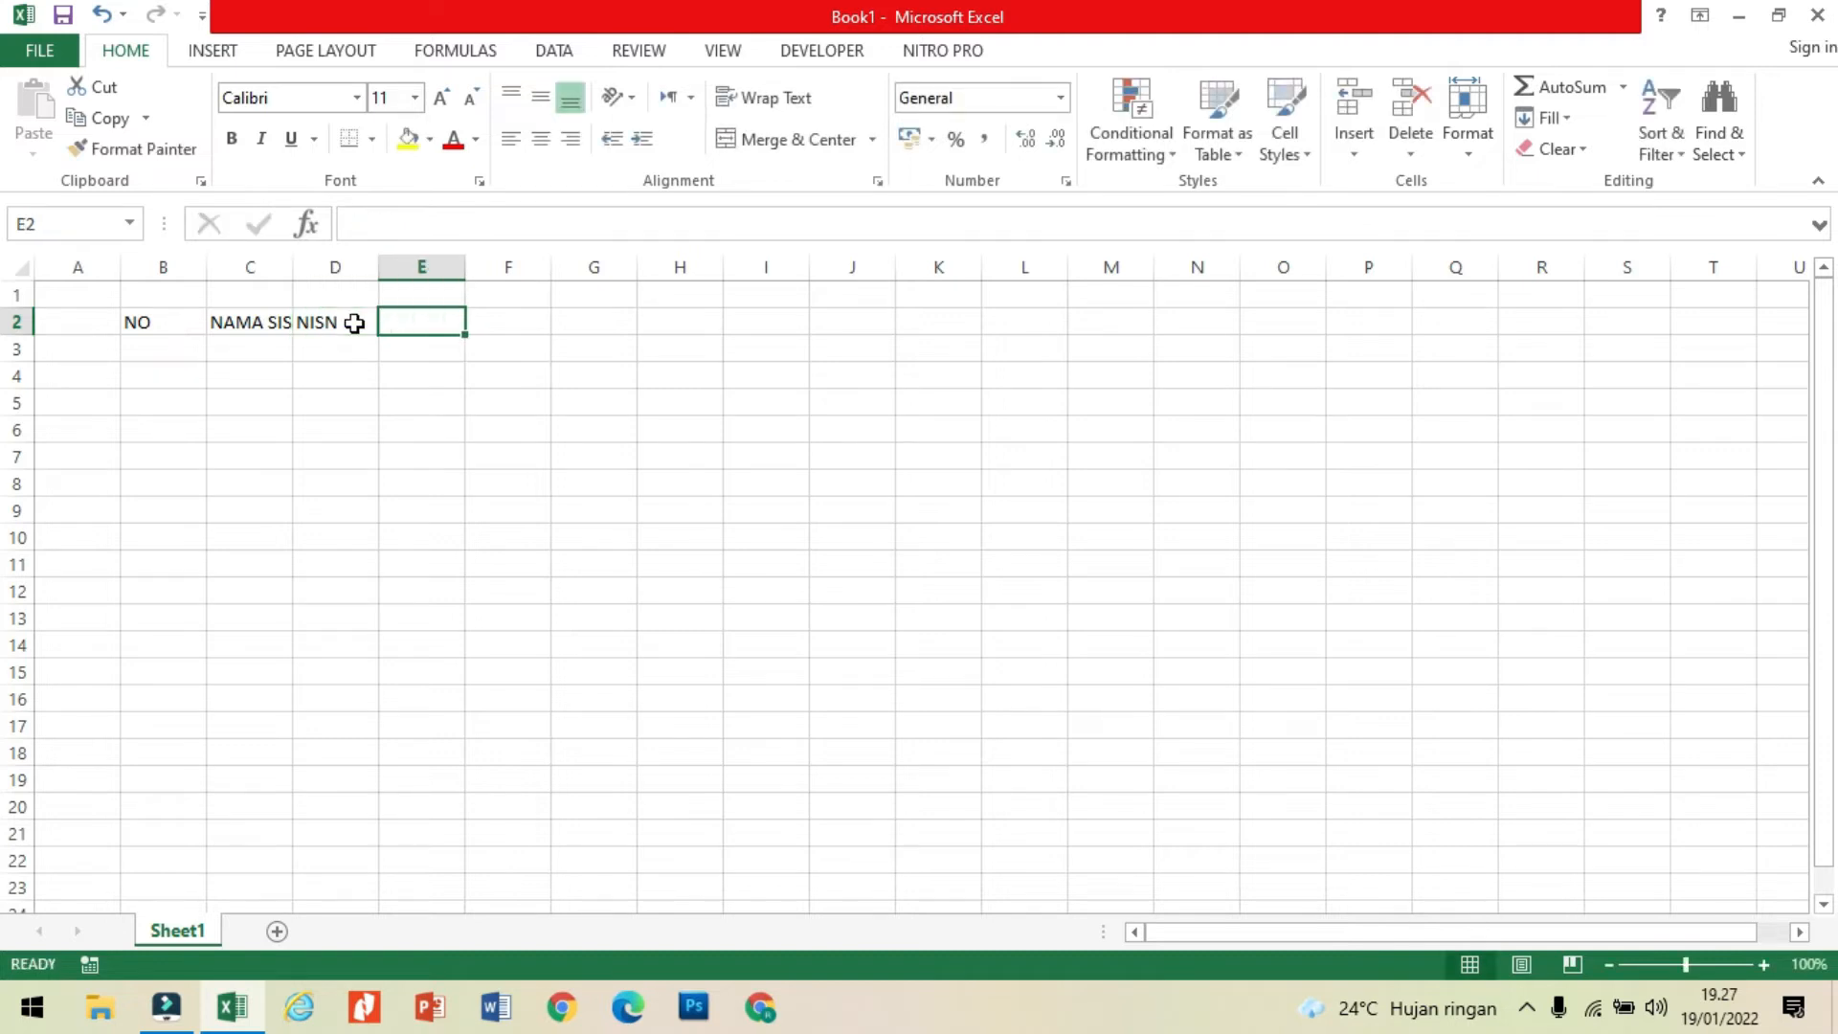
text(TE)
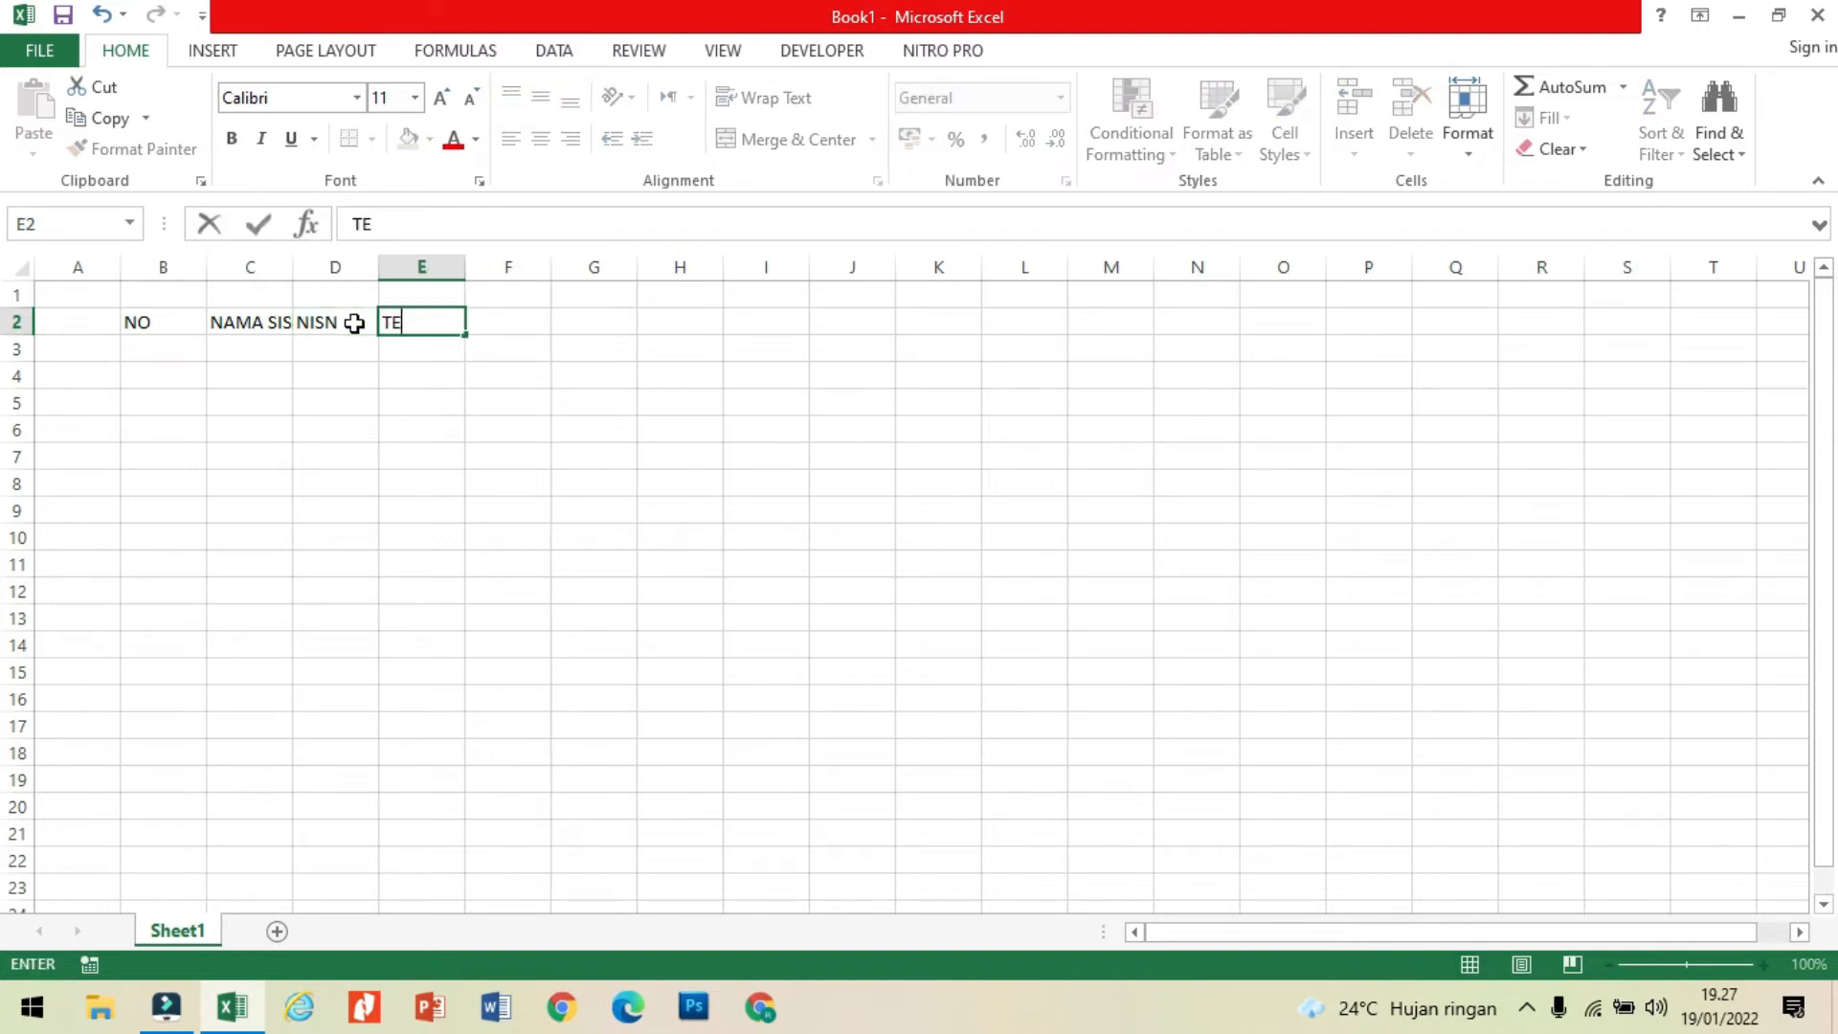
key(BackSpace)
text(T)
key(BackSpace)
text(EMPAT LAHIR)
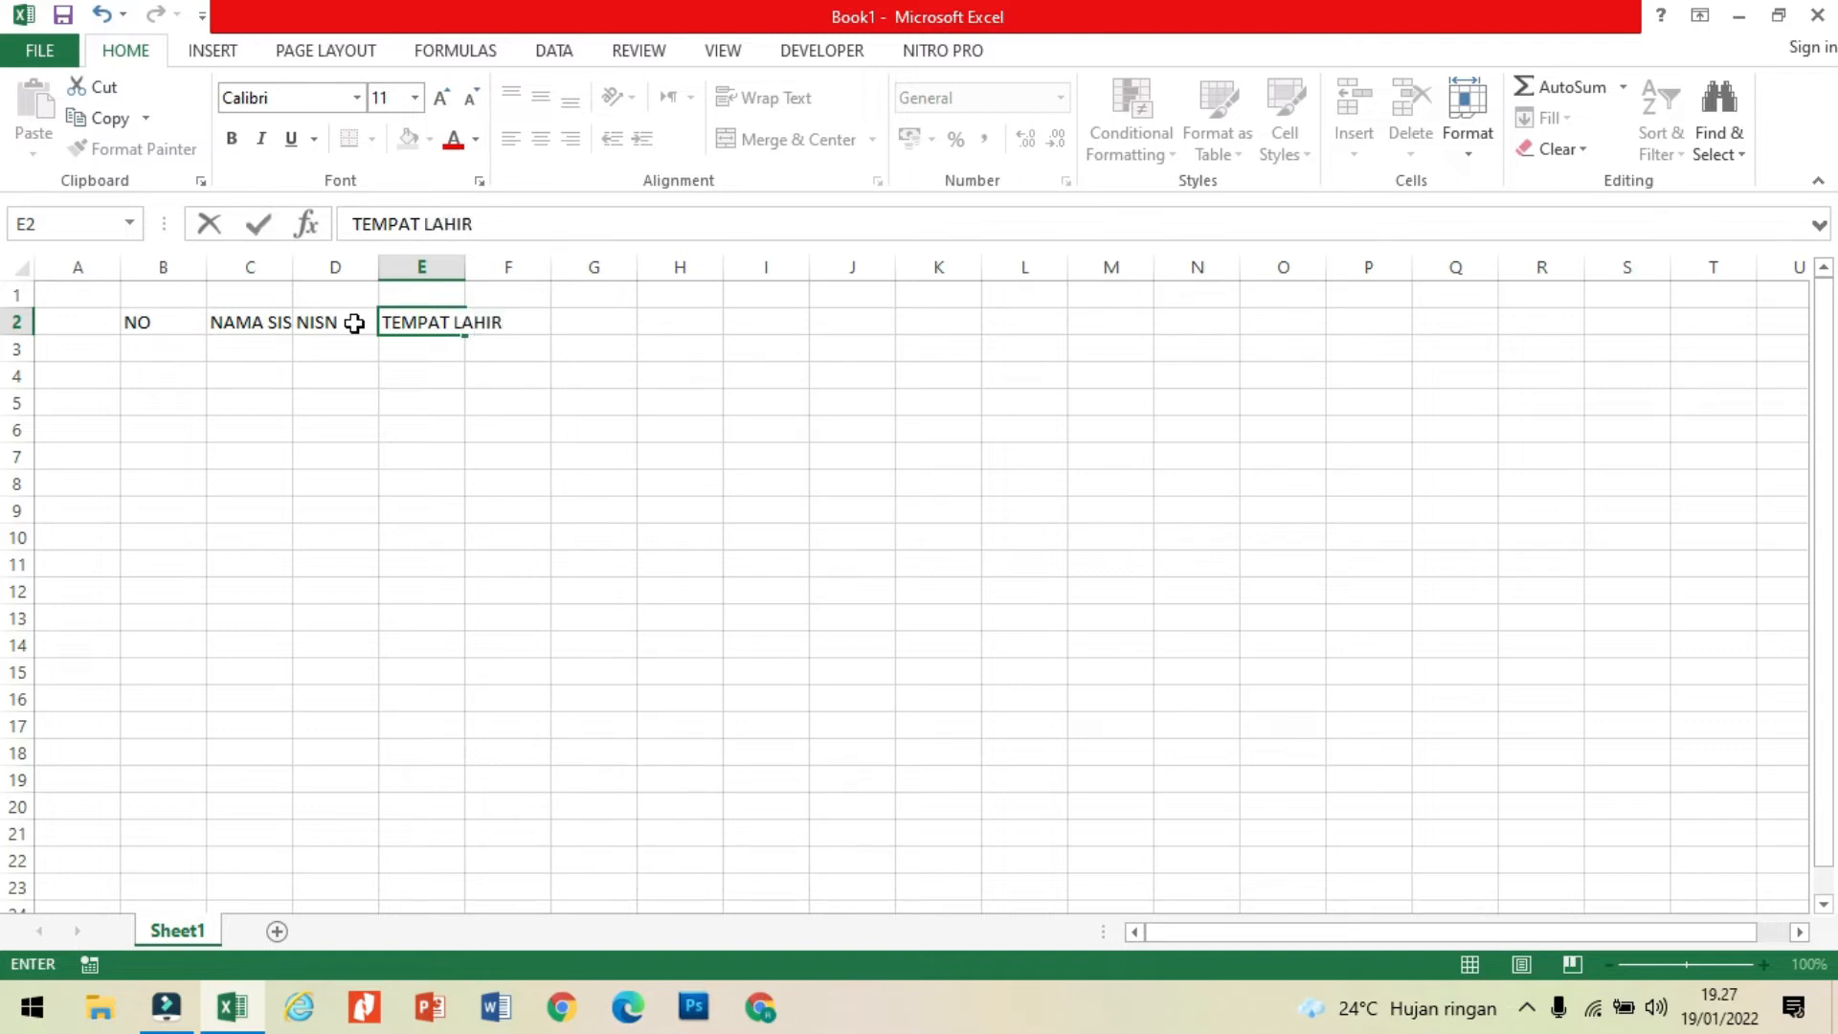
key(Tab)
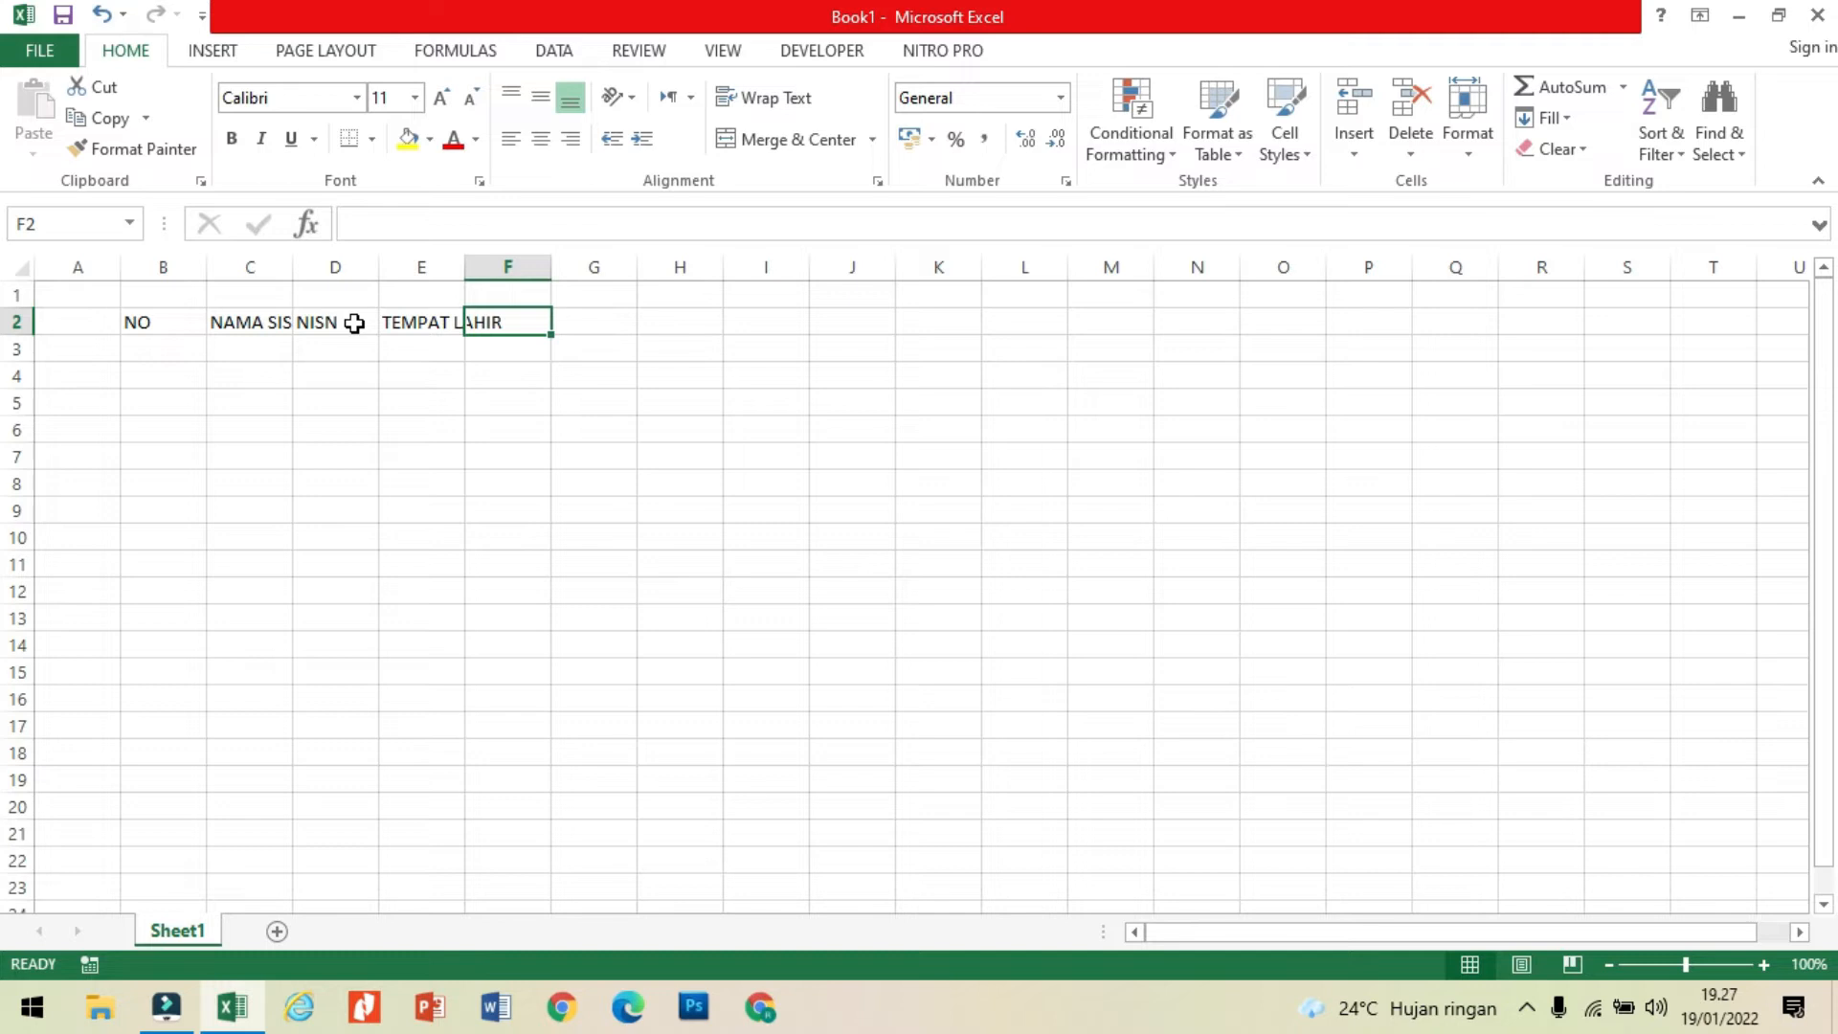
Step: Enter the column headers TANGGAL LAHIR in cell F2 and KELAS in cell G2
text(TA)
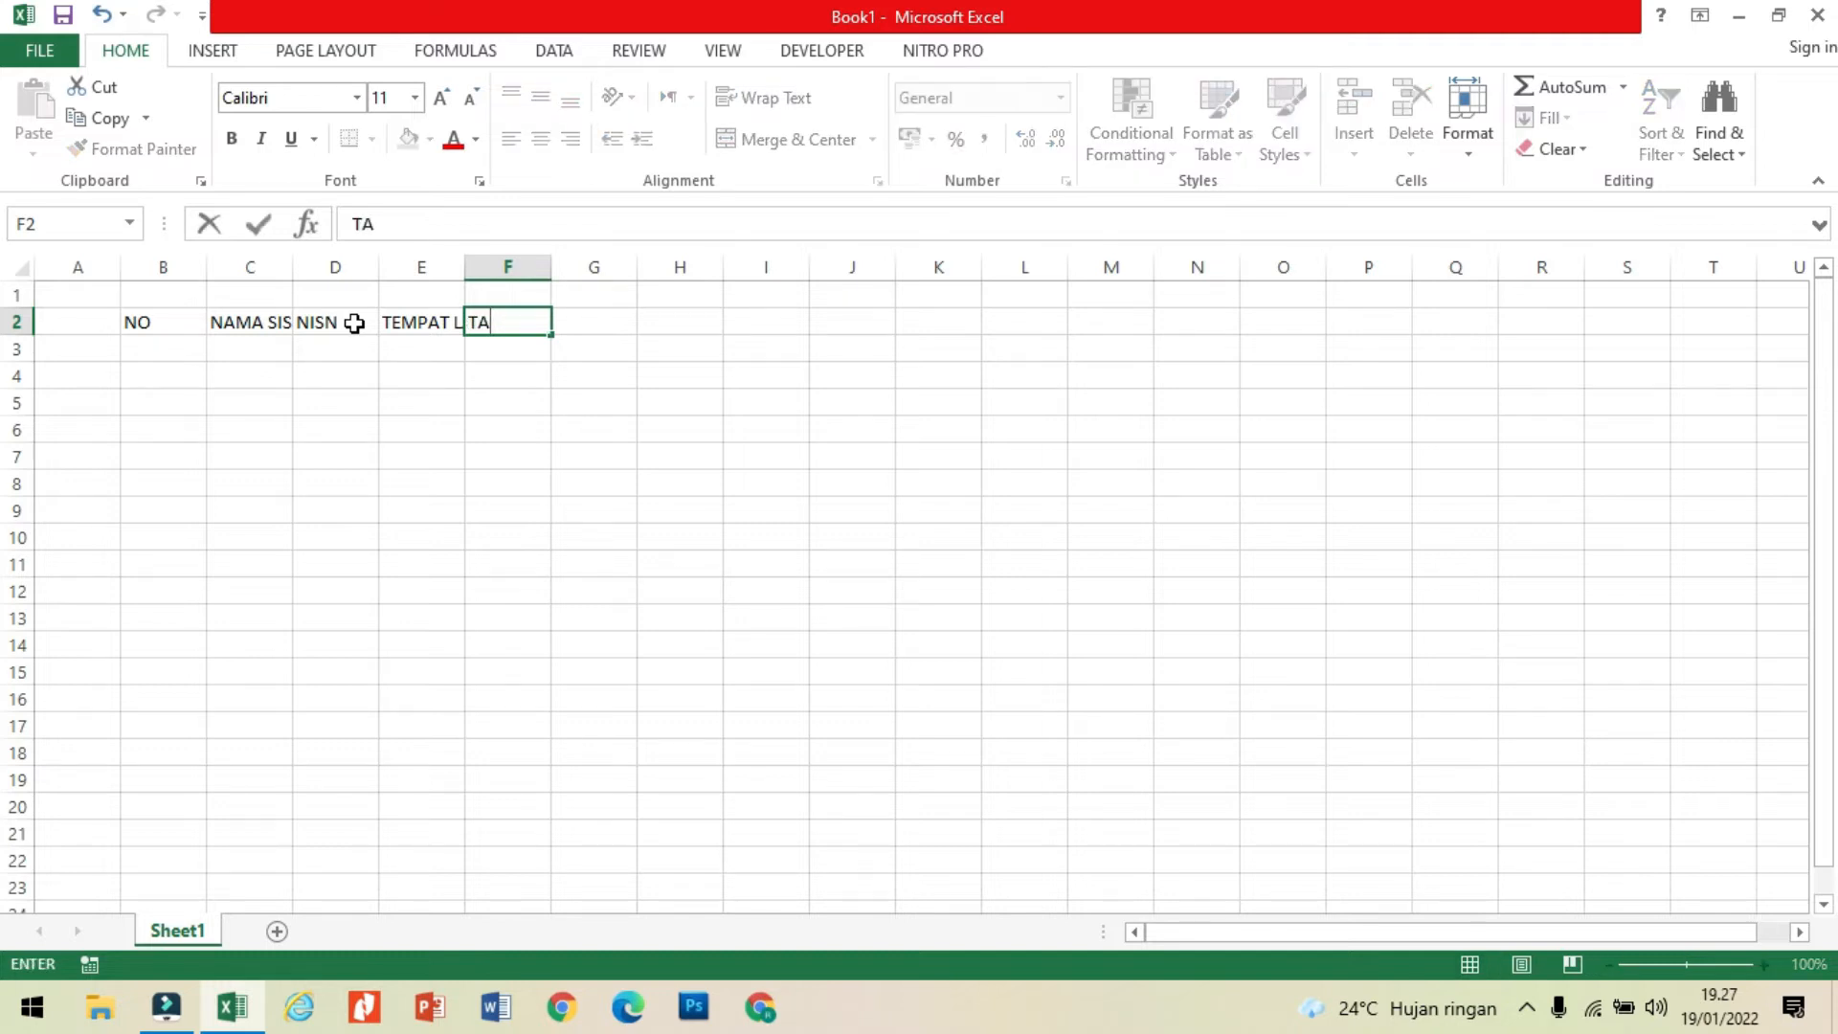
text(NGGAL LAH)
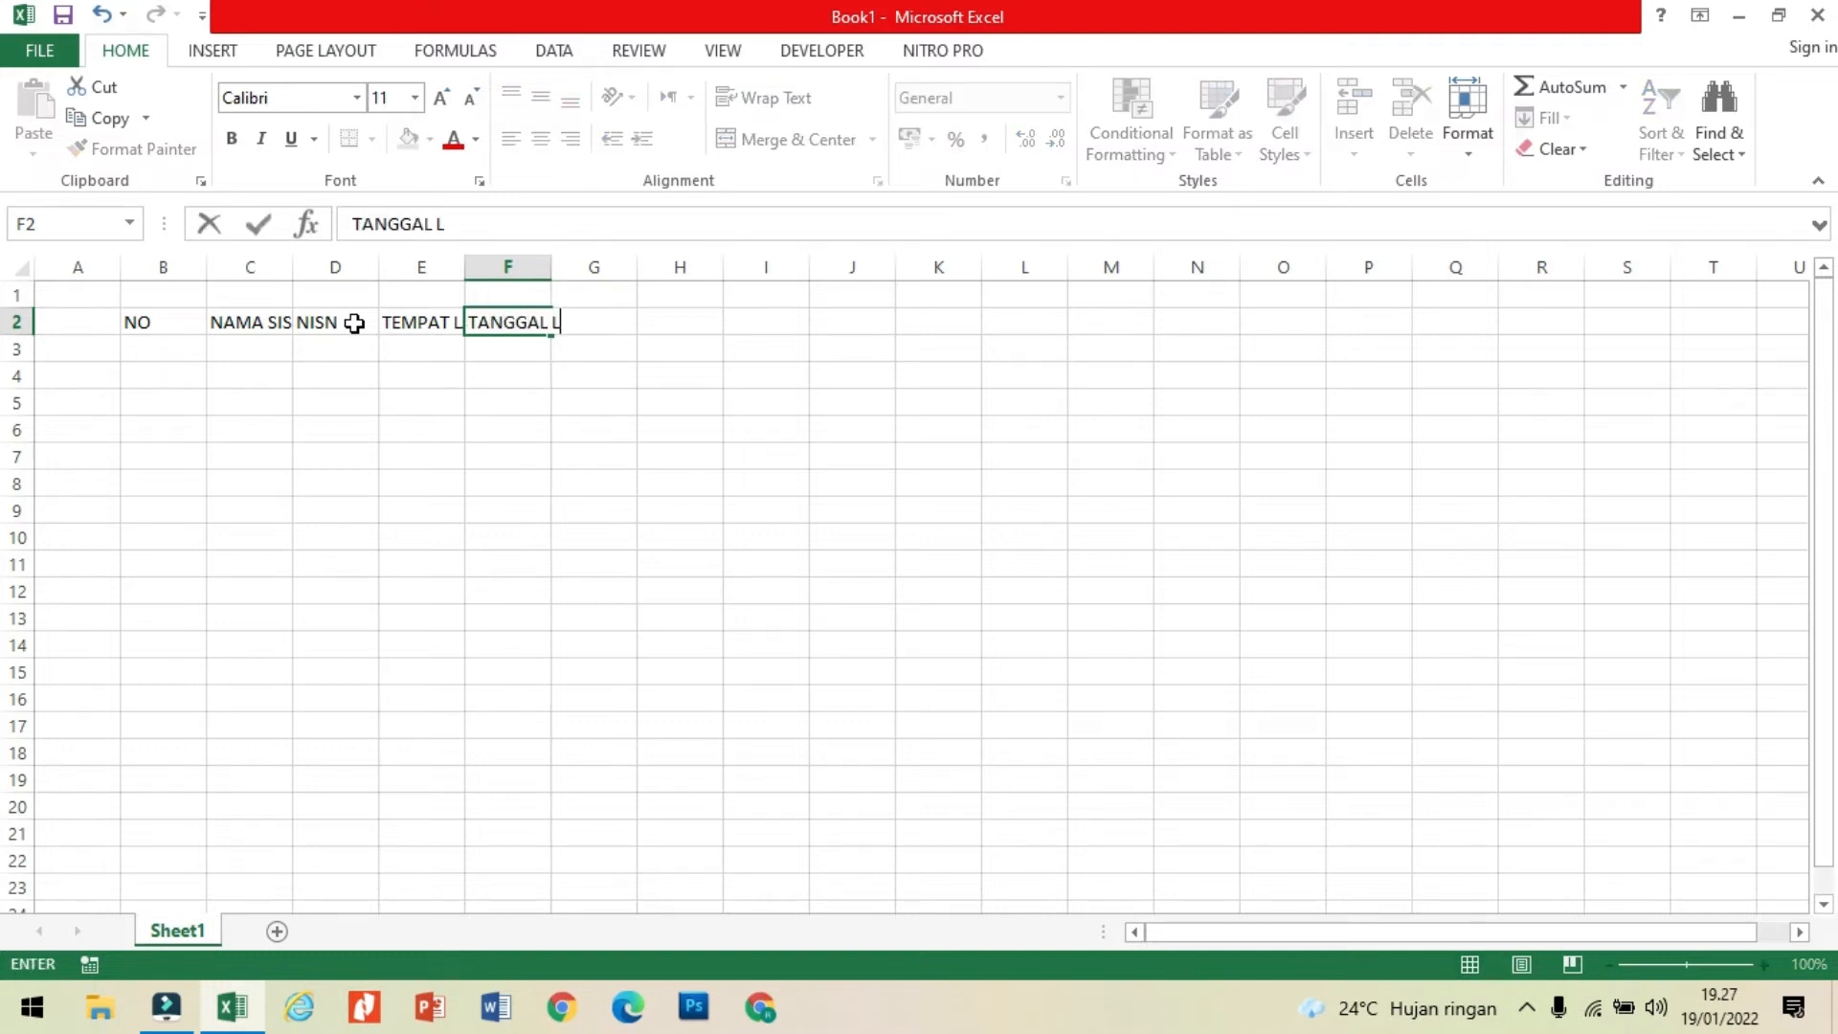
text(IR)
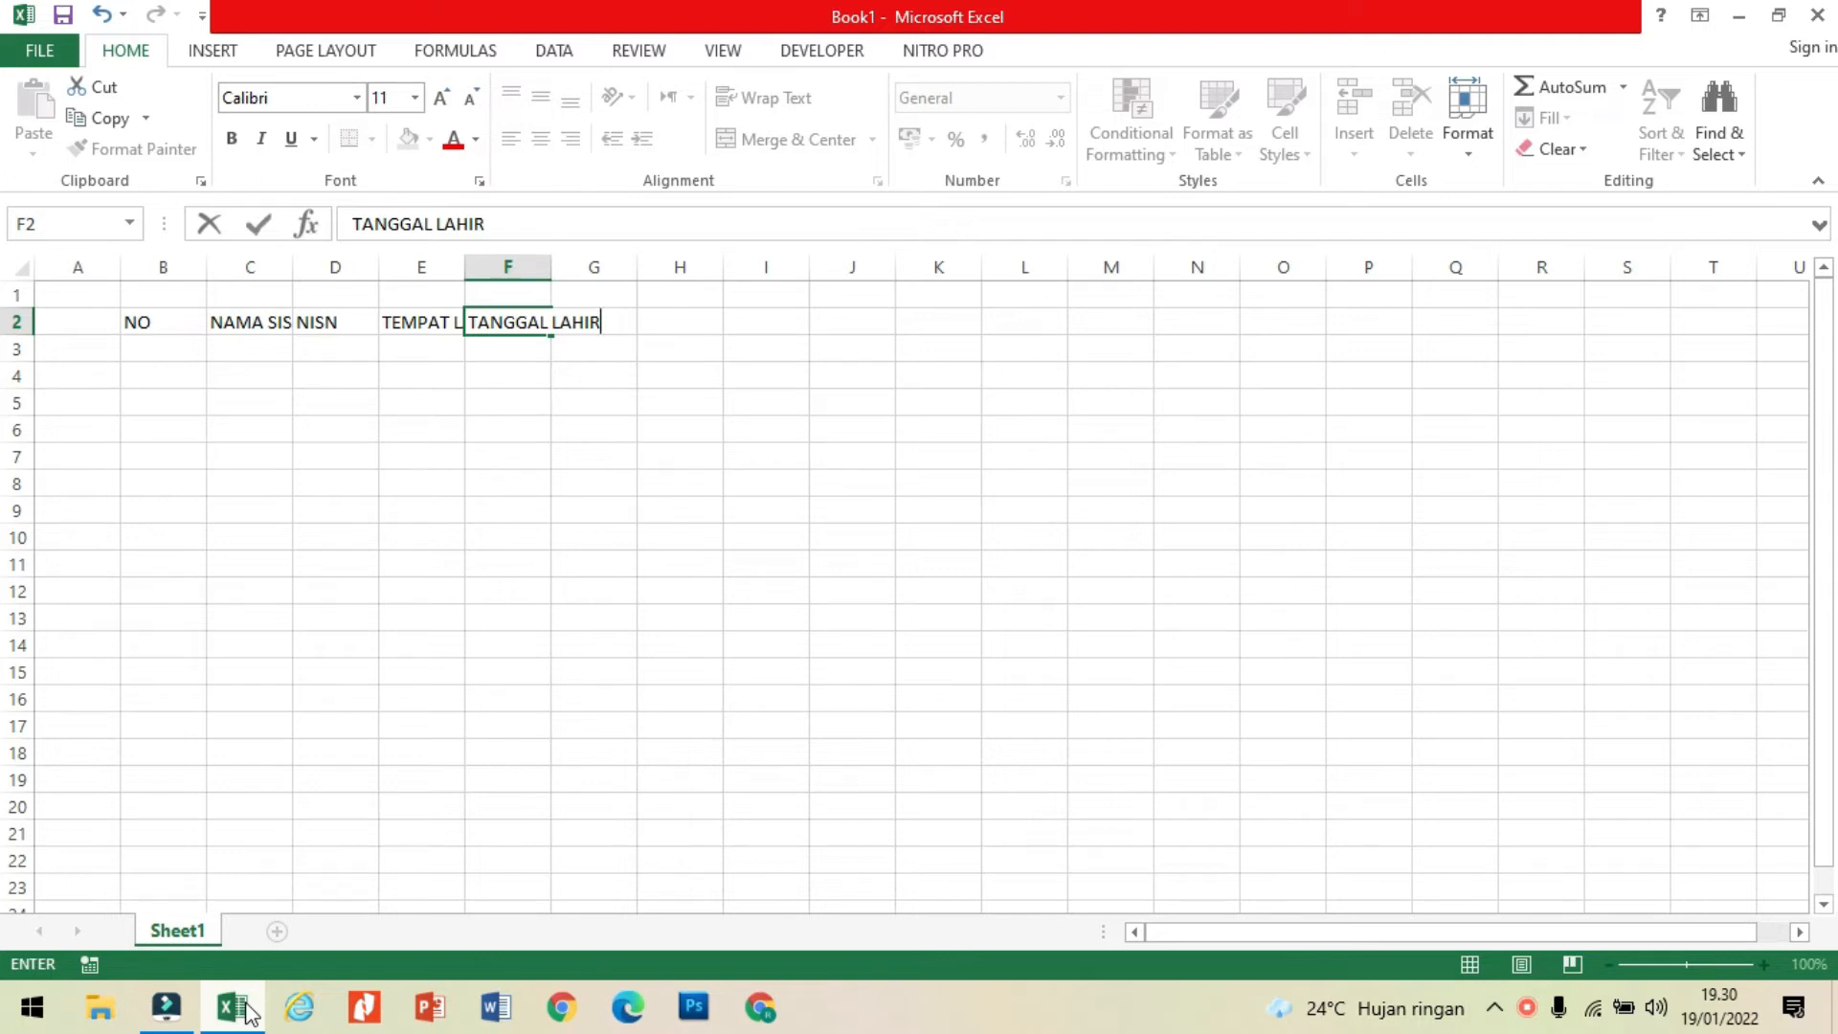
key(Tab)
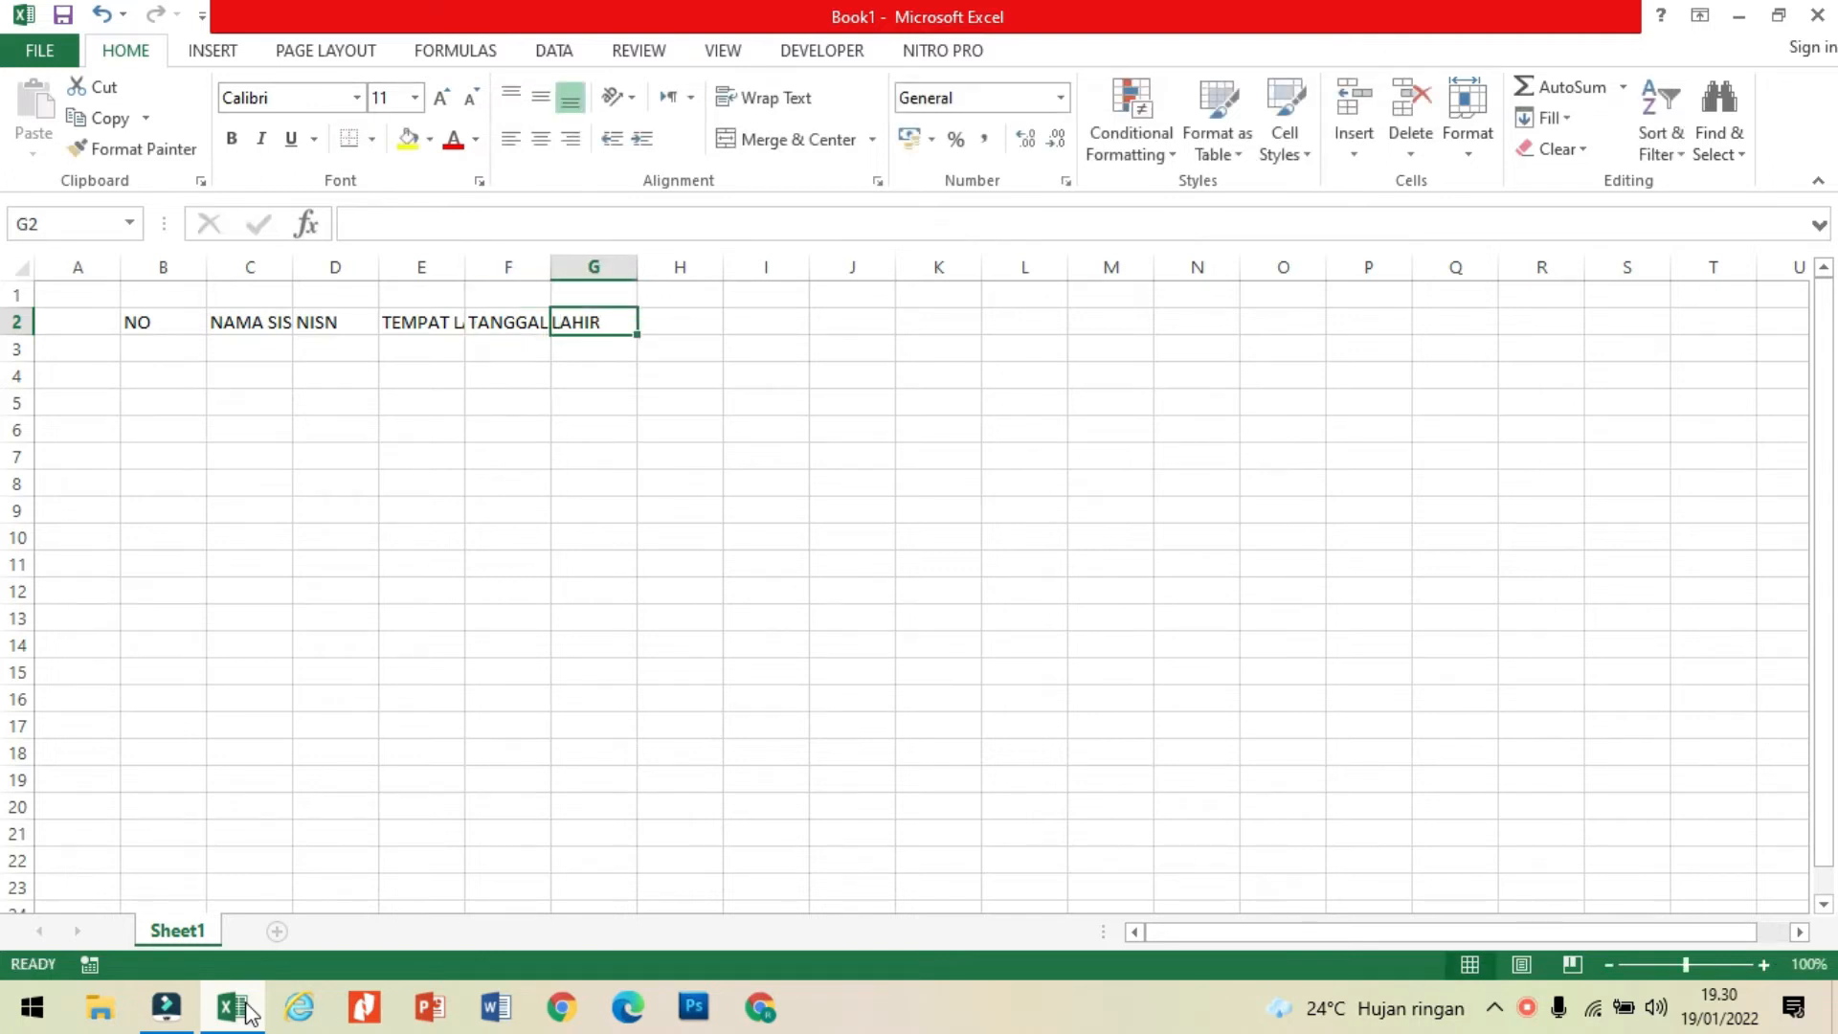
text(KELAS)
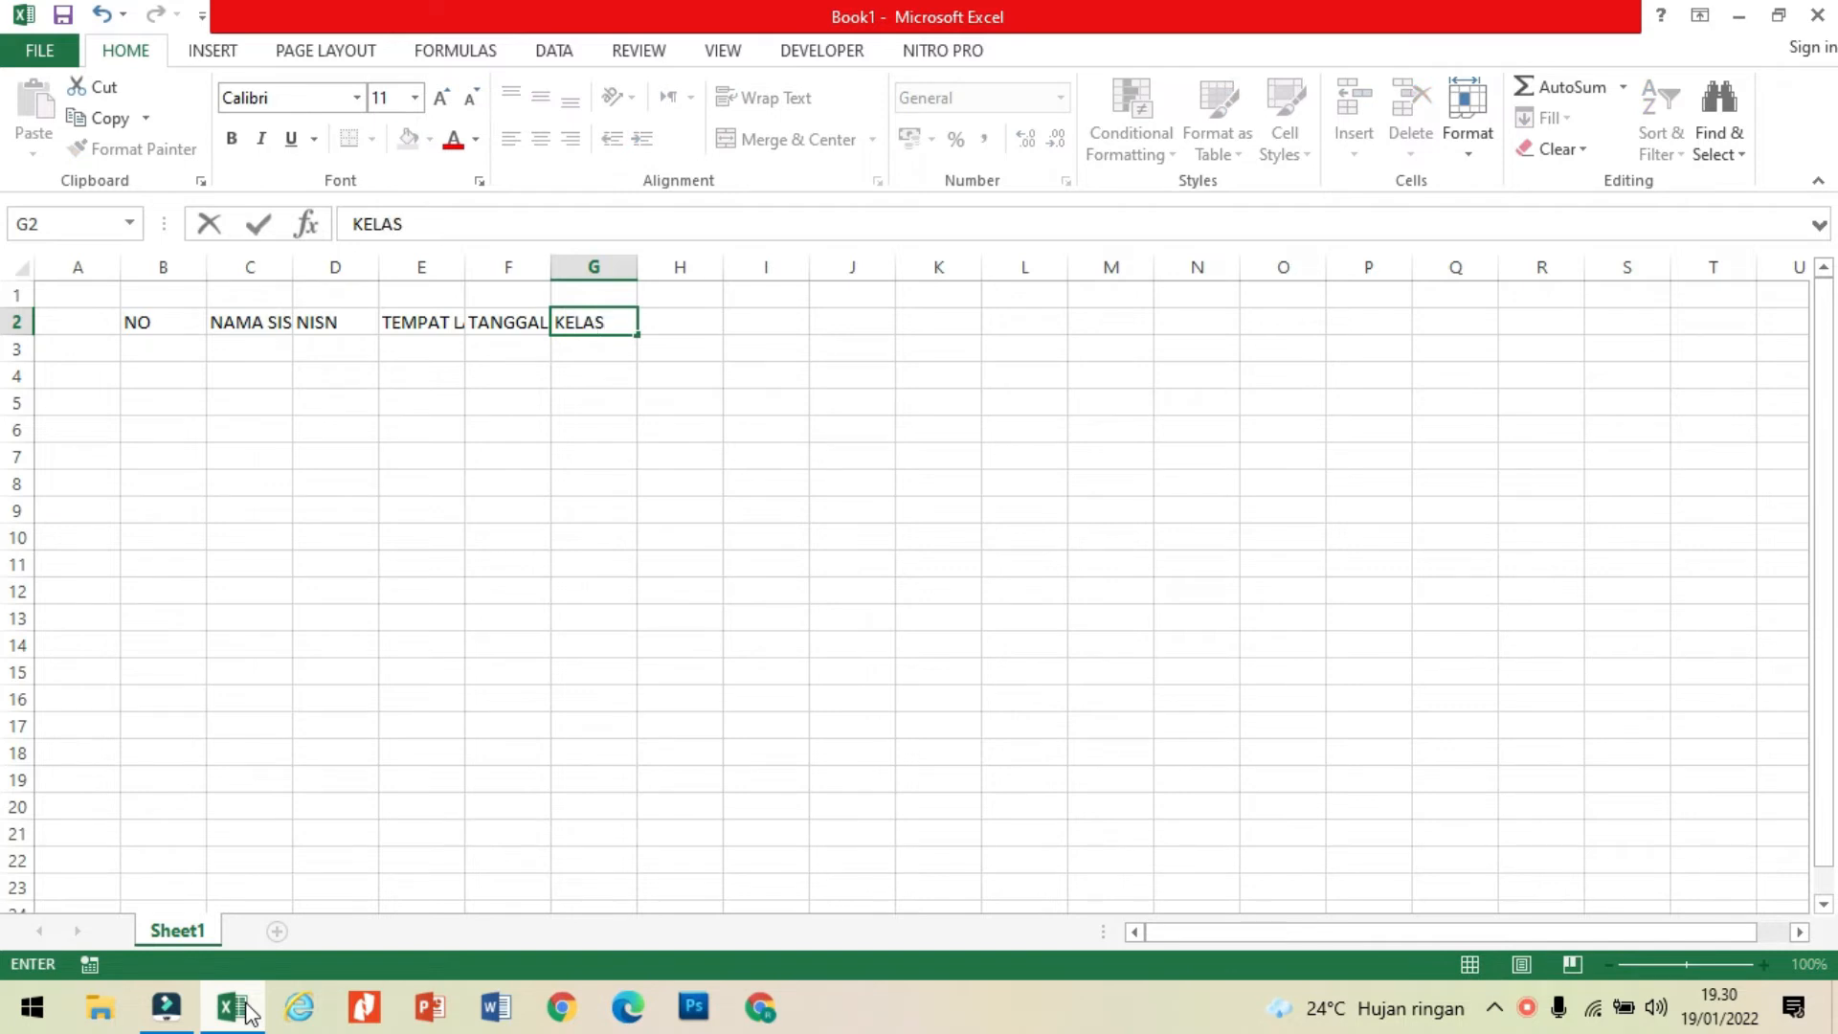
key(Tab)
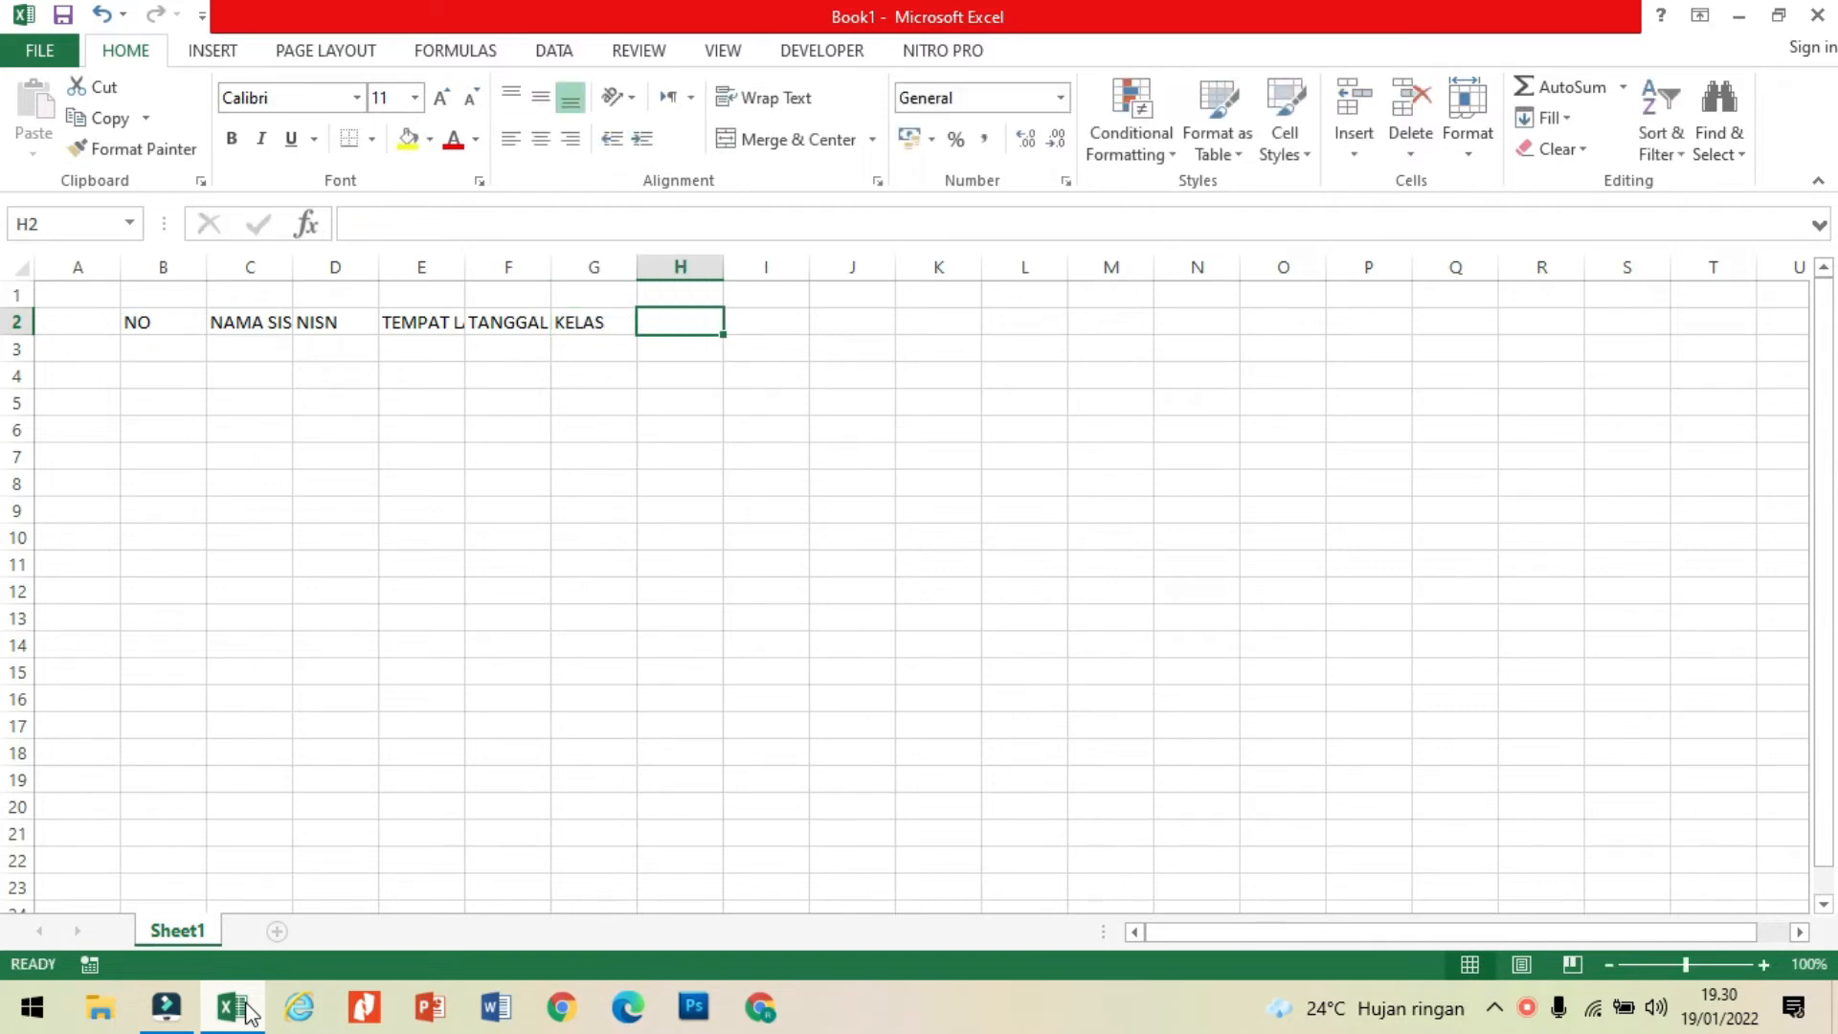
Step: Enter the column headers NAMA IBU, NAMA AYAH and ALAMAT in cells H2 to J2
text(NAMA)
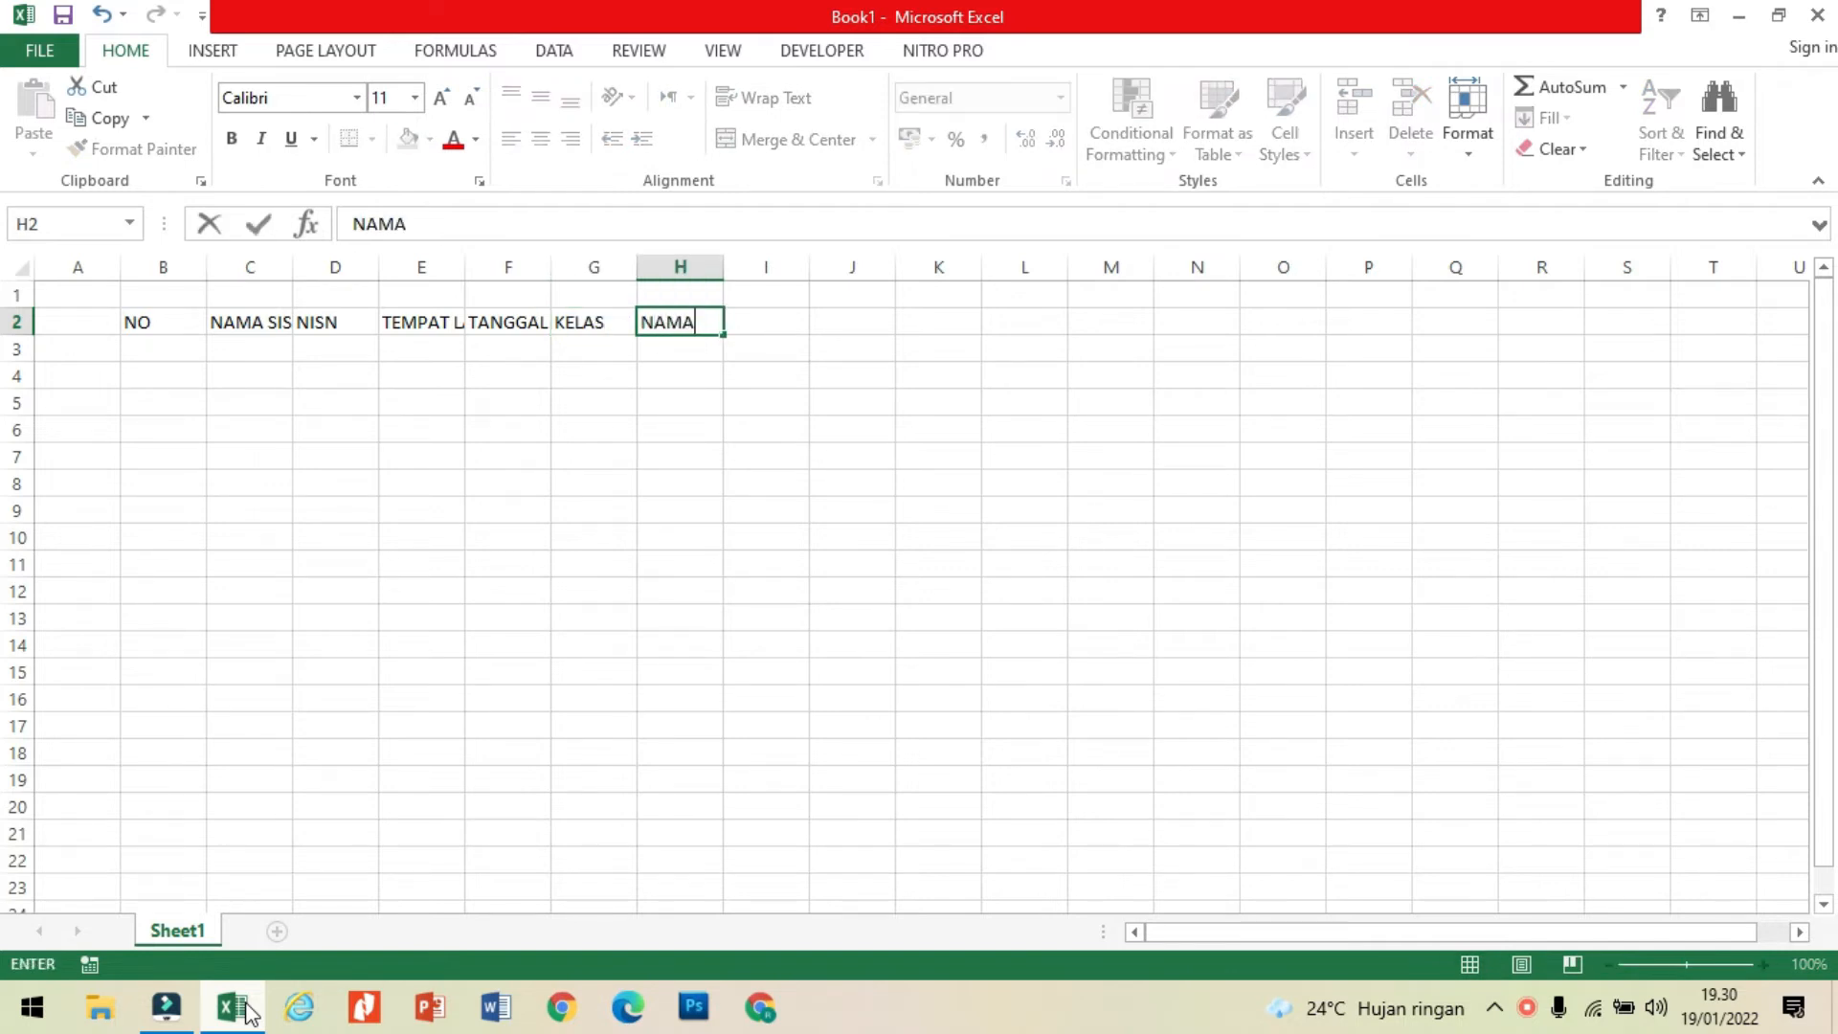
text( IBU)
key(Tab)
text(NAMA )
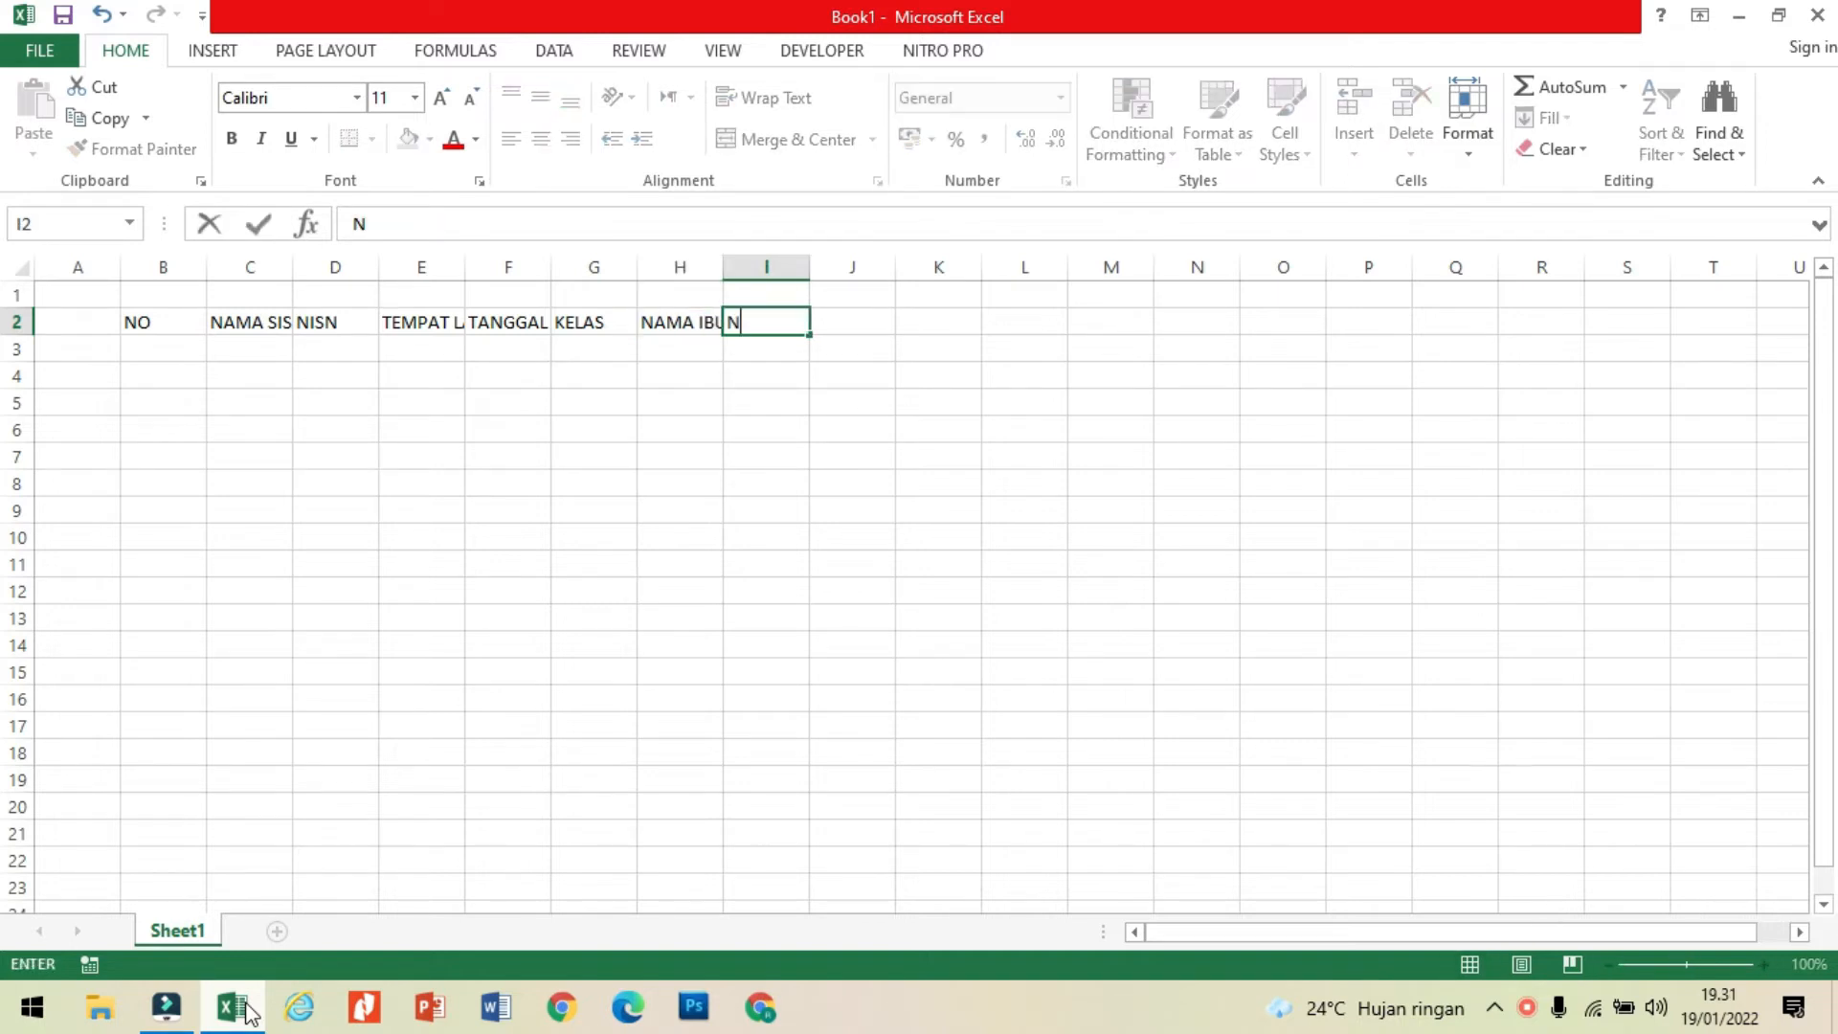
text(AYAH)
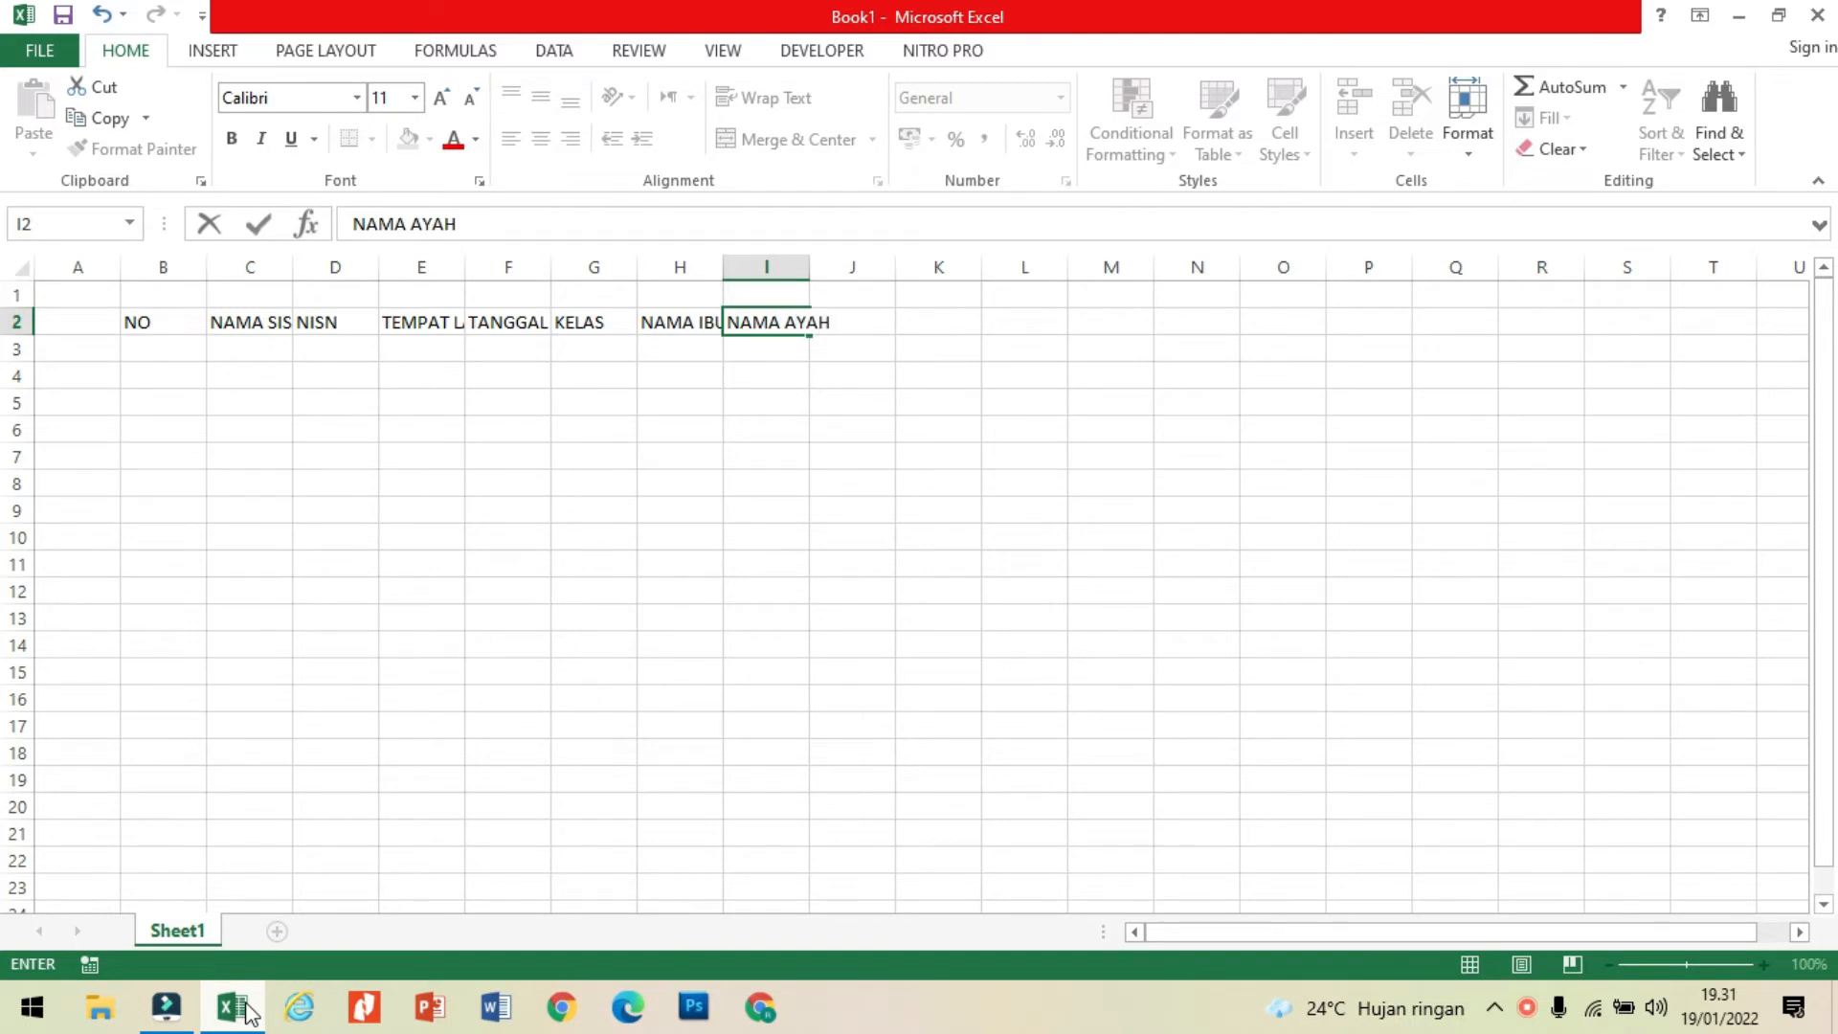
key(Tab)
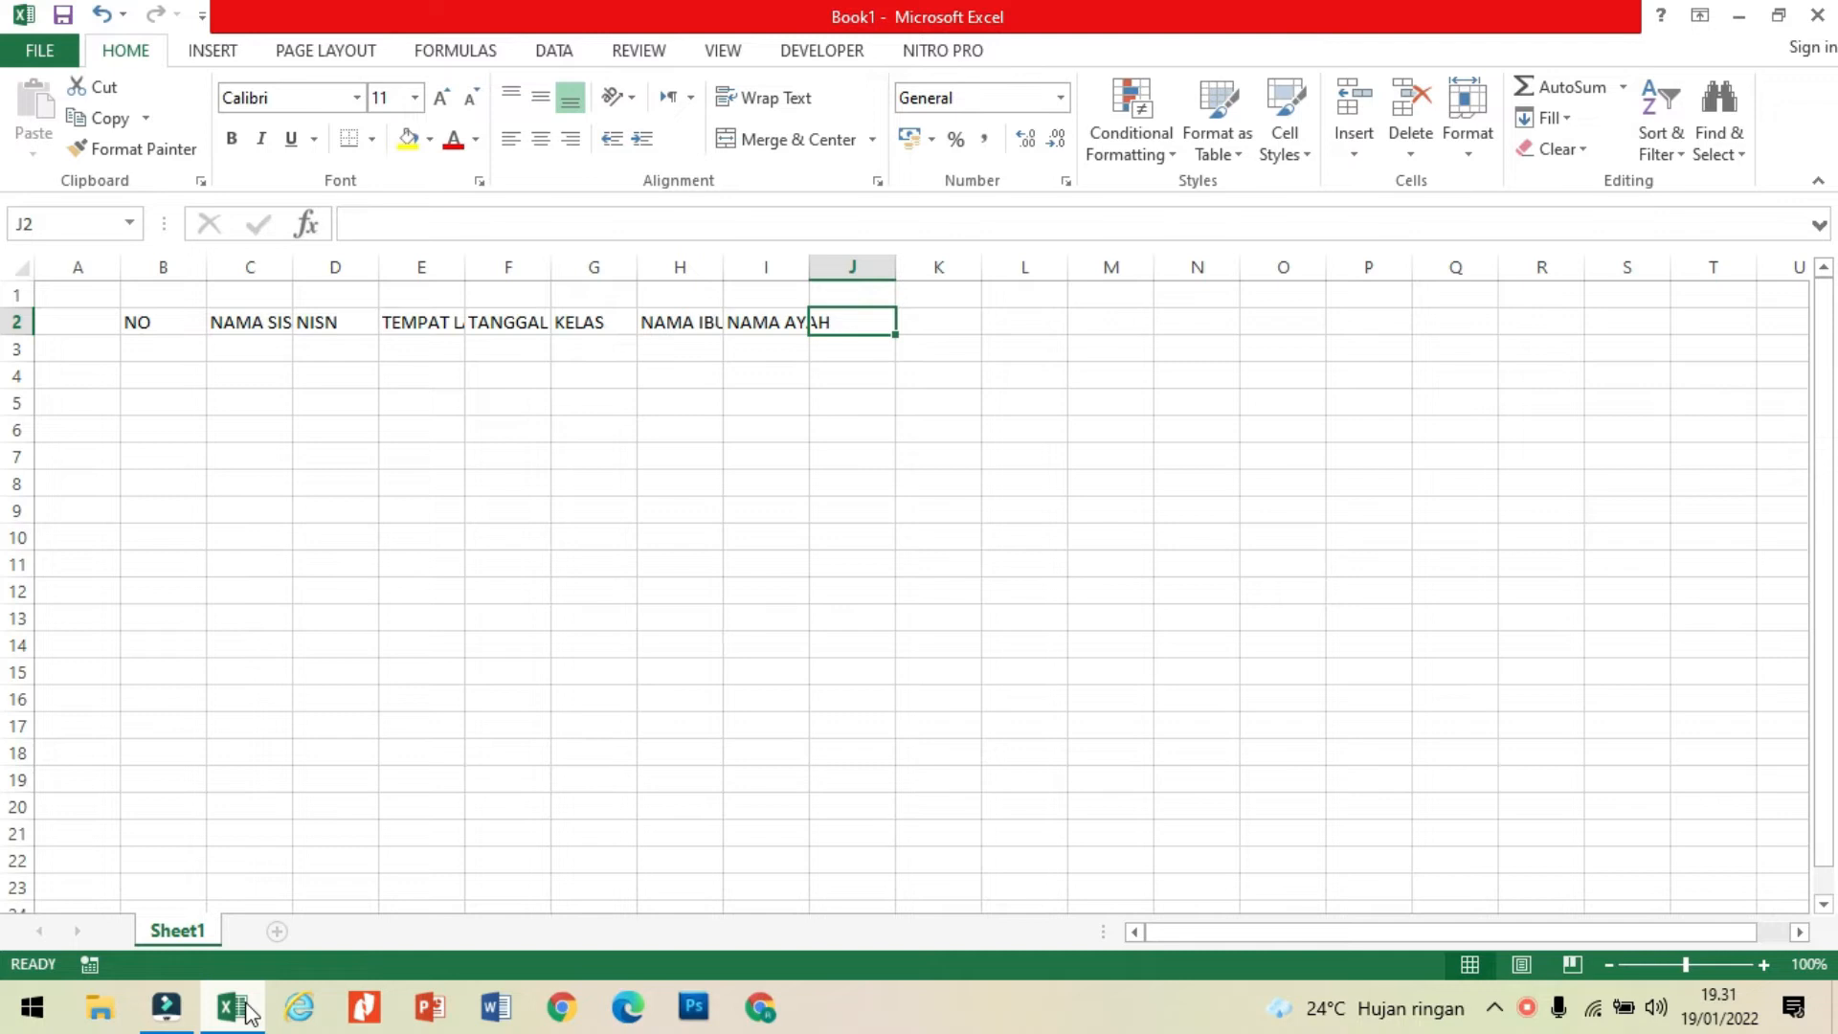
text(ALAMAT)
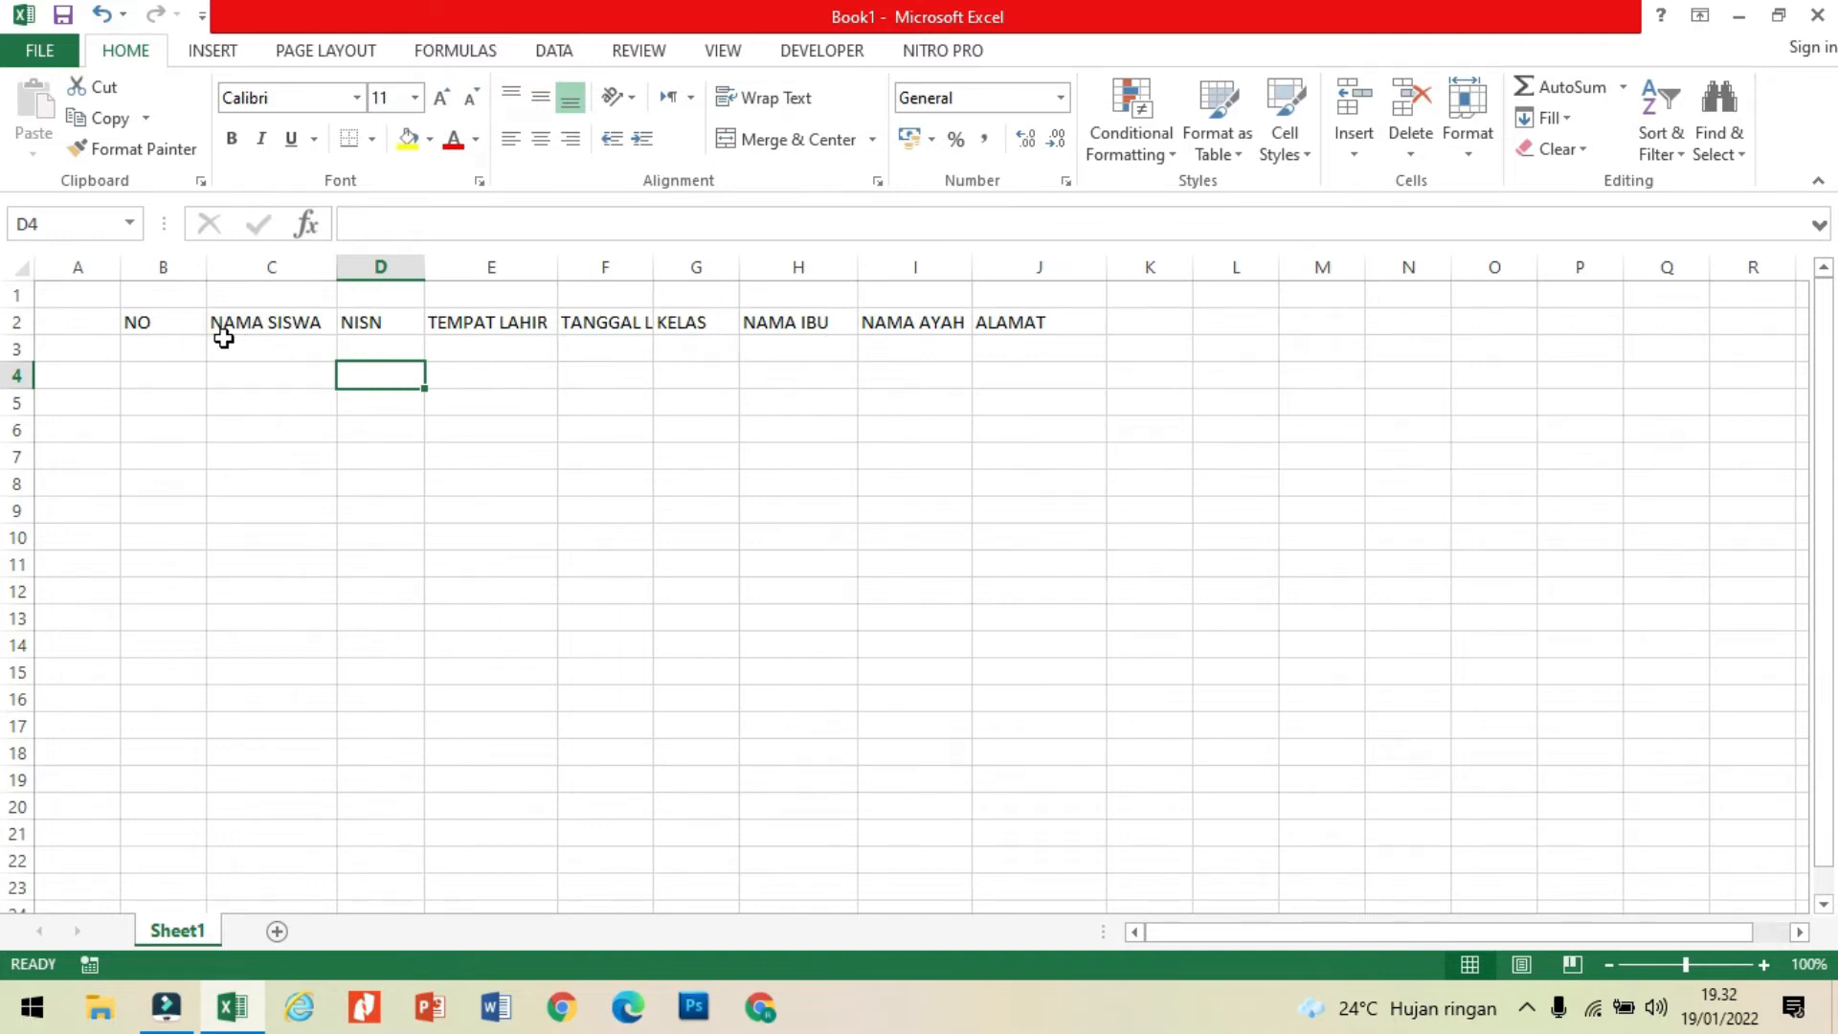
Step: Format B2:J2 as a table with headers, using the orange style in the second row of the Medium group
drag(168, 320, 1077, 318)
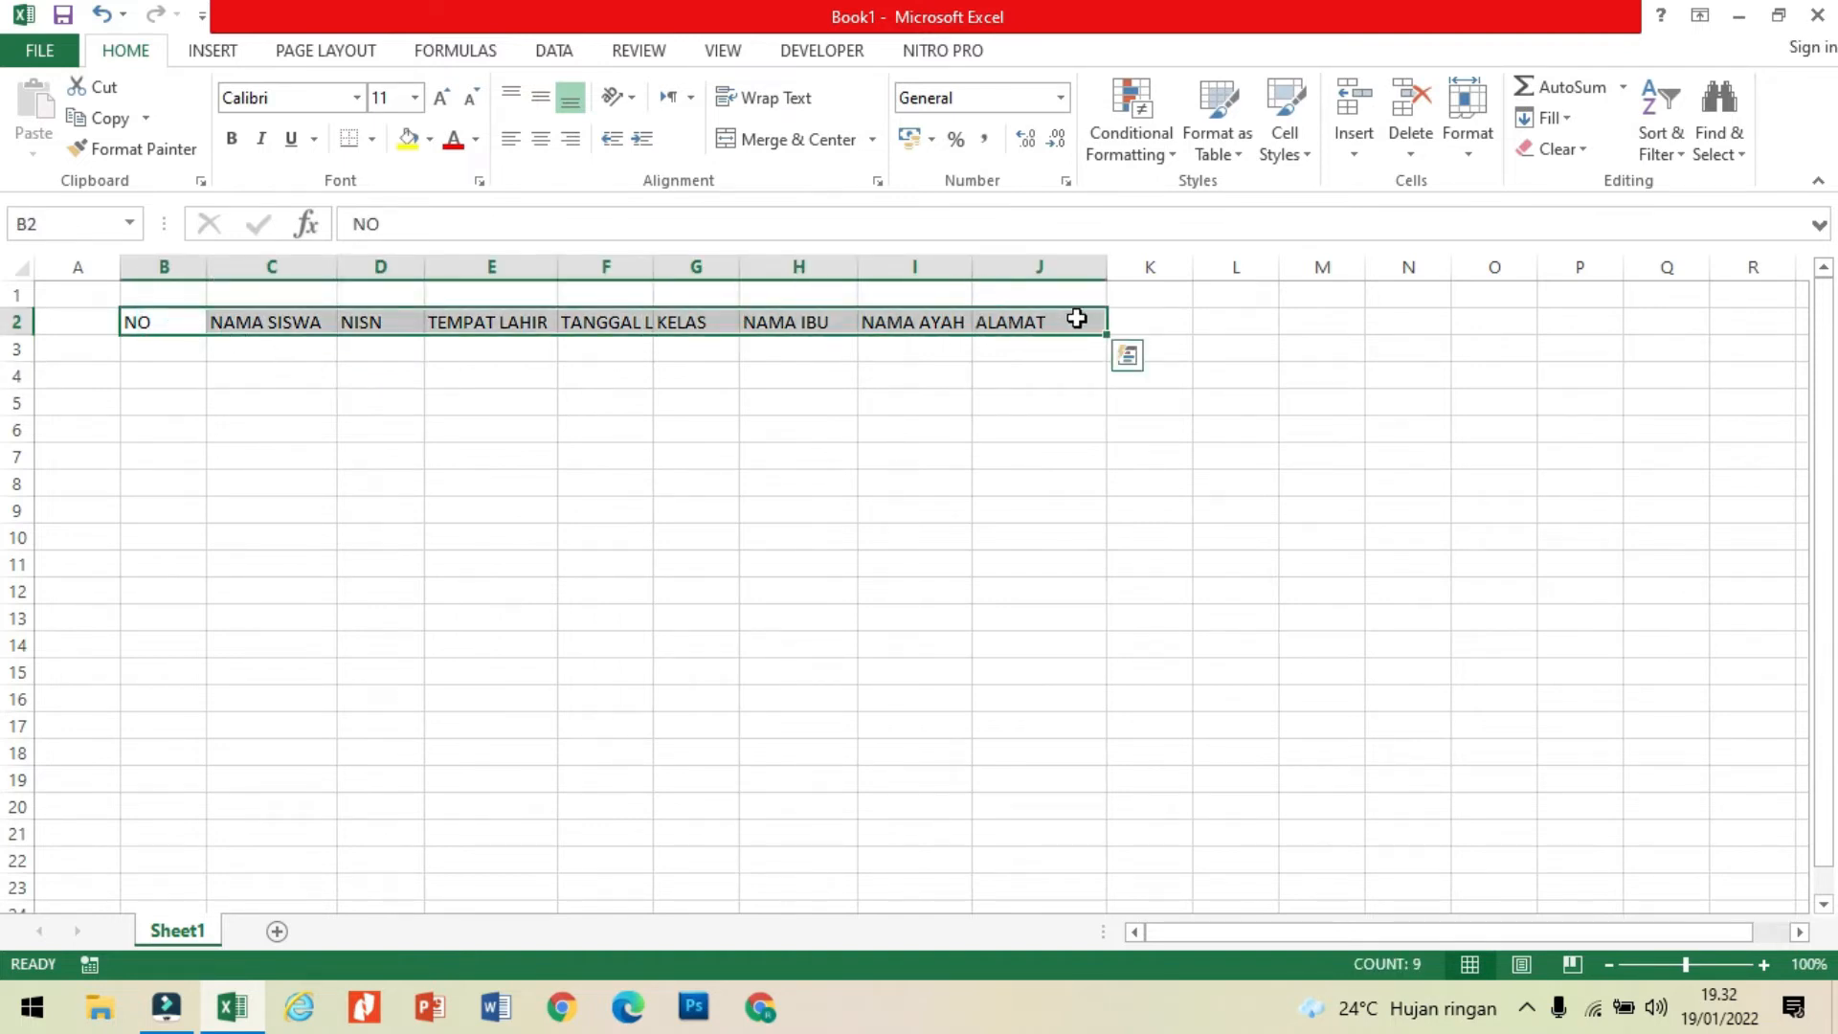
click(1229, 154)
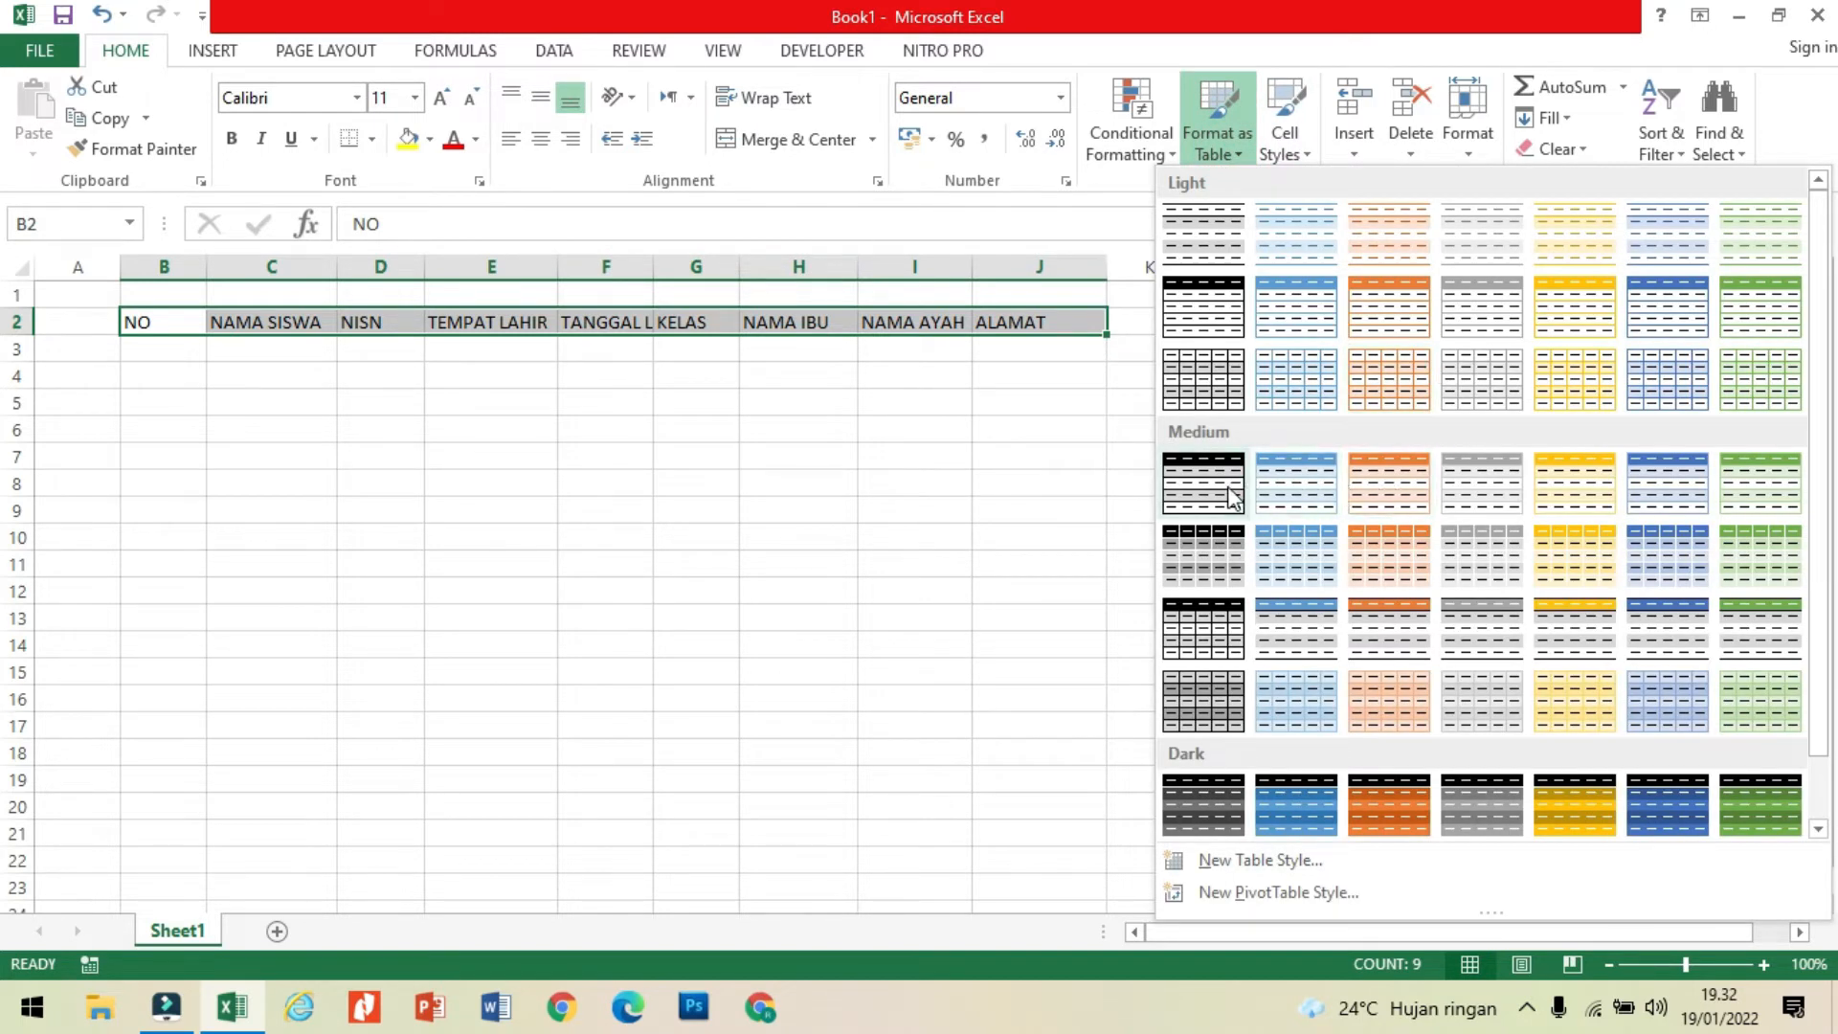
click(1382, 540)
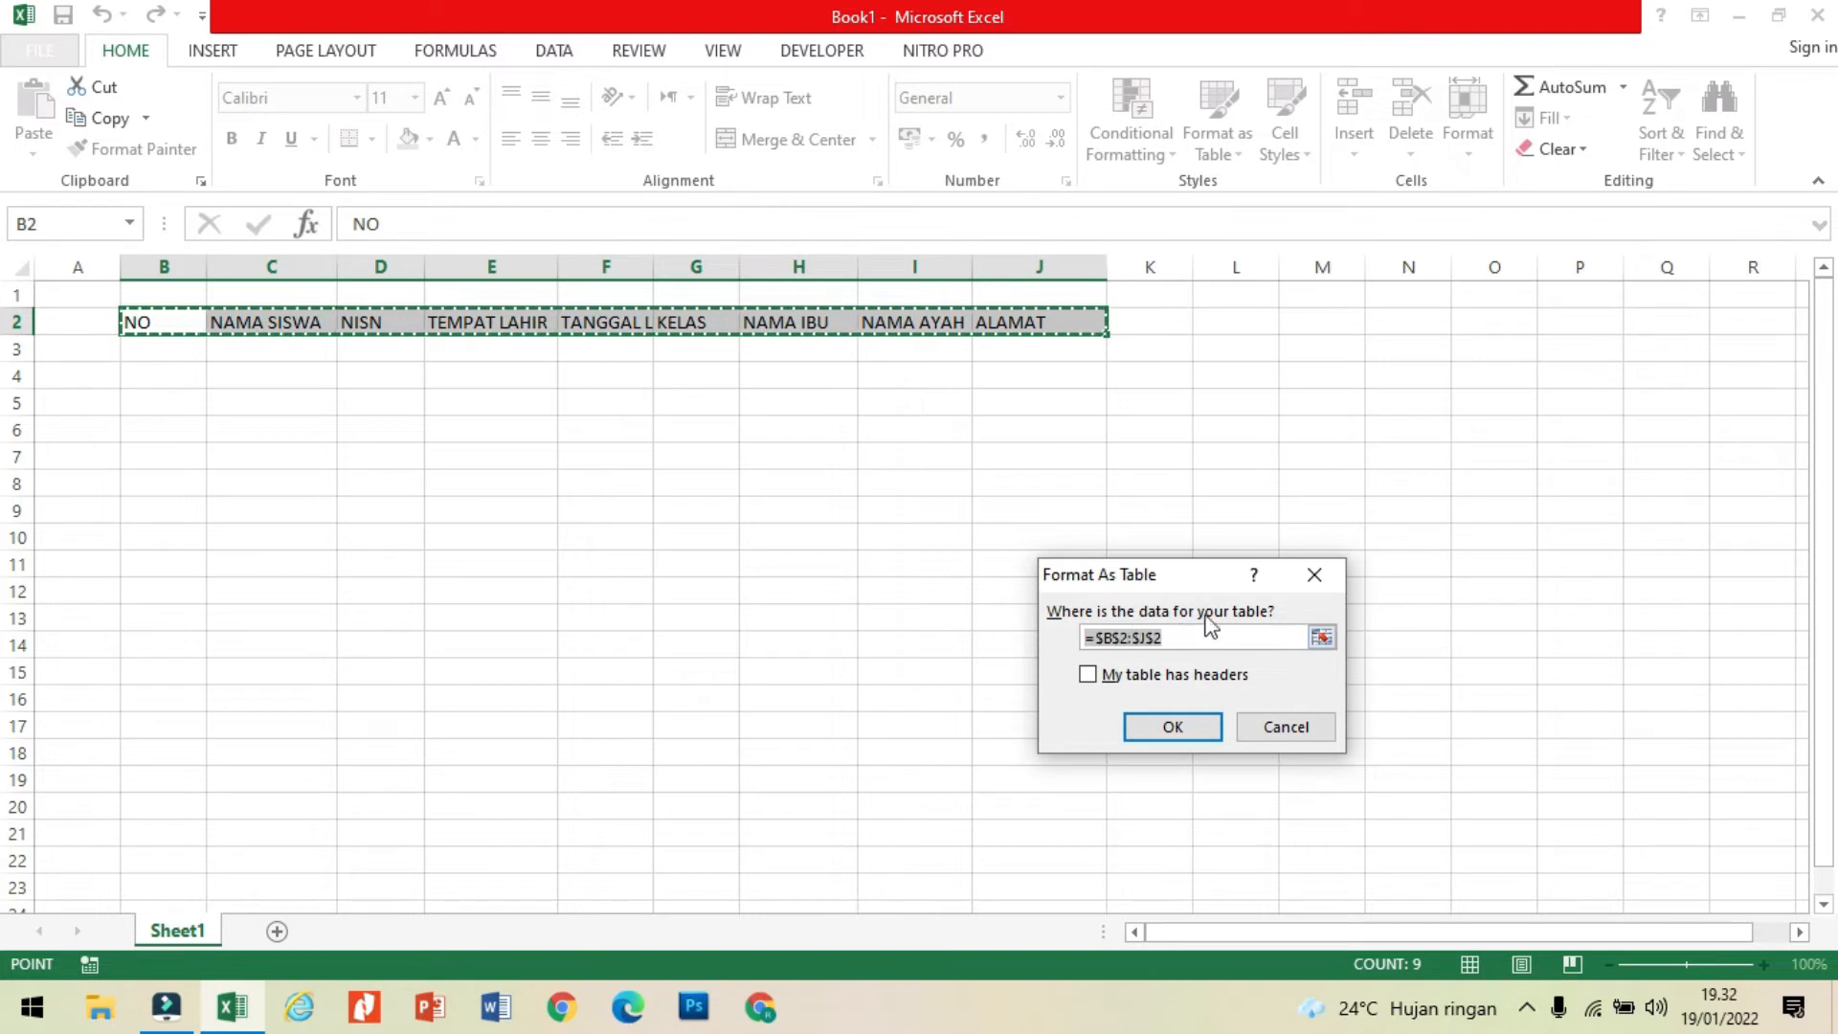
click(1086, 674)
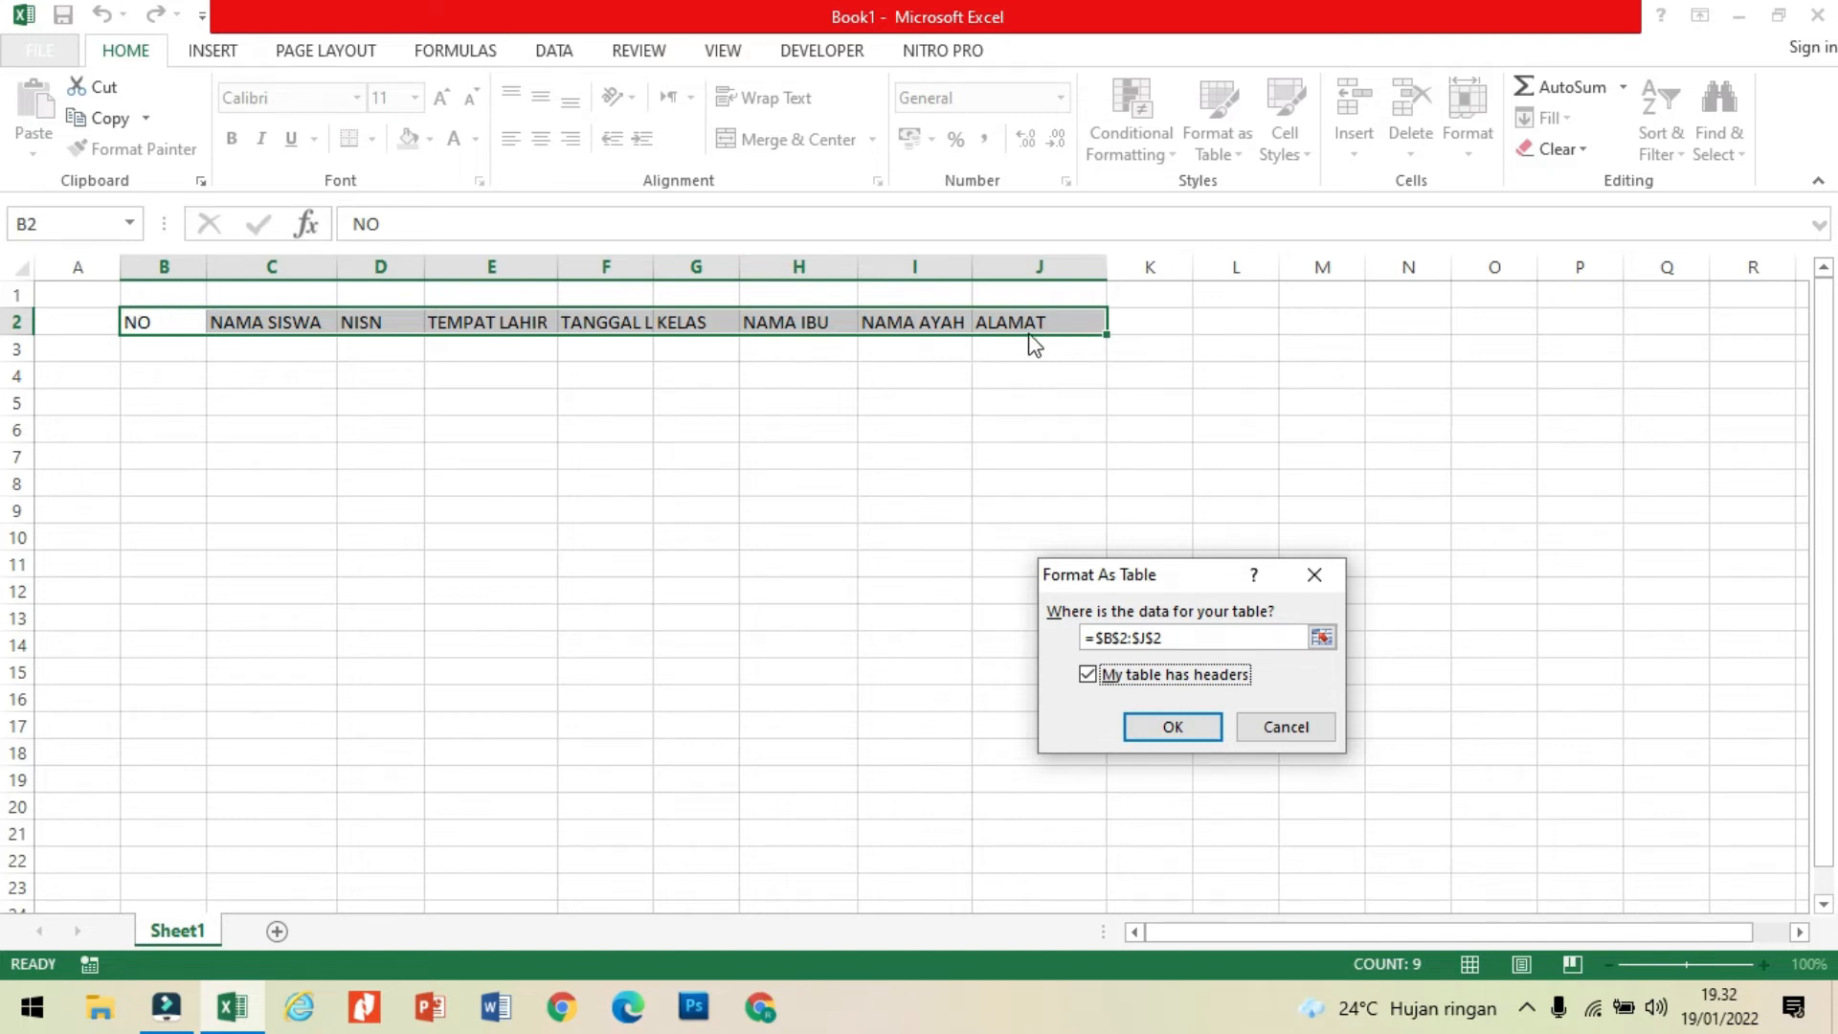
click(1170, 725)
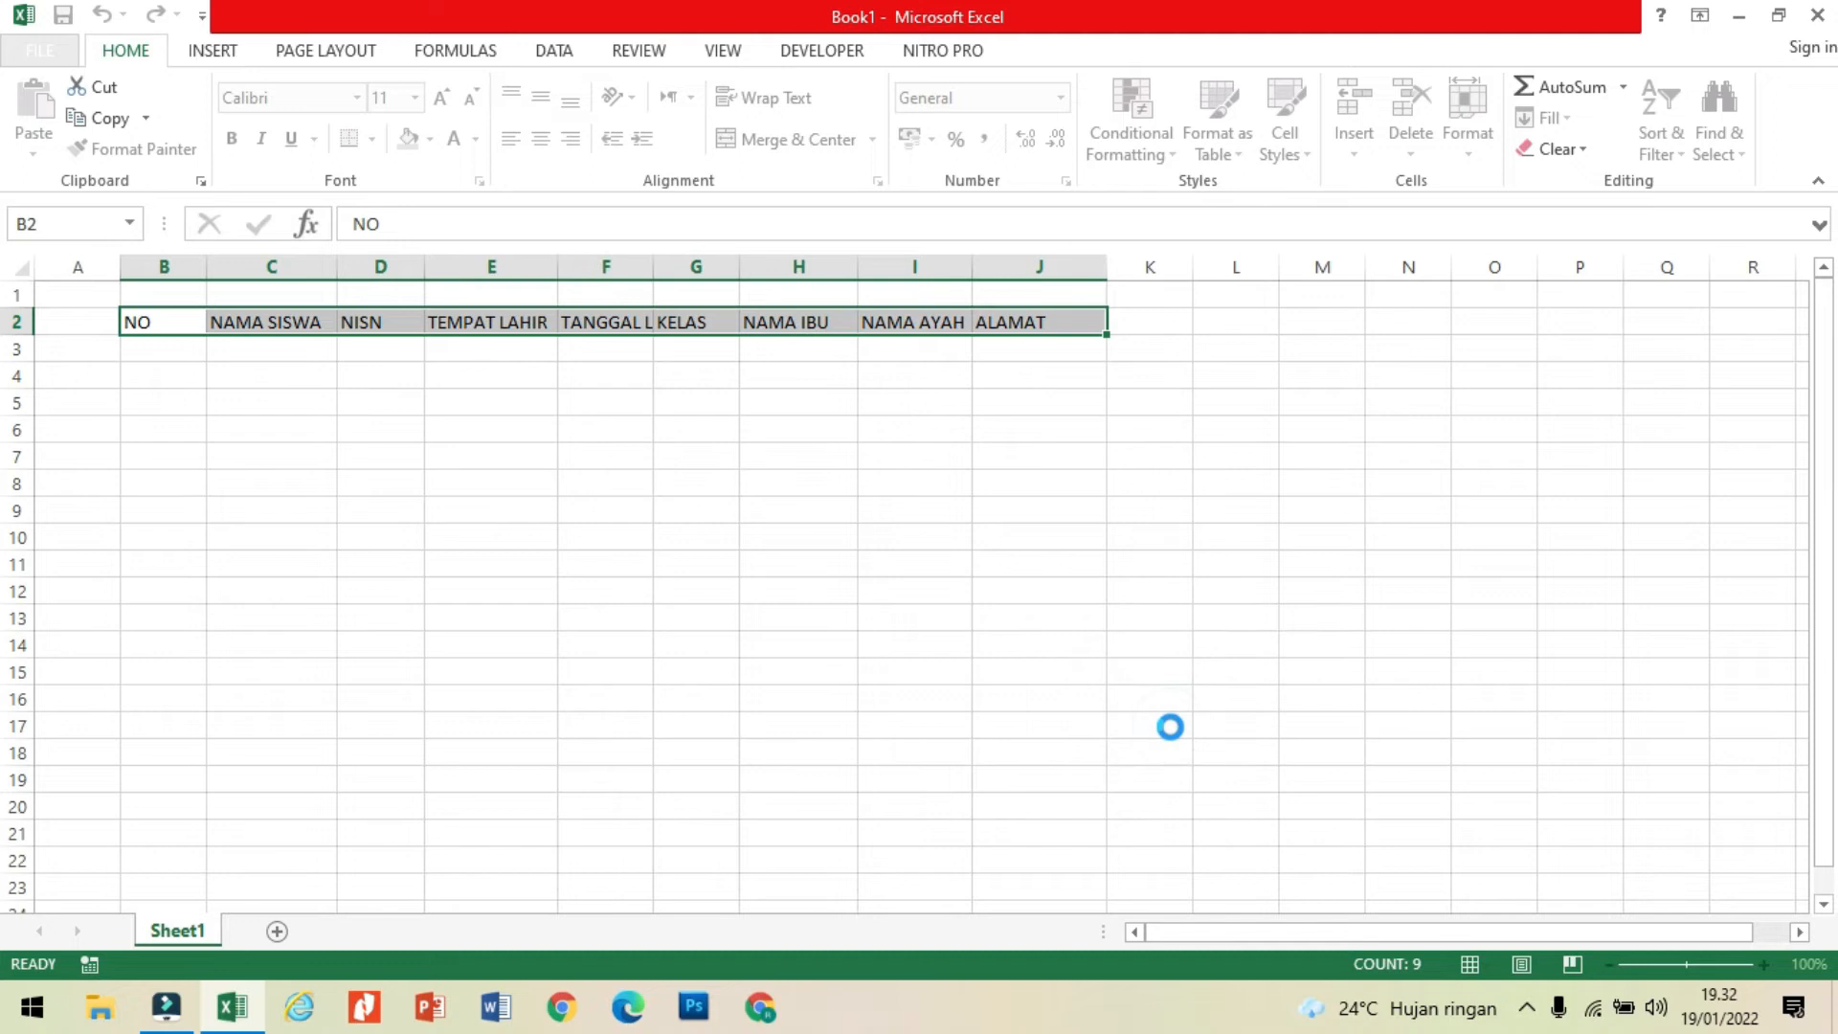
click(564, 428)
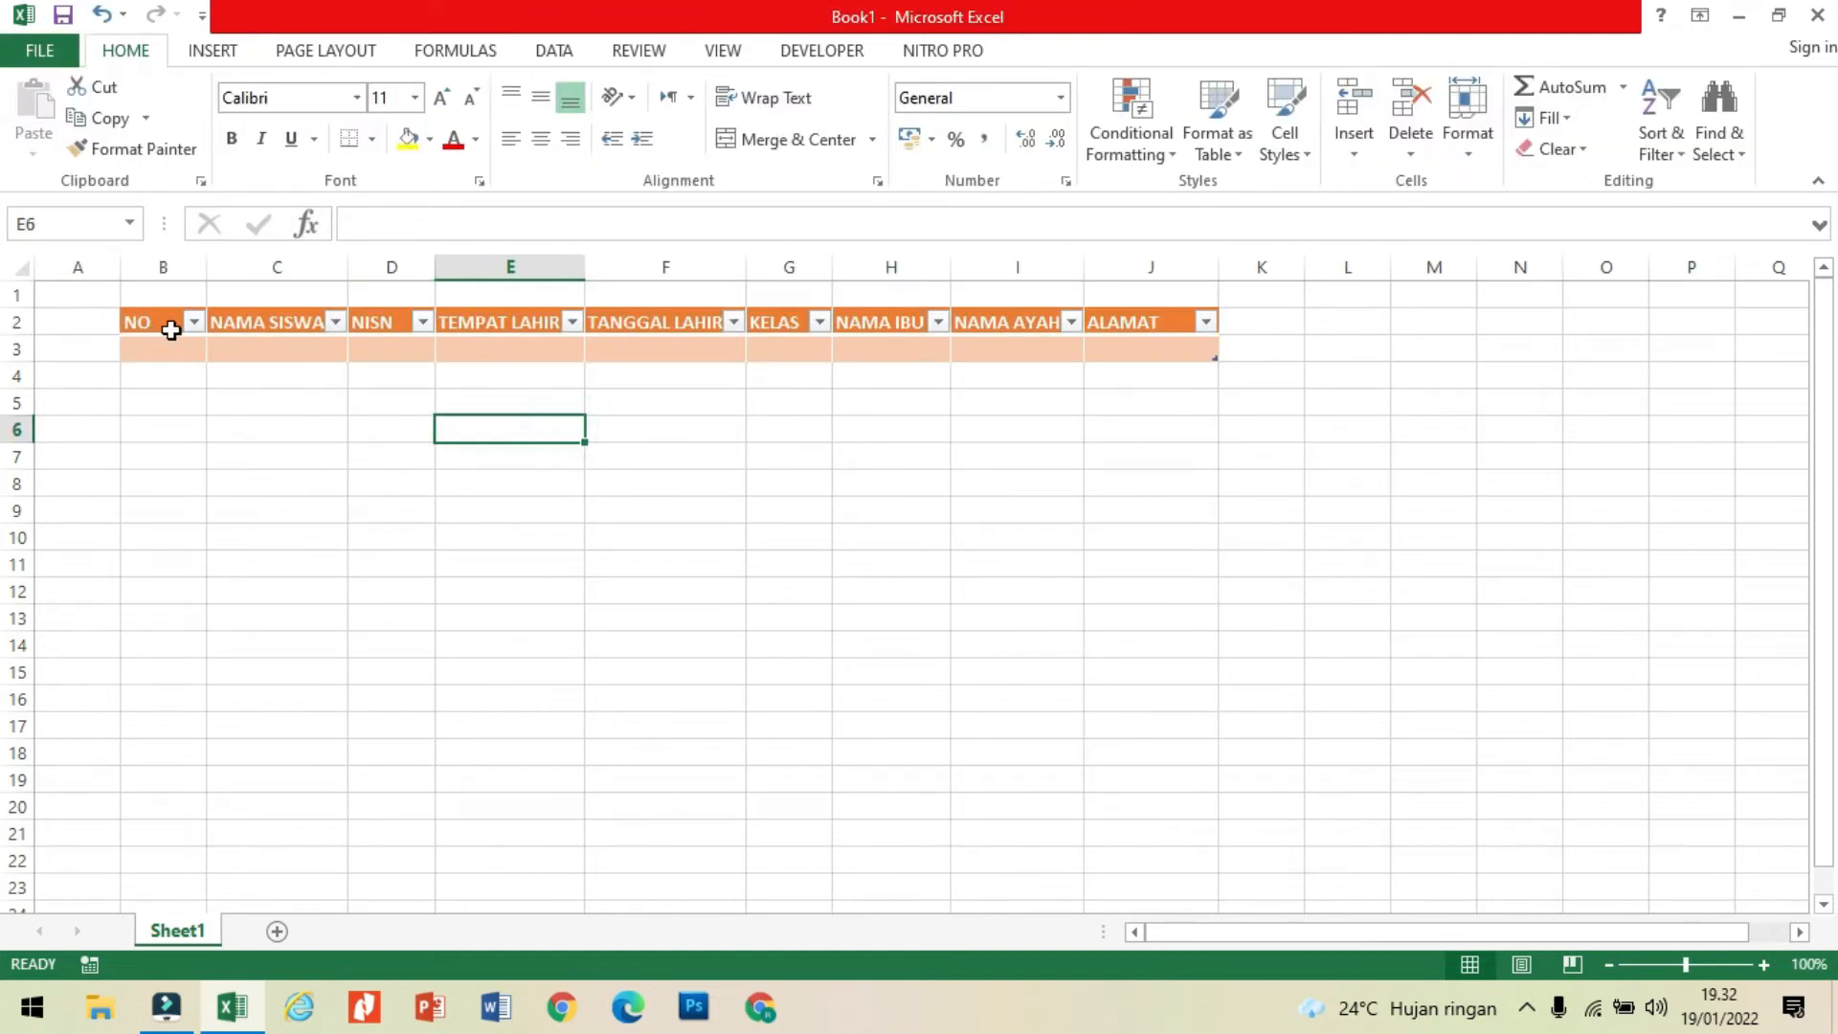
Step: Center the table headers in B2:J2 horizontally and align them to the middle vertically
drag(147, 322, 1168, 322)
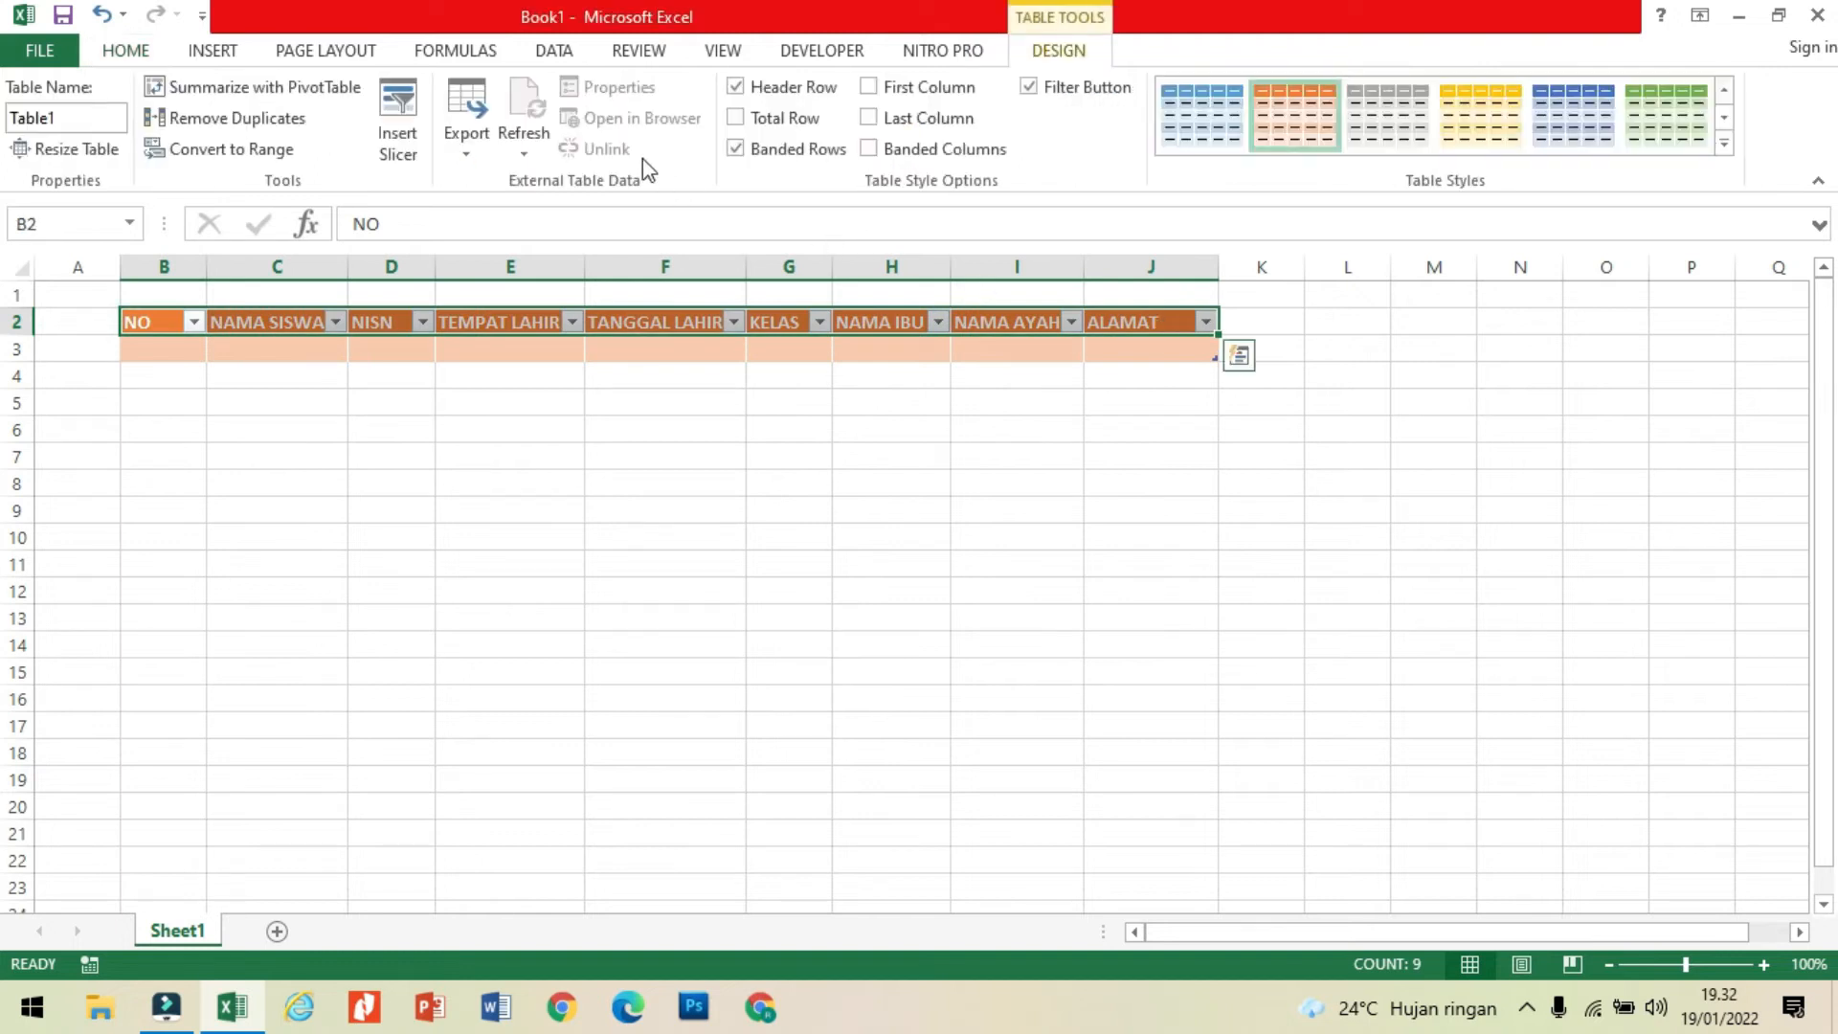
click(147, 57)
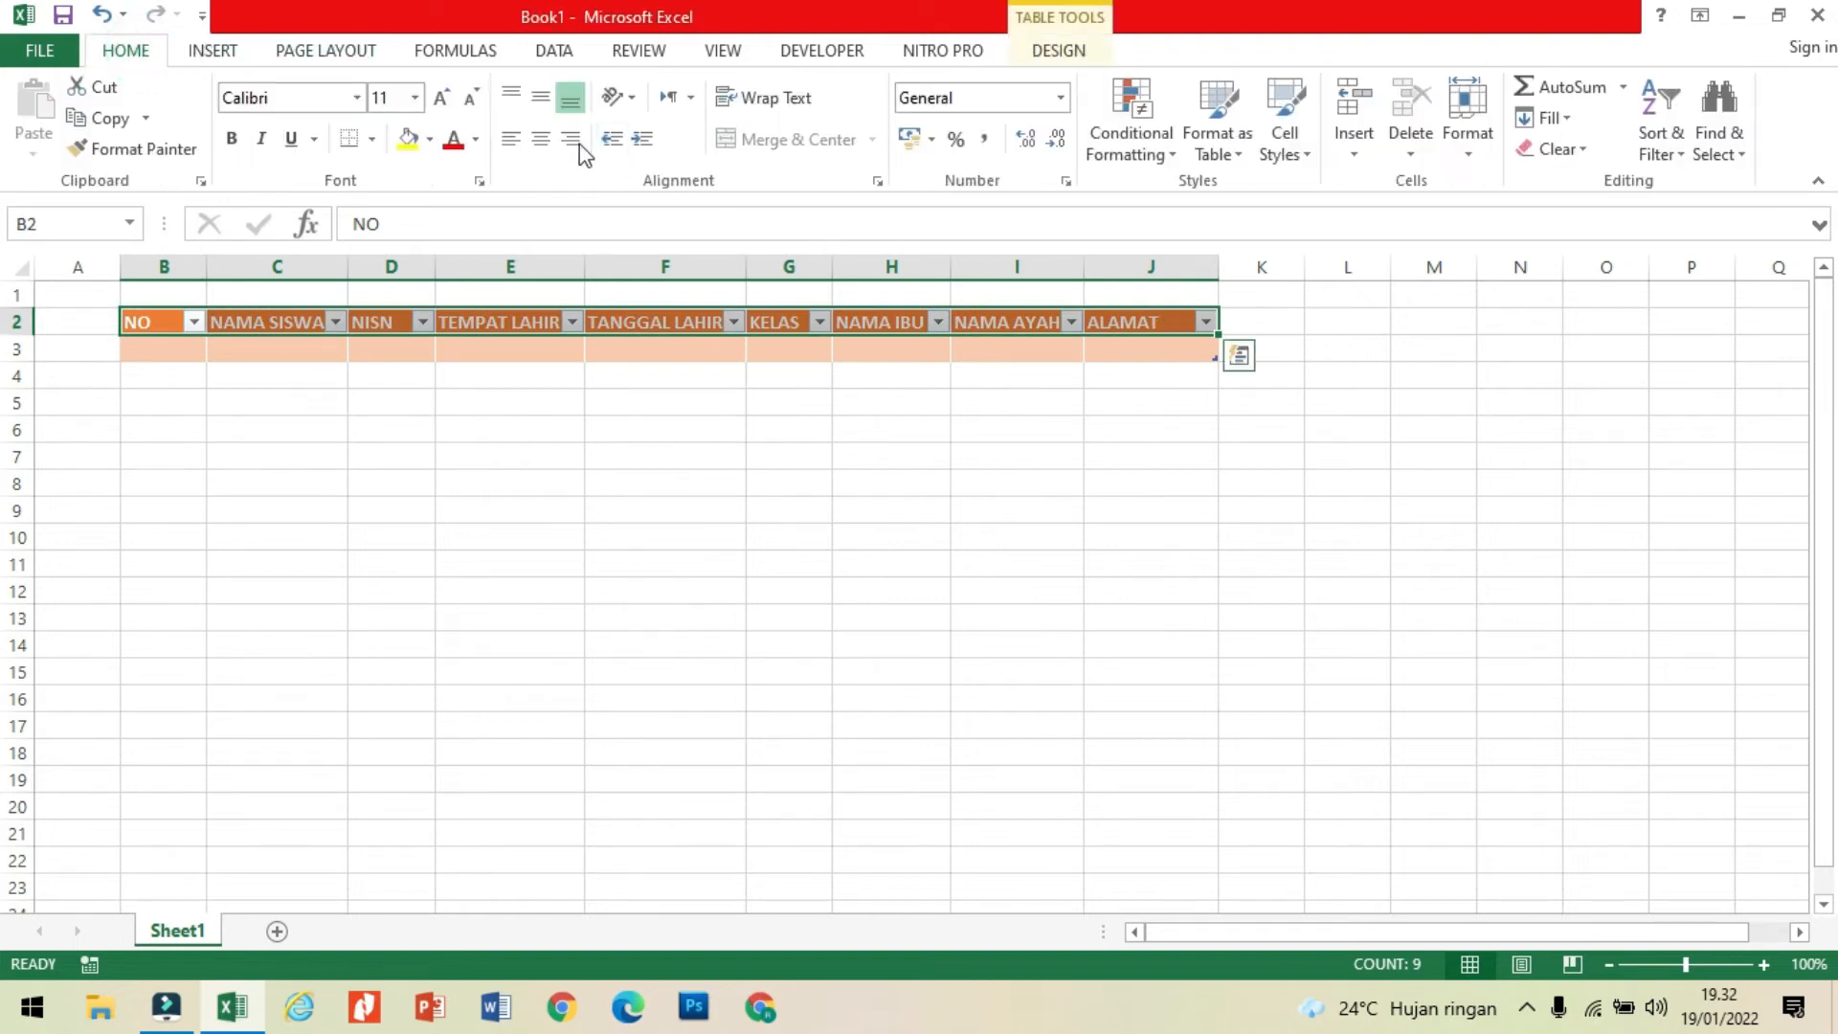
click(542, 137)
click(541, 97)
click(550, 348)
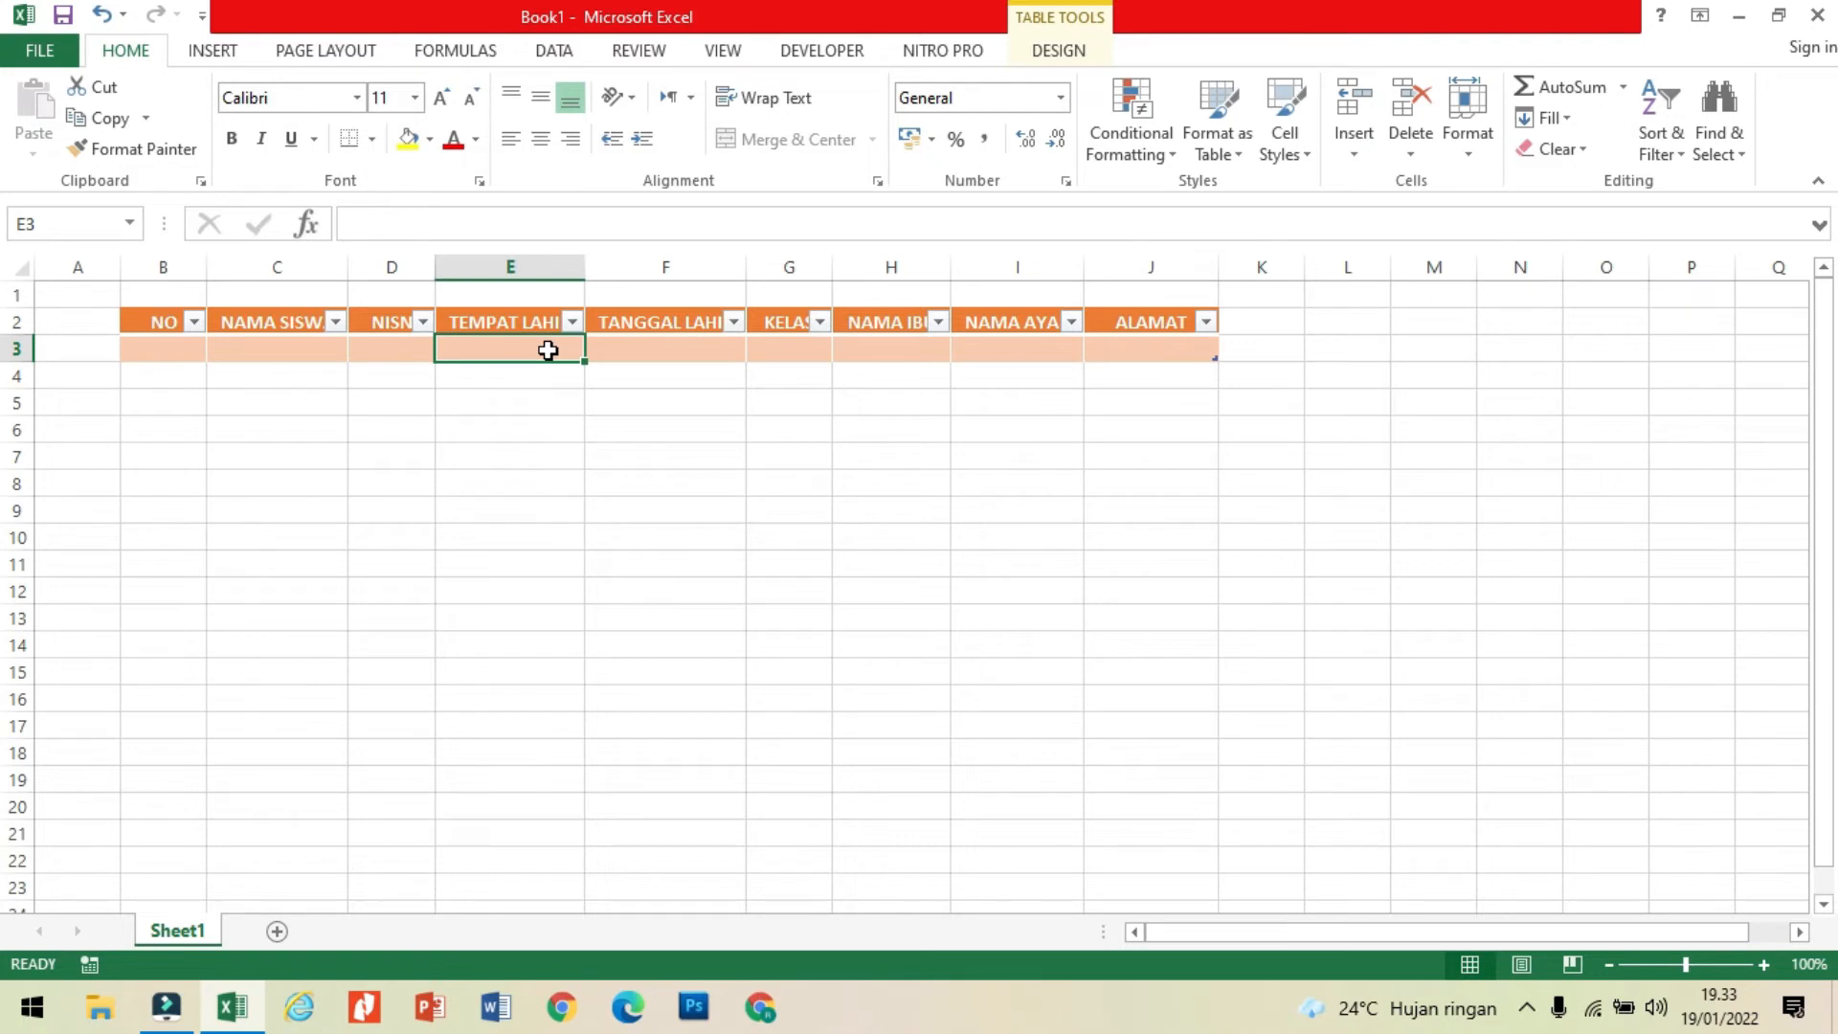
click(517, 428)
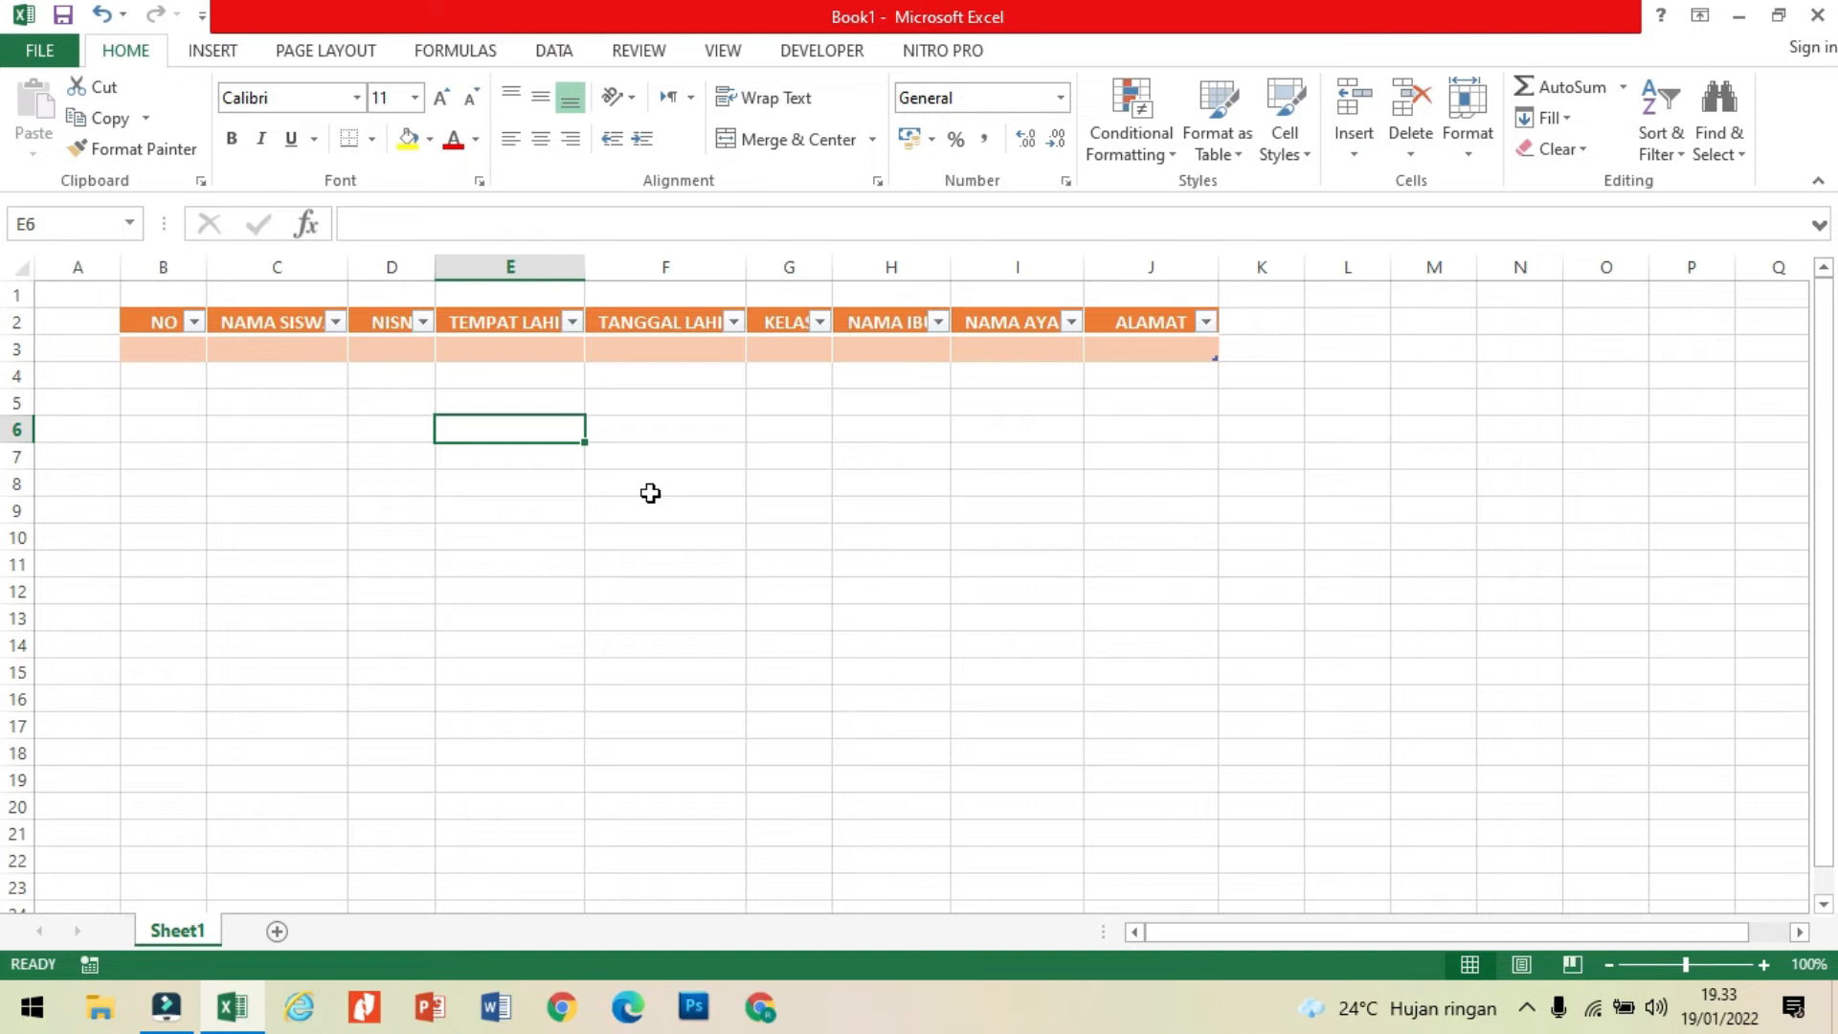
Step: Add the Form command from Commands Not in the Ribbon to the Quick Access Toolbar for all documents
right_click(135, 69)
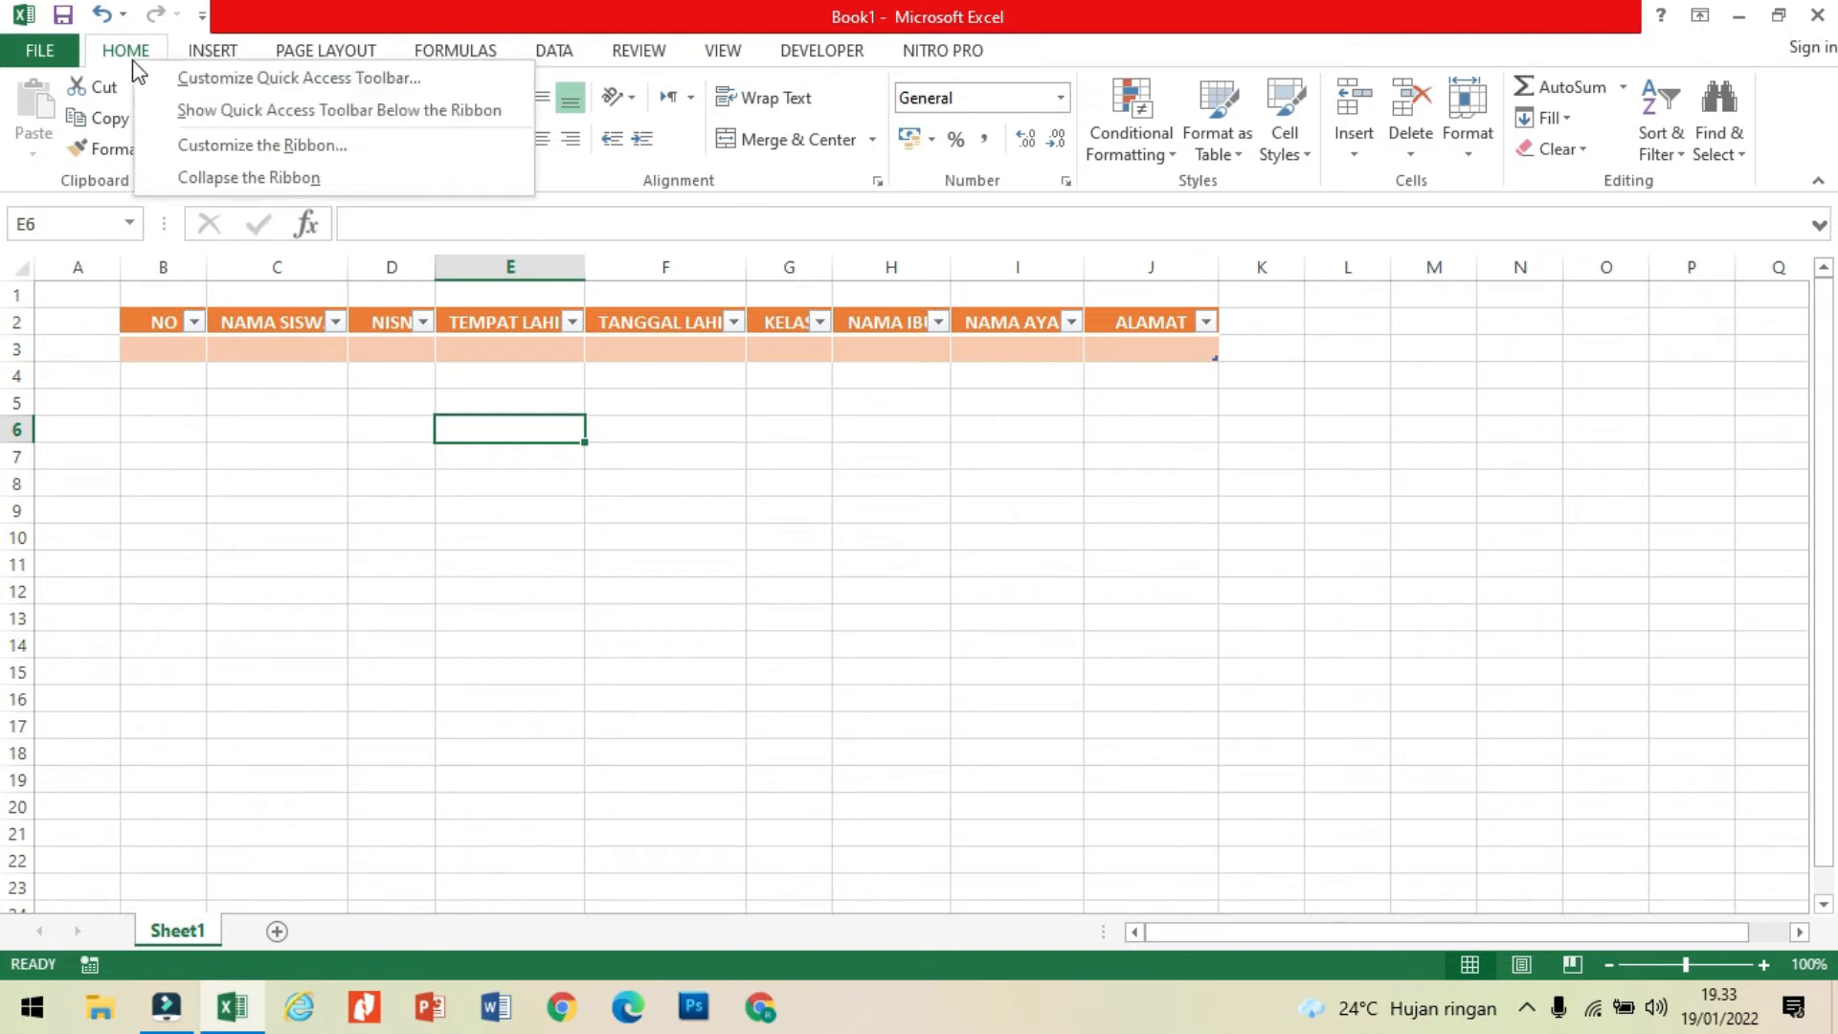
click(444, 459)
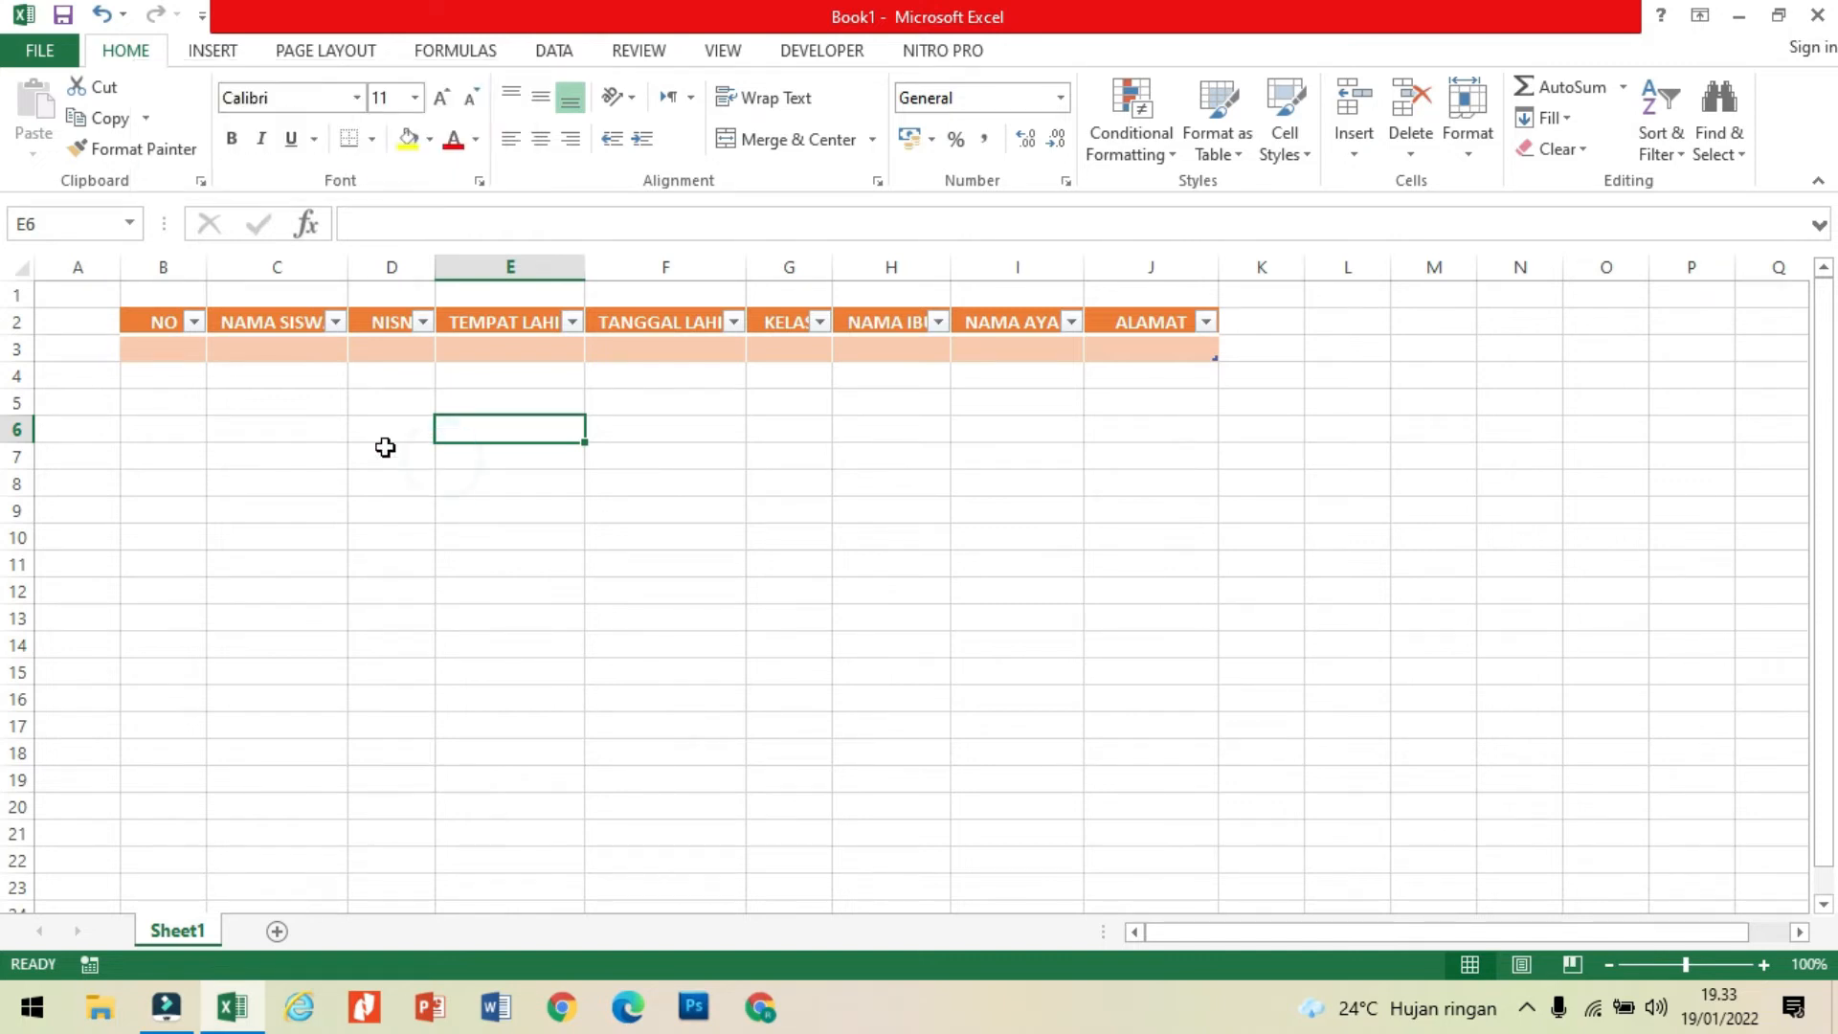
click(153, 320)
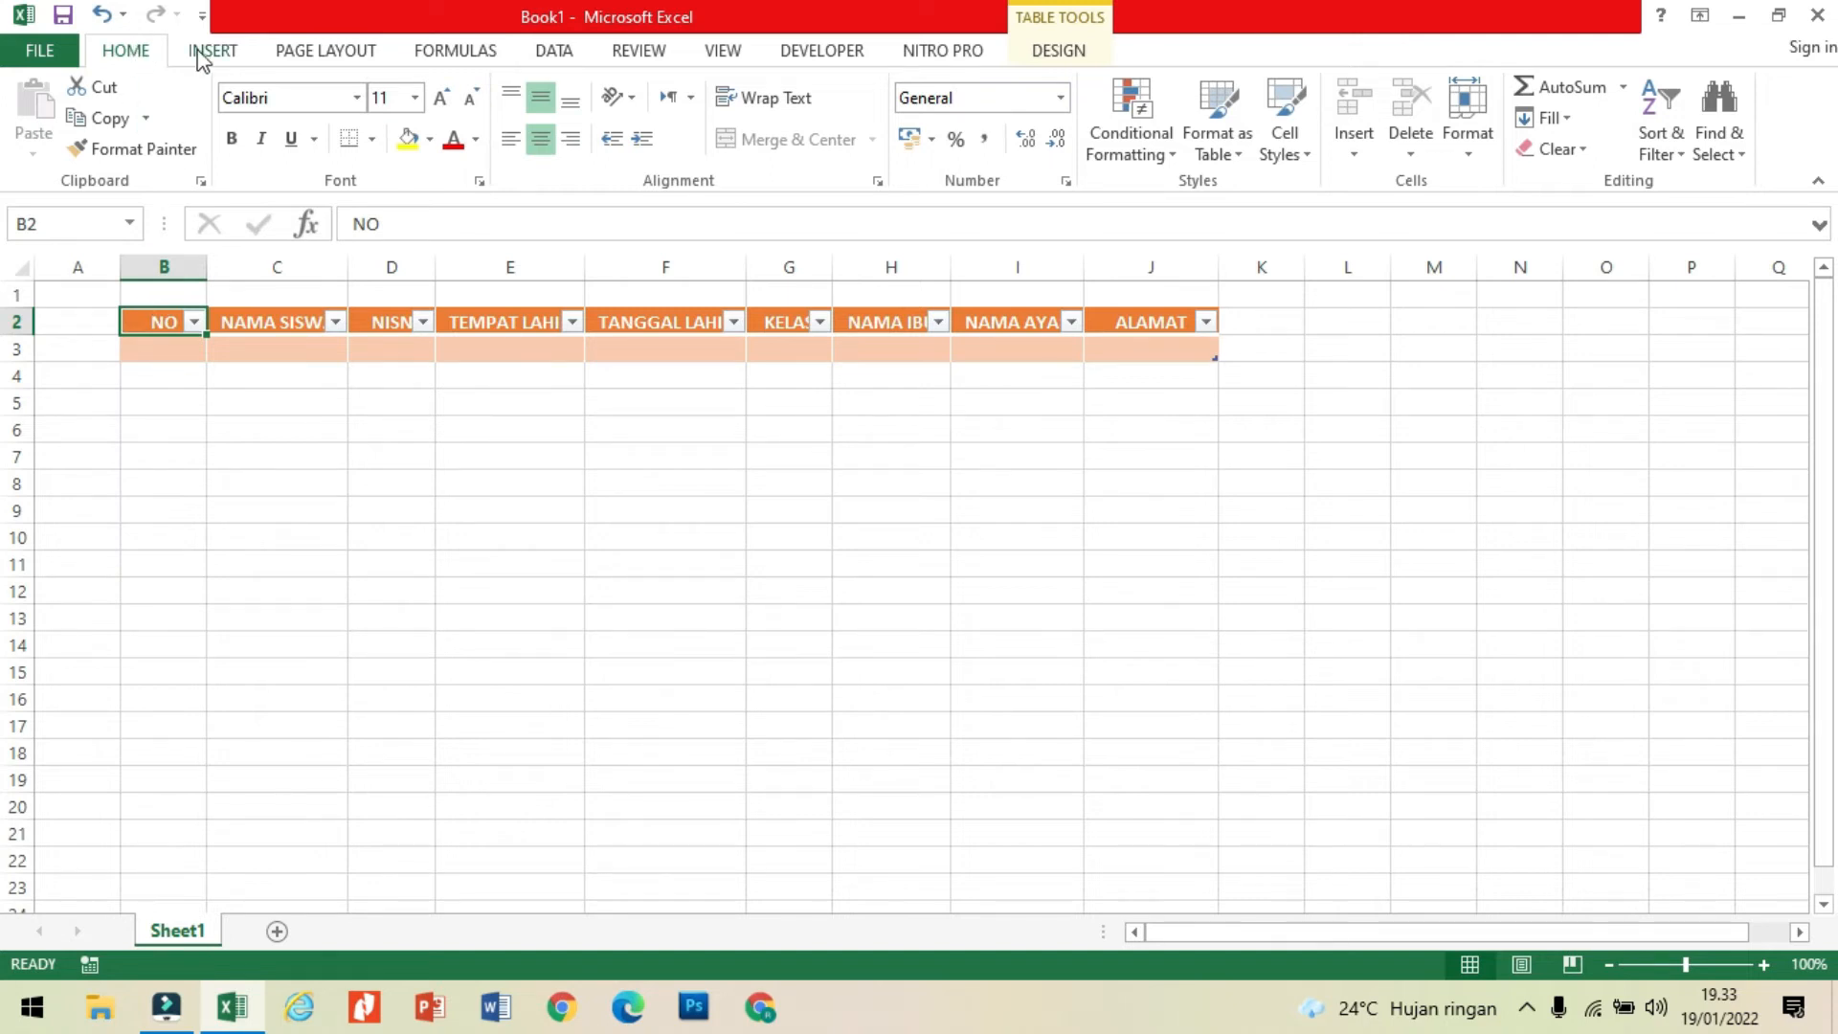
right_click(151, 64)
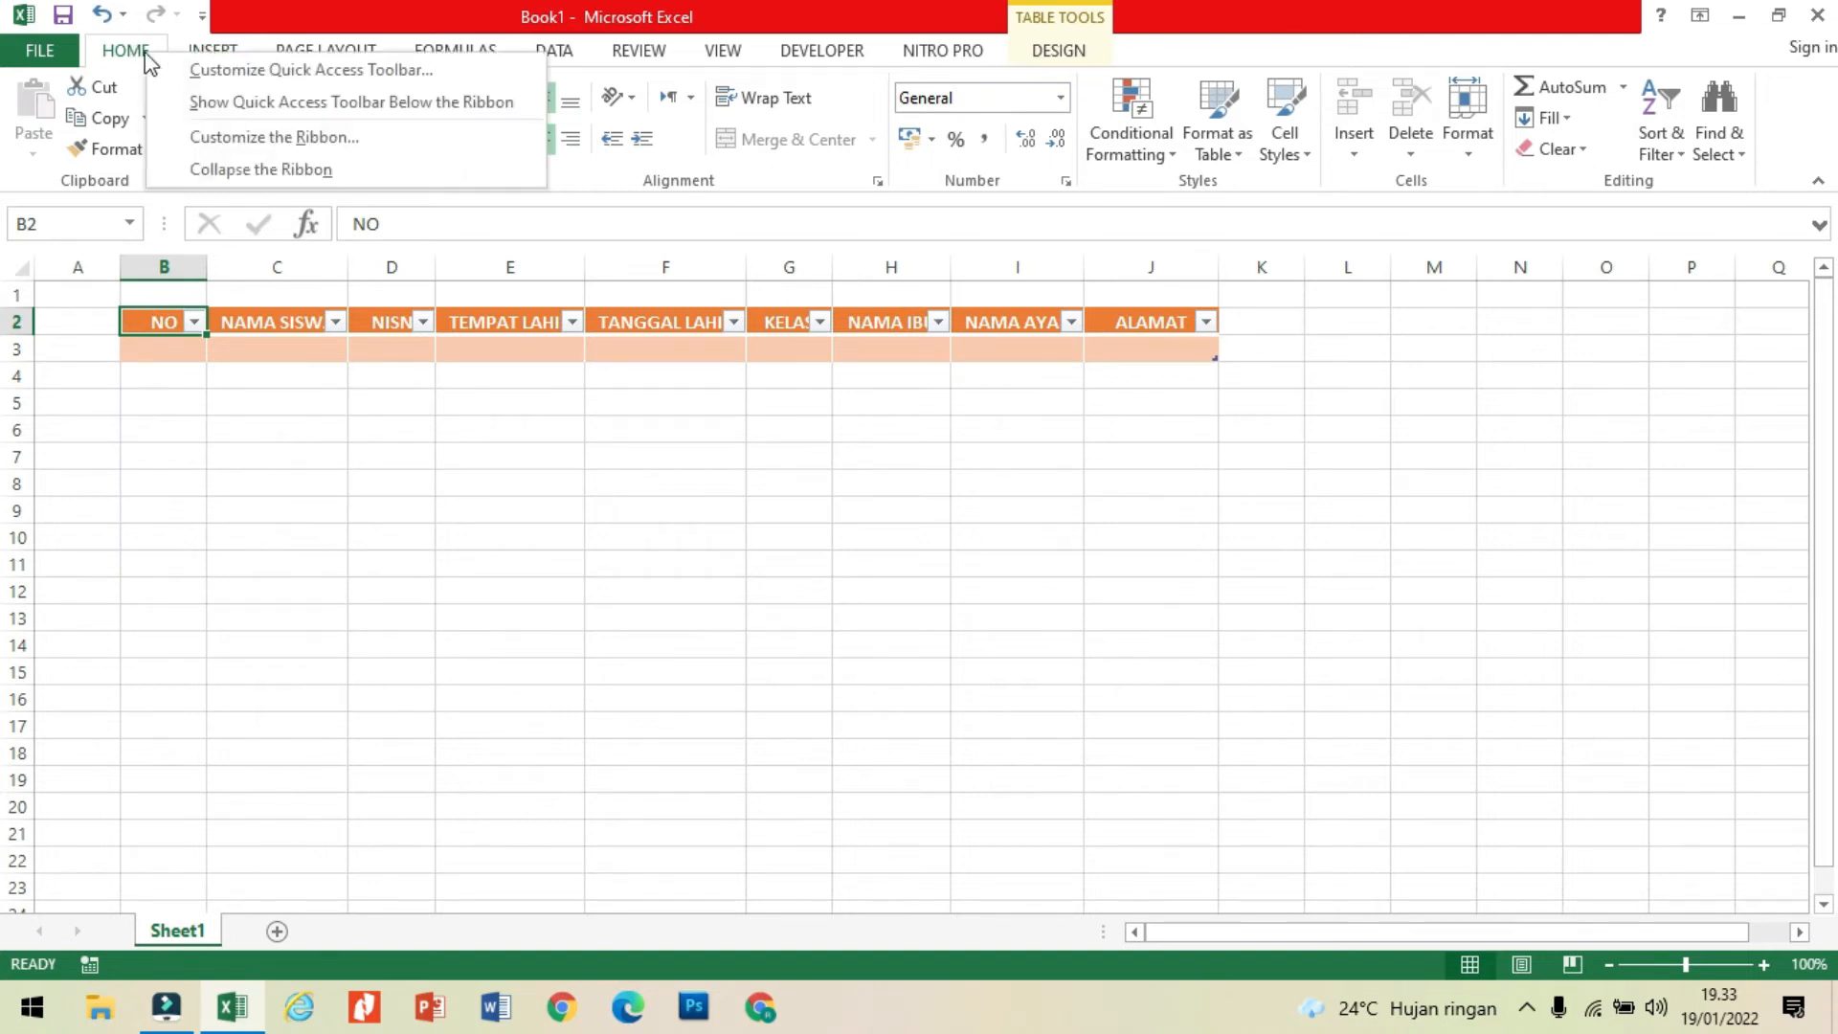
click(268, 69)
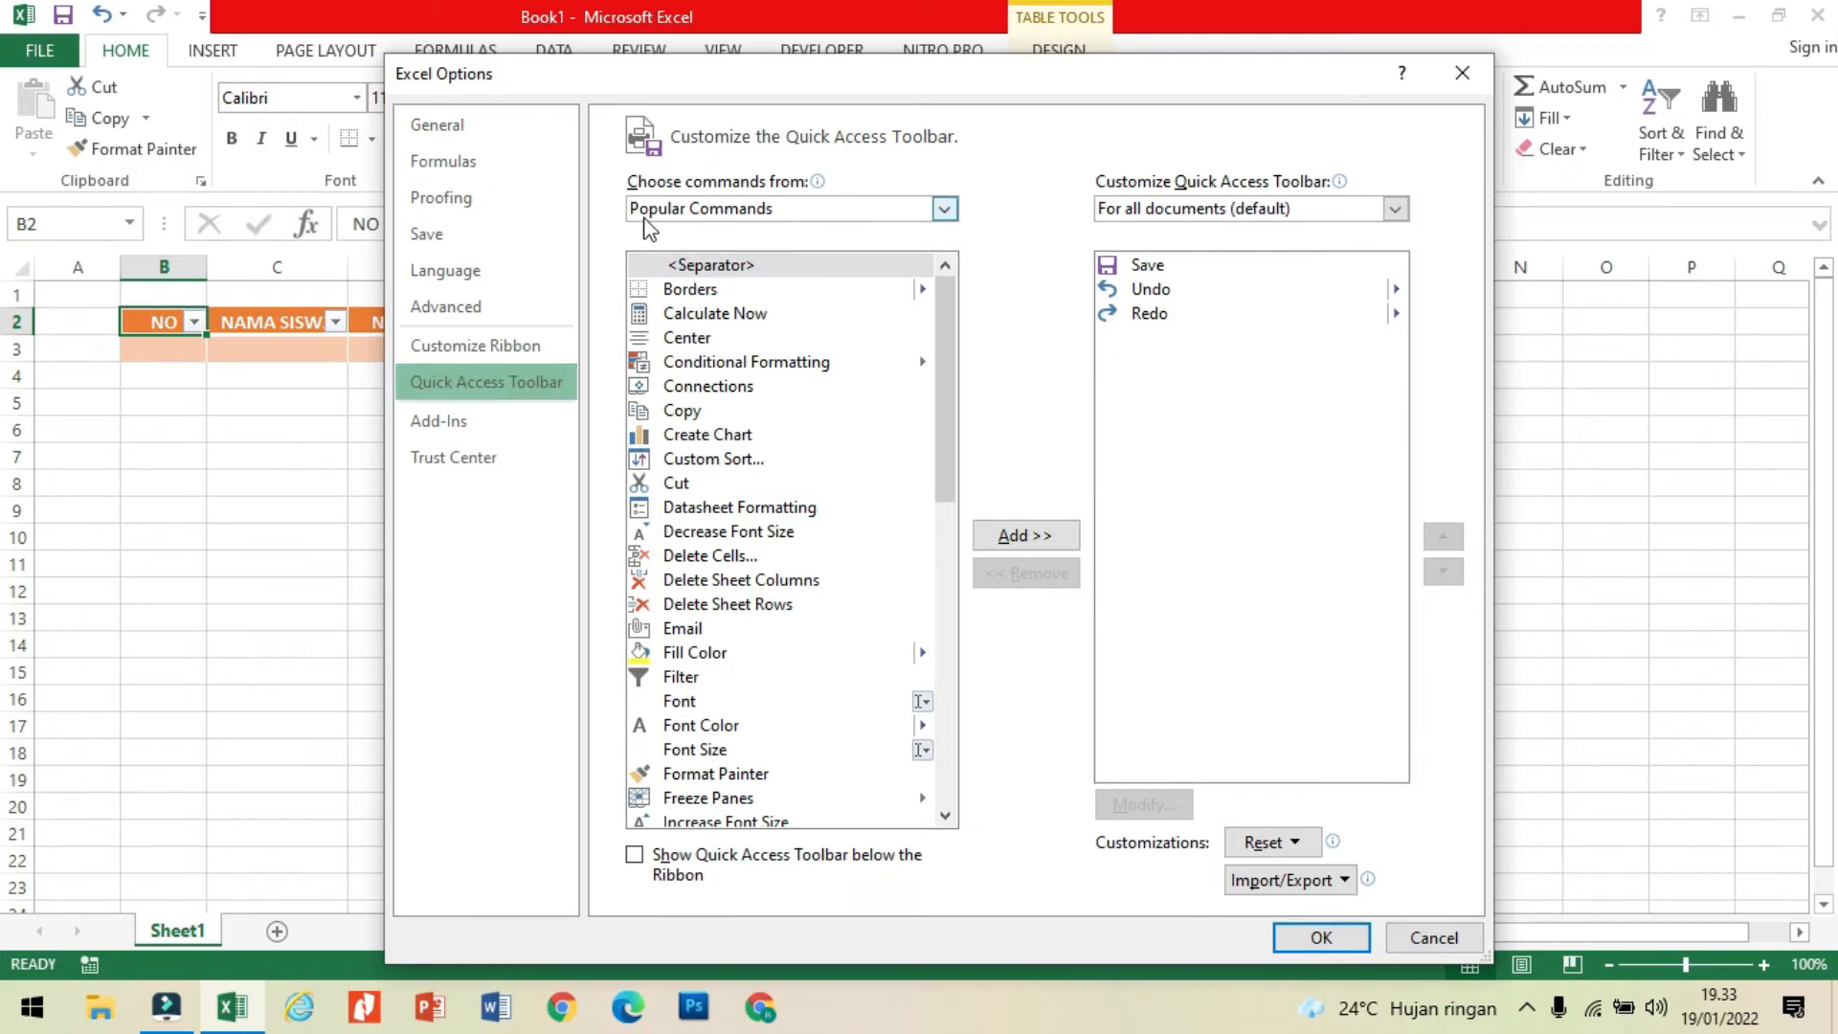
click(925, 211)
click(797, 263)
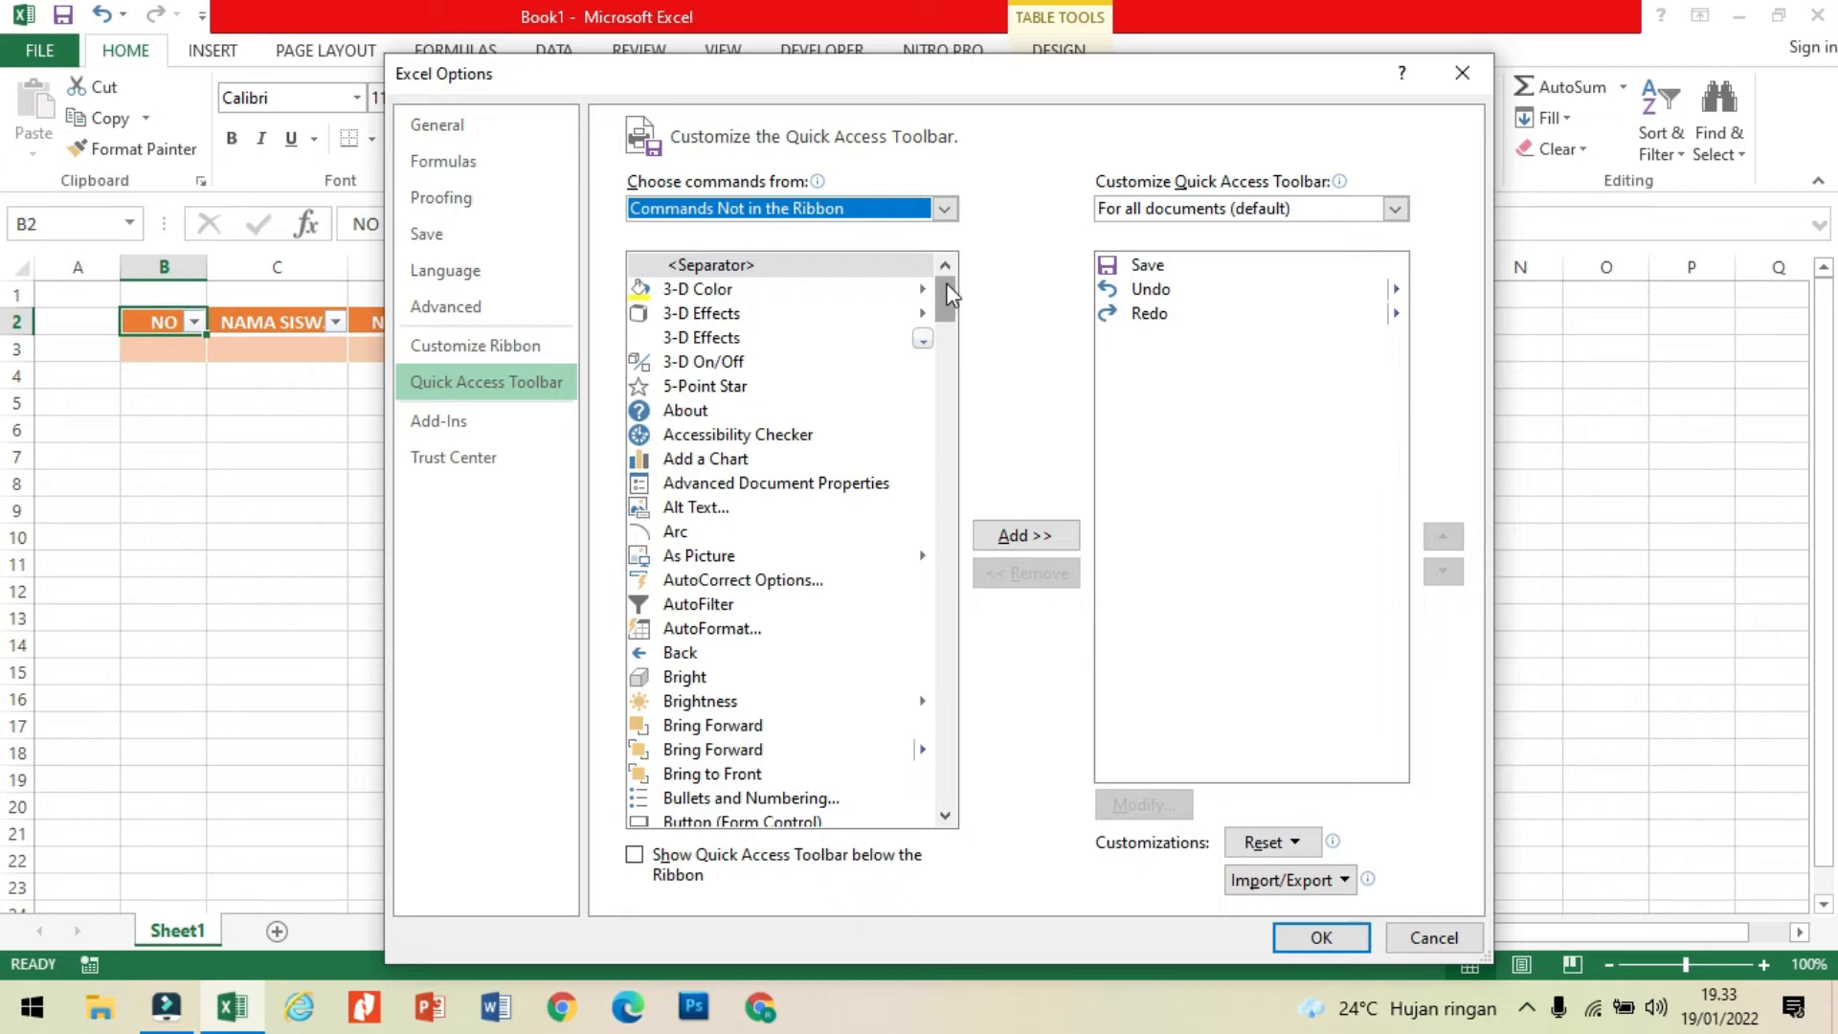
drag(948, 287, 951, 434)
click(699, 667)
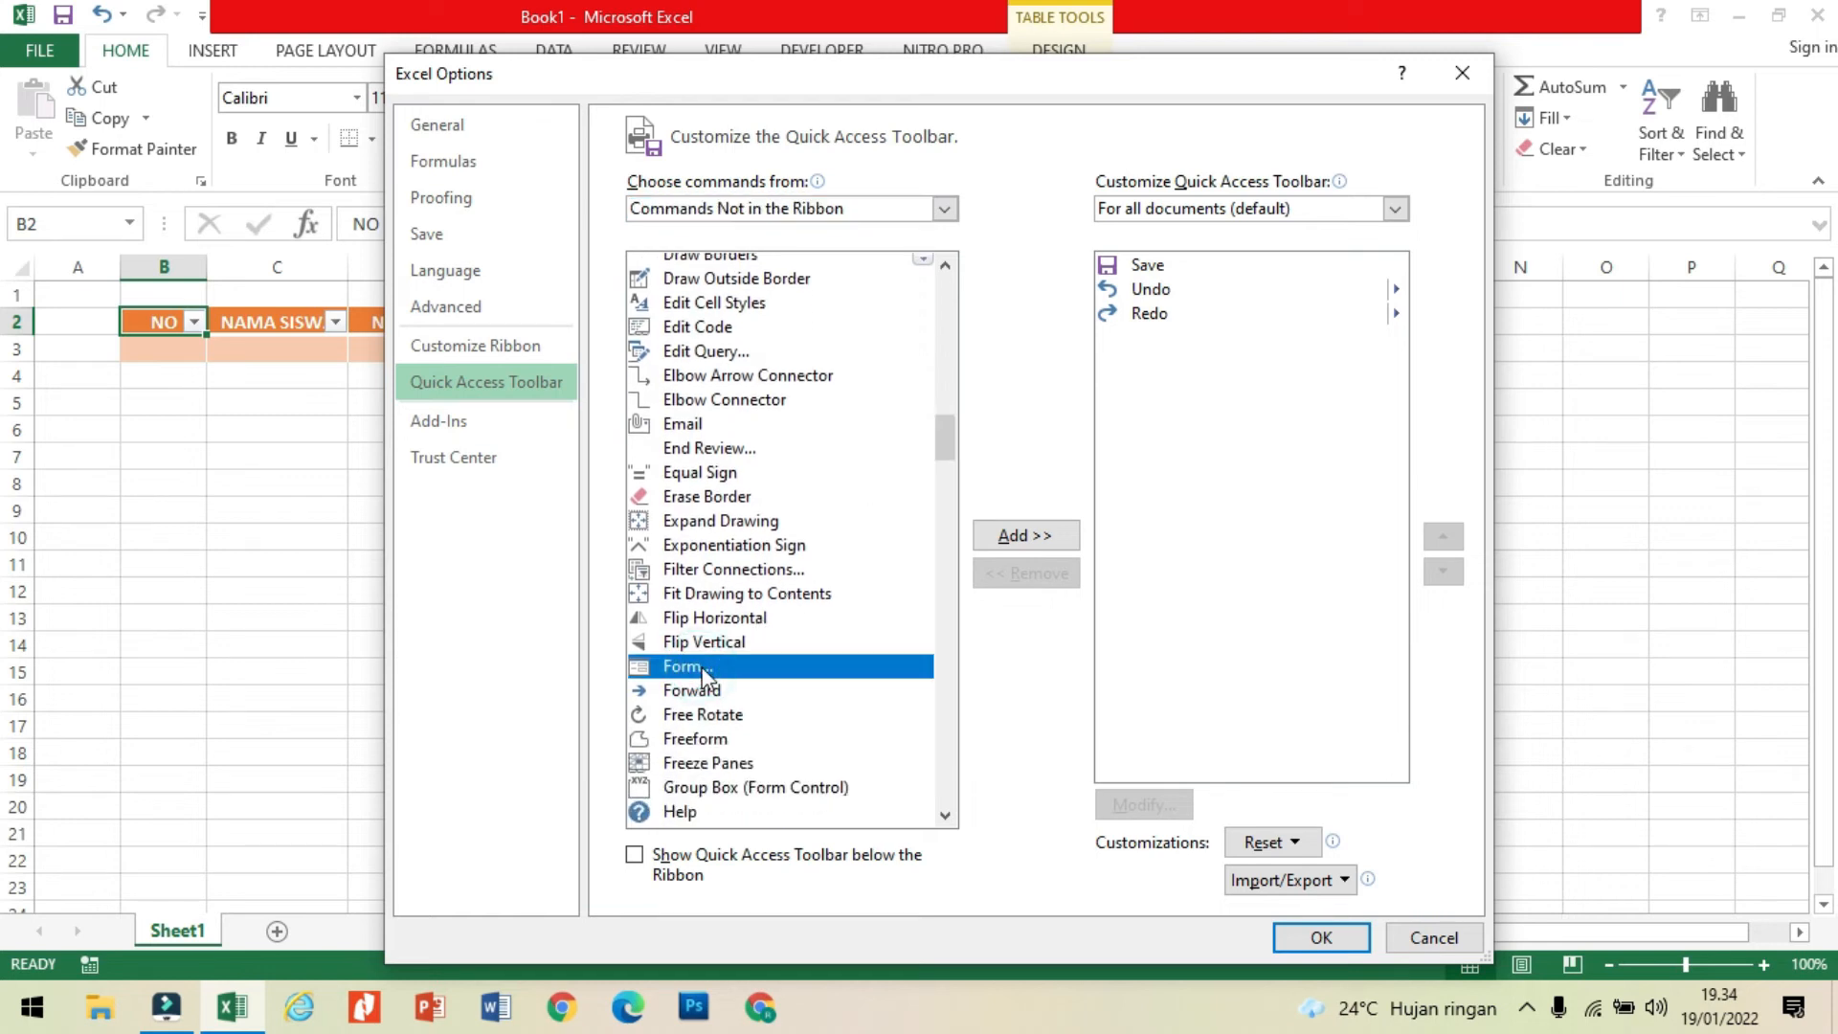
click(1024, 535)
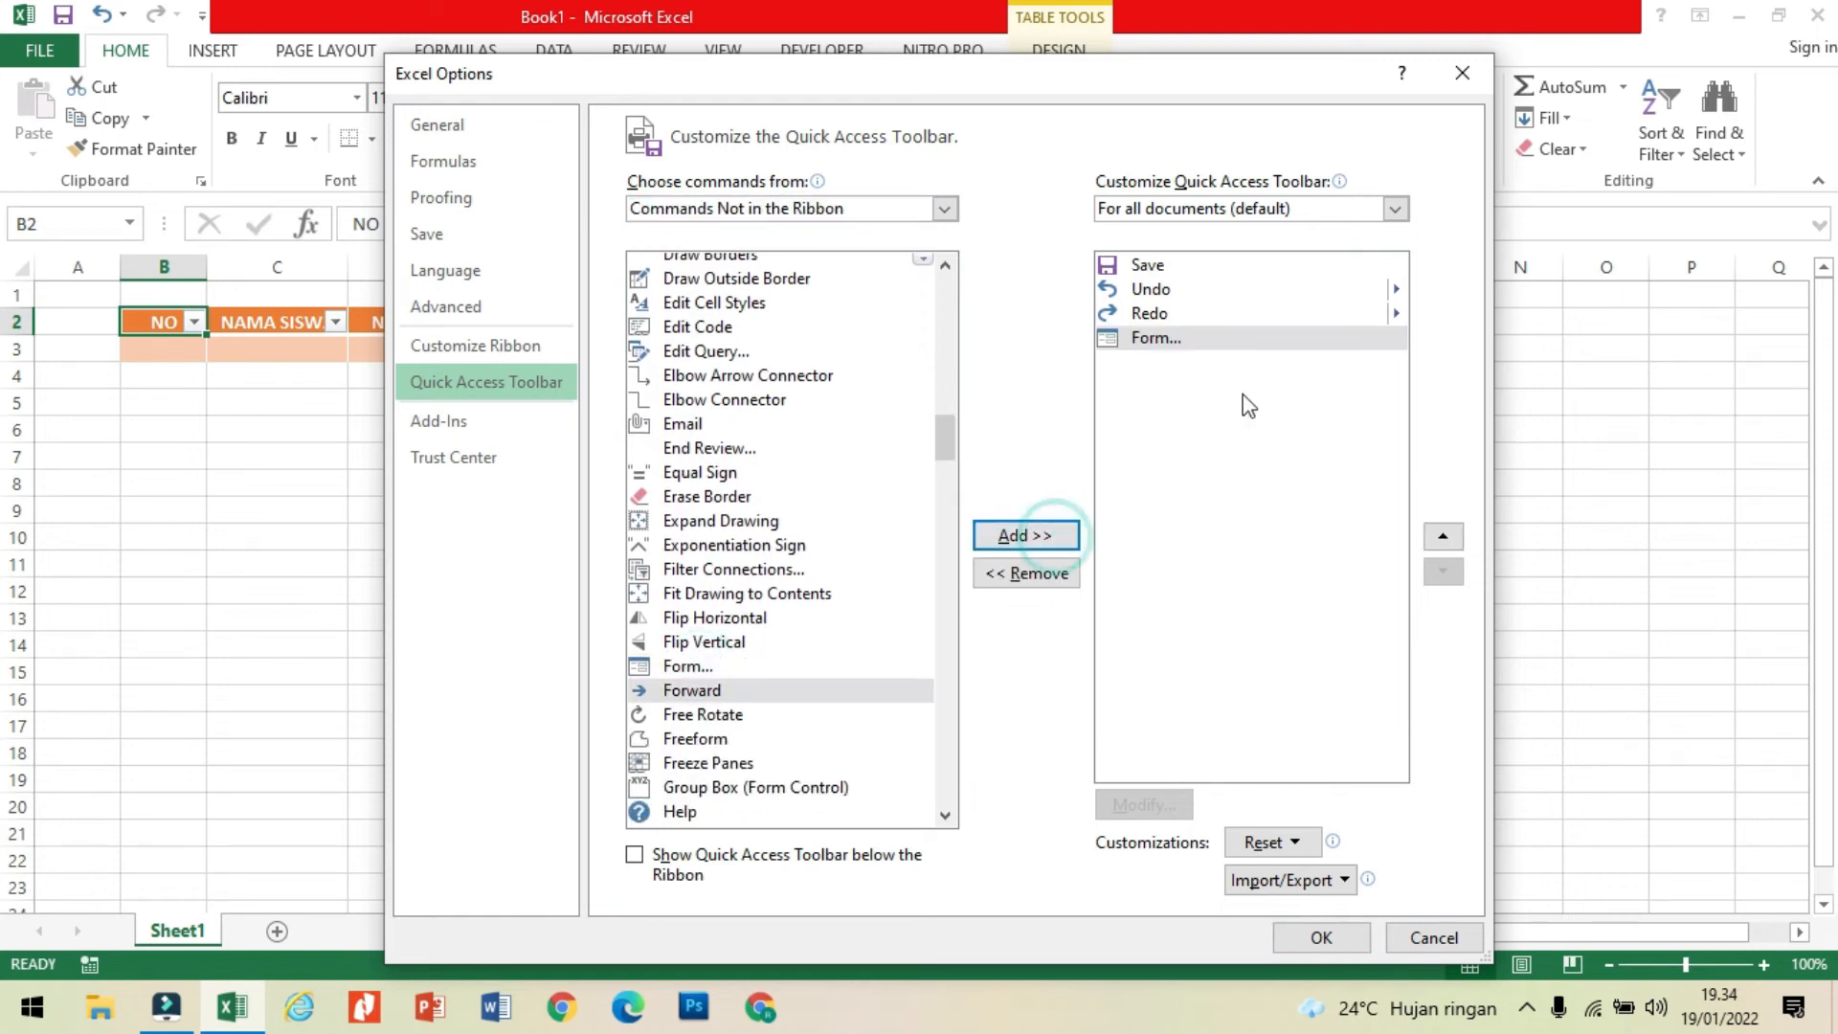
click(1284, 945)
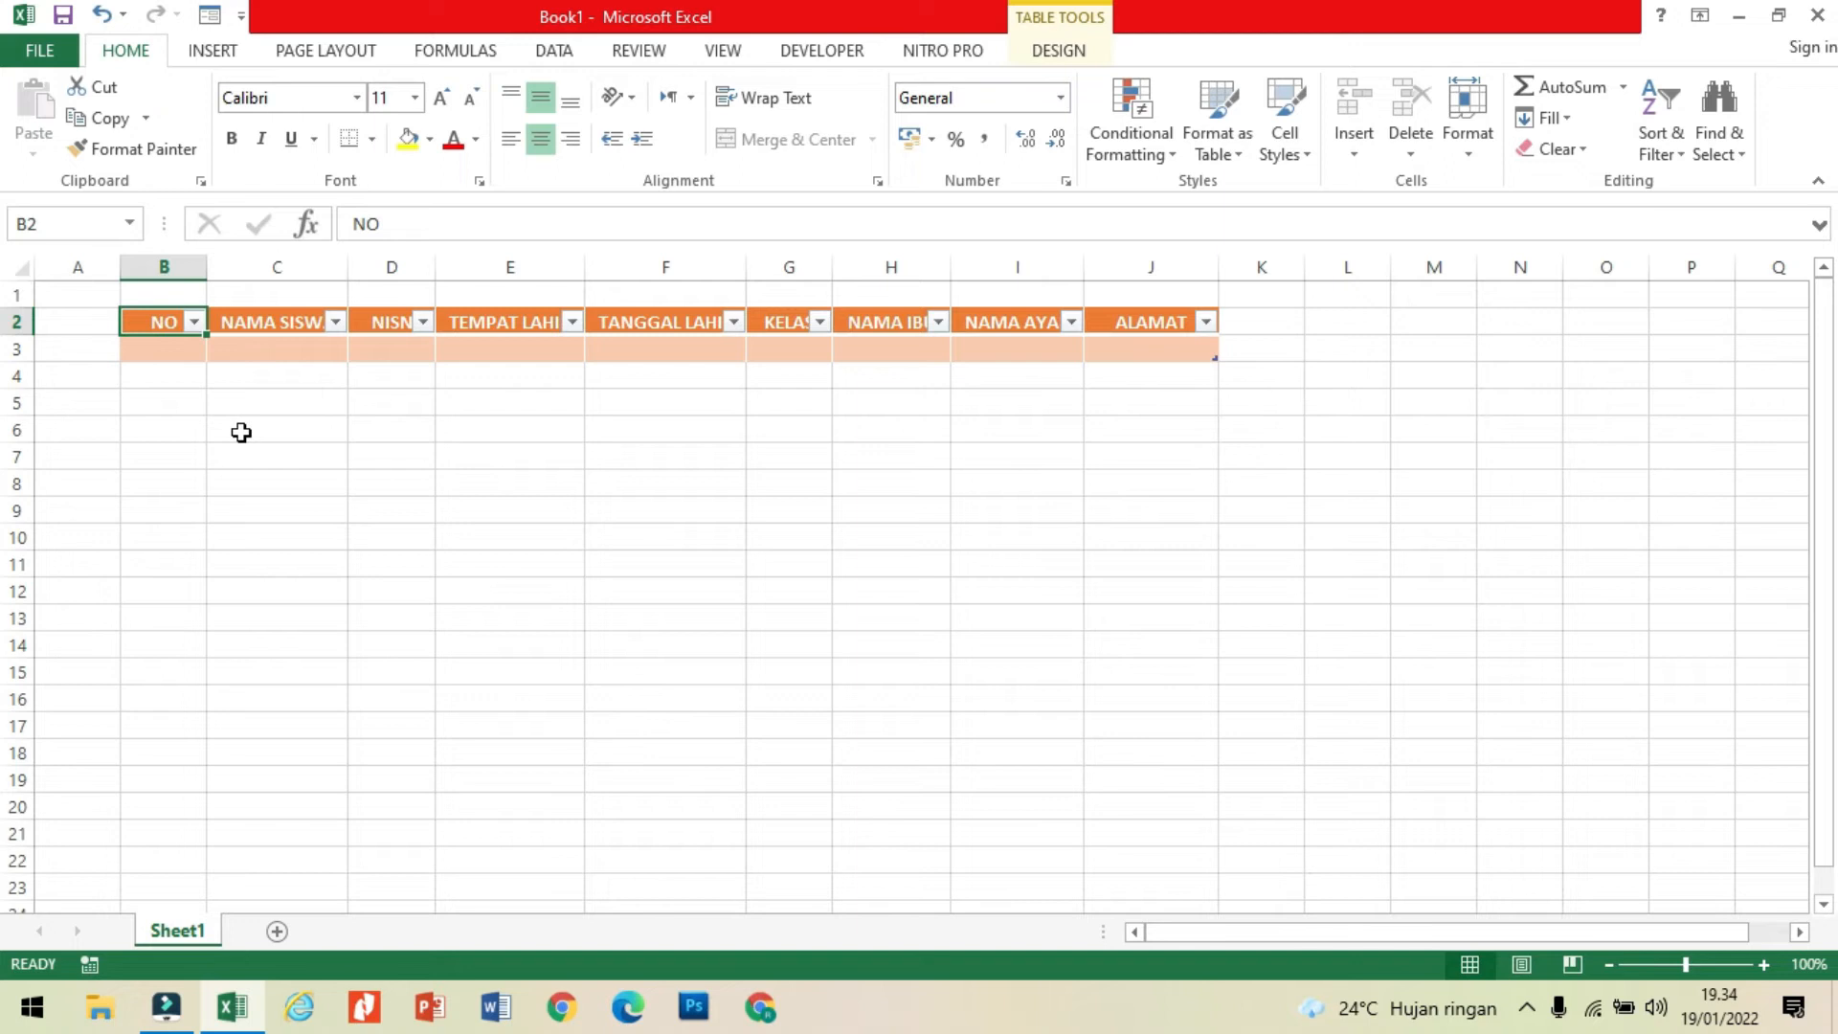
Step: Open the data form for the table and enter NO 1, the first student's name and the NISN
click(209, 17)
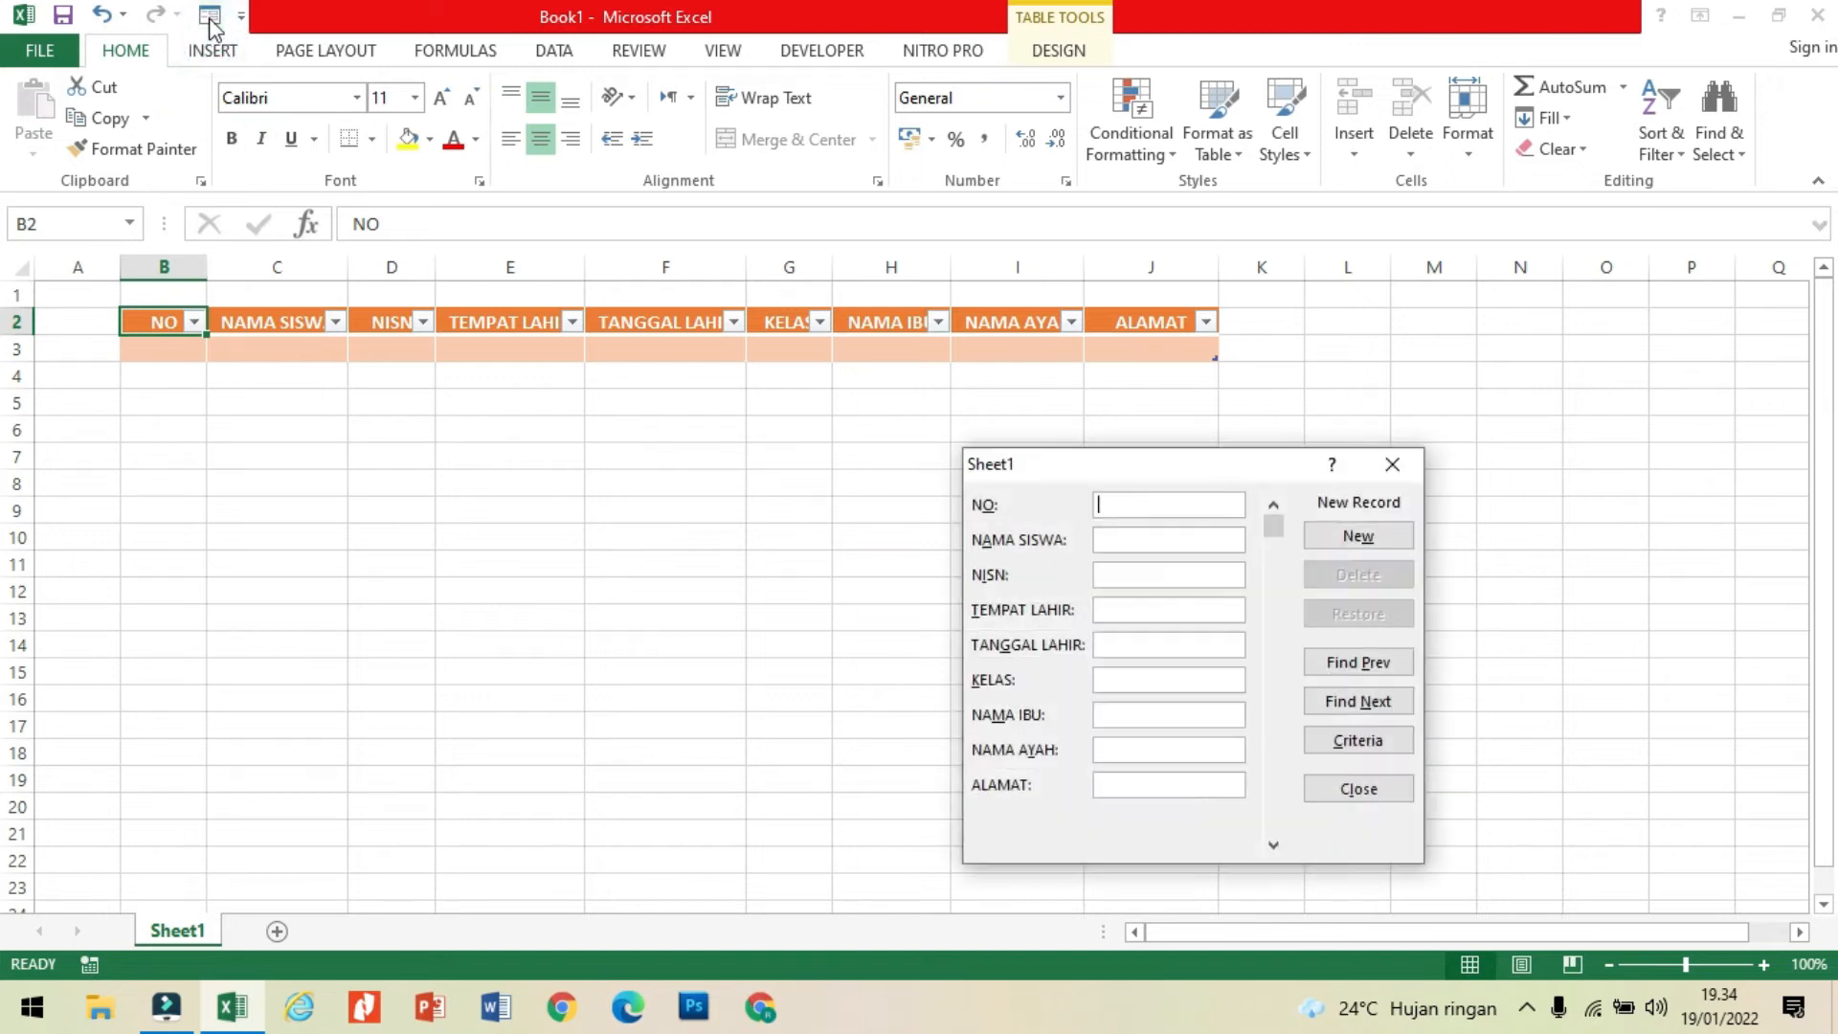
click(1153, 504)
text(1)
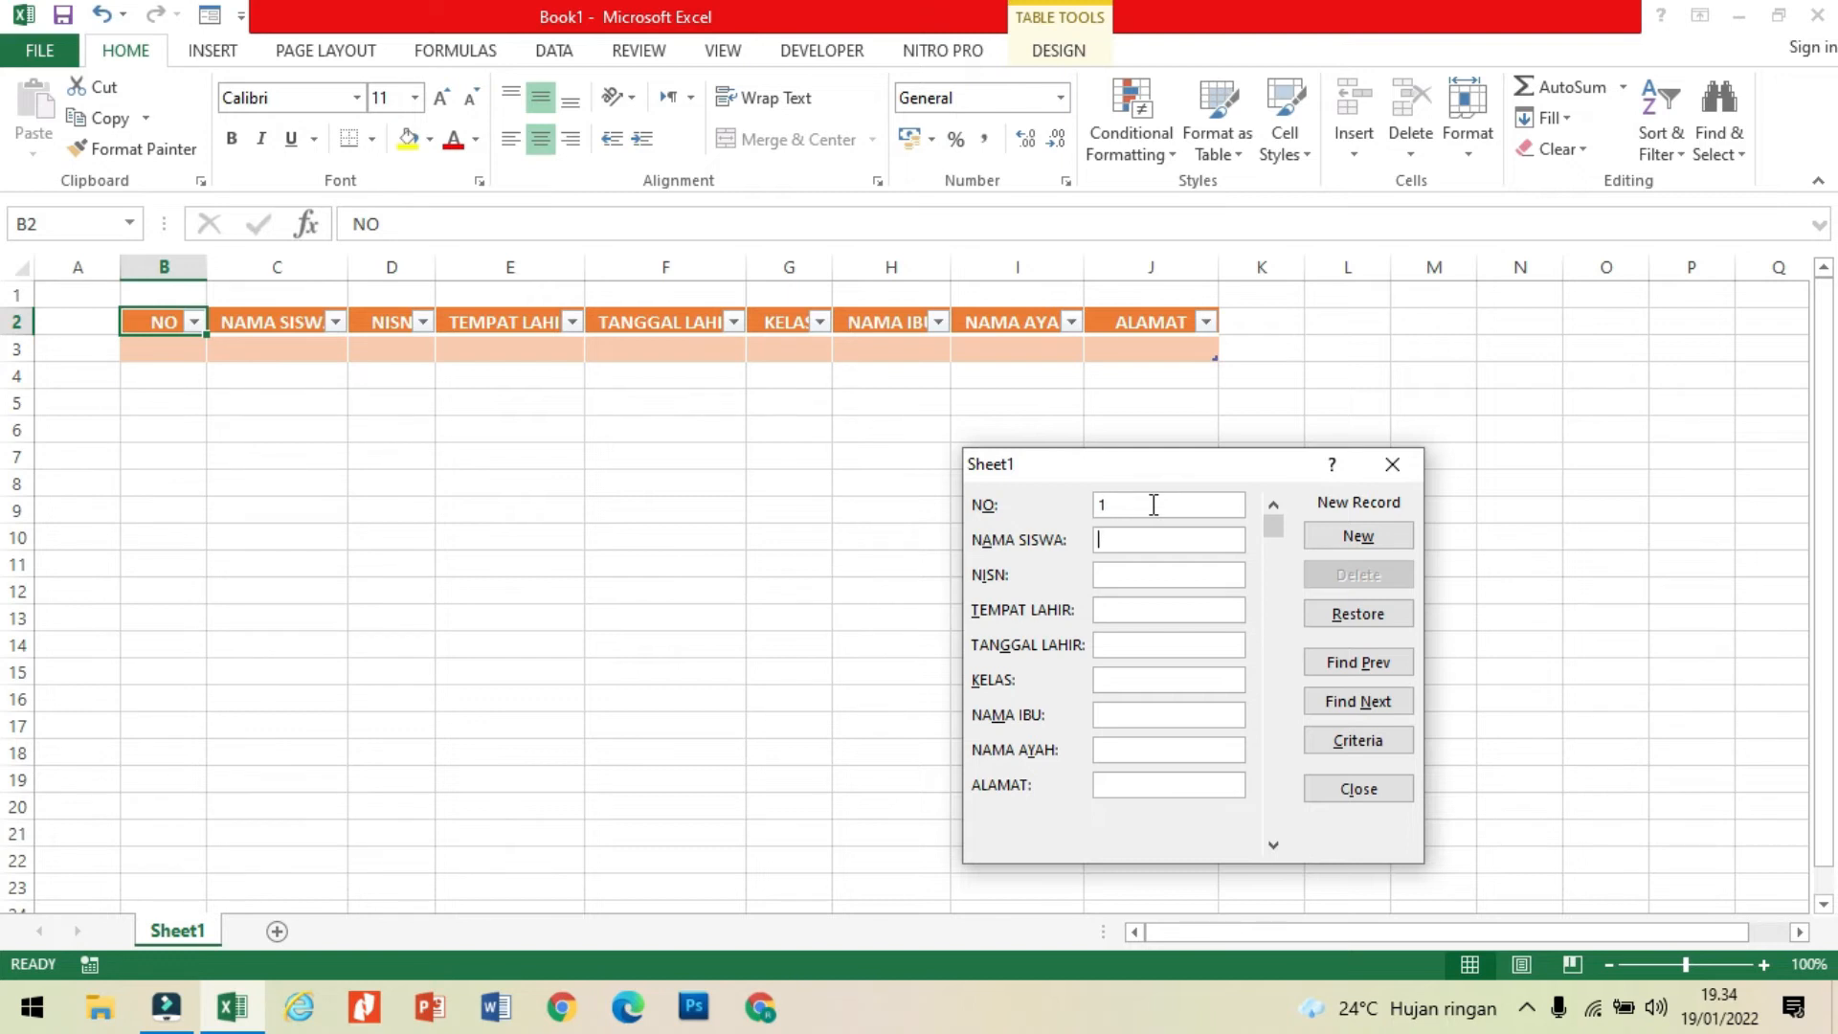
key(Tab)
text(SANTI)
key(Tab)
text(12)
Step: Enter BANDUNG as the first student's TEMPAT LAHIR and fill in the date of birth
key(Tab)
text(BAND)
text(UN)
key(BackSpace)
text(NG12/)
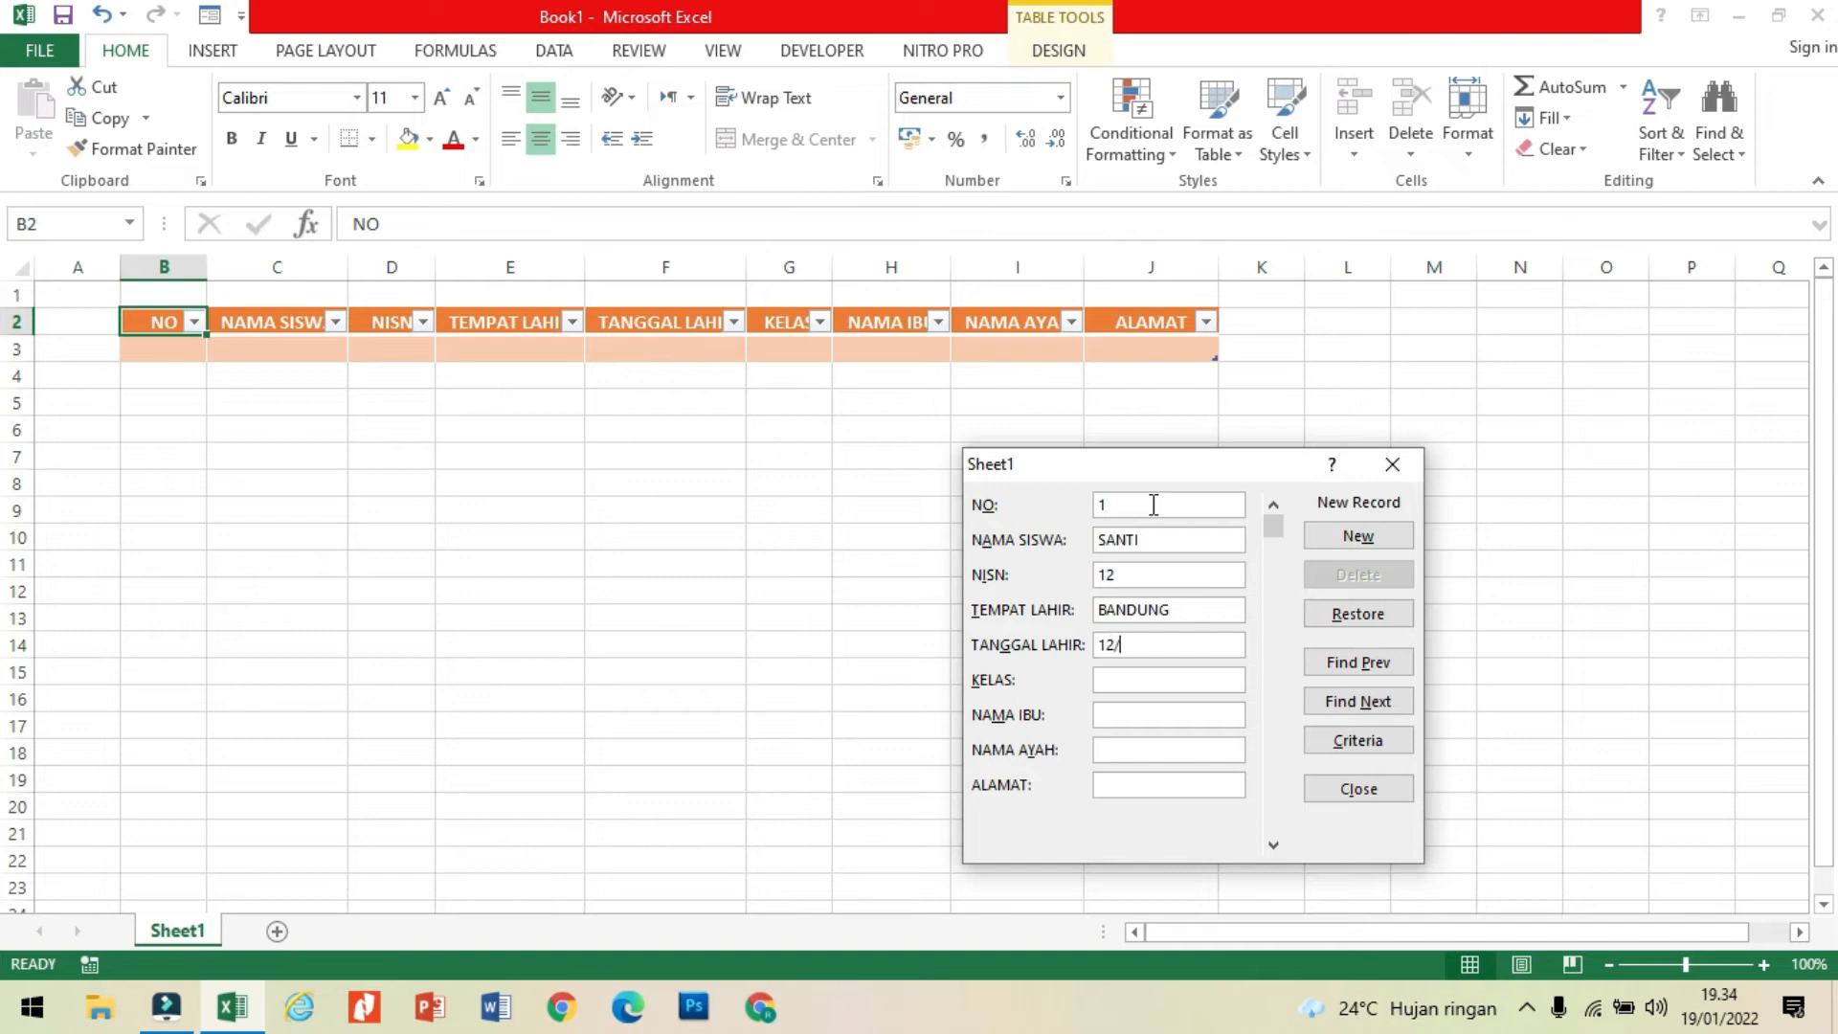
text(10/202)
key(BackSpace)
text(02)
Step: Enter KELAS 4, both parents' names and the address for the first student, and add the record
key(Tab)
text(4)
text(AISA)
text(H)
key(Tab)
text(UDIN)
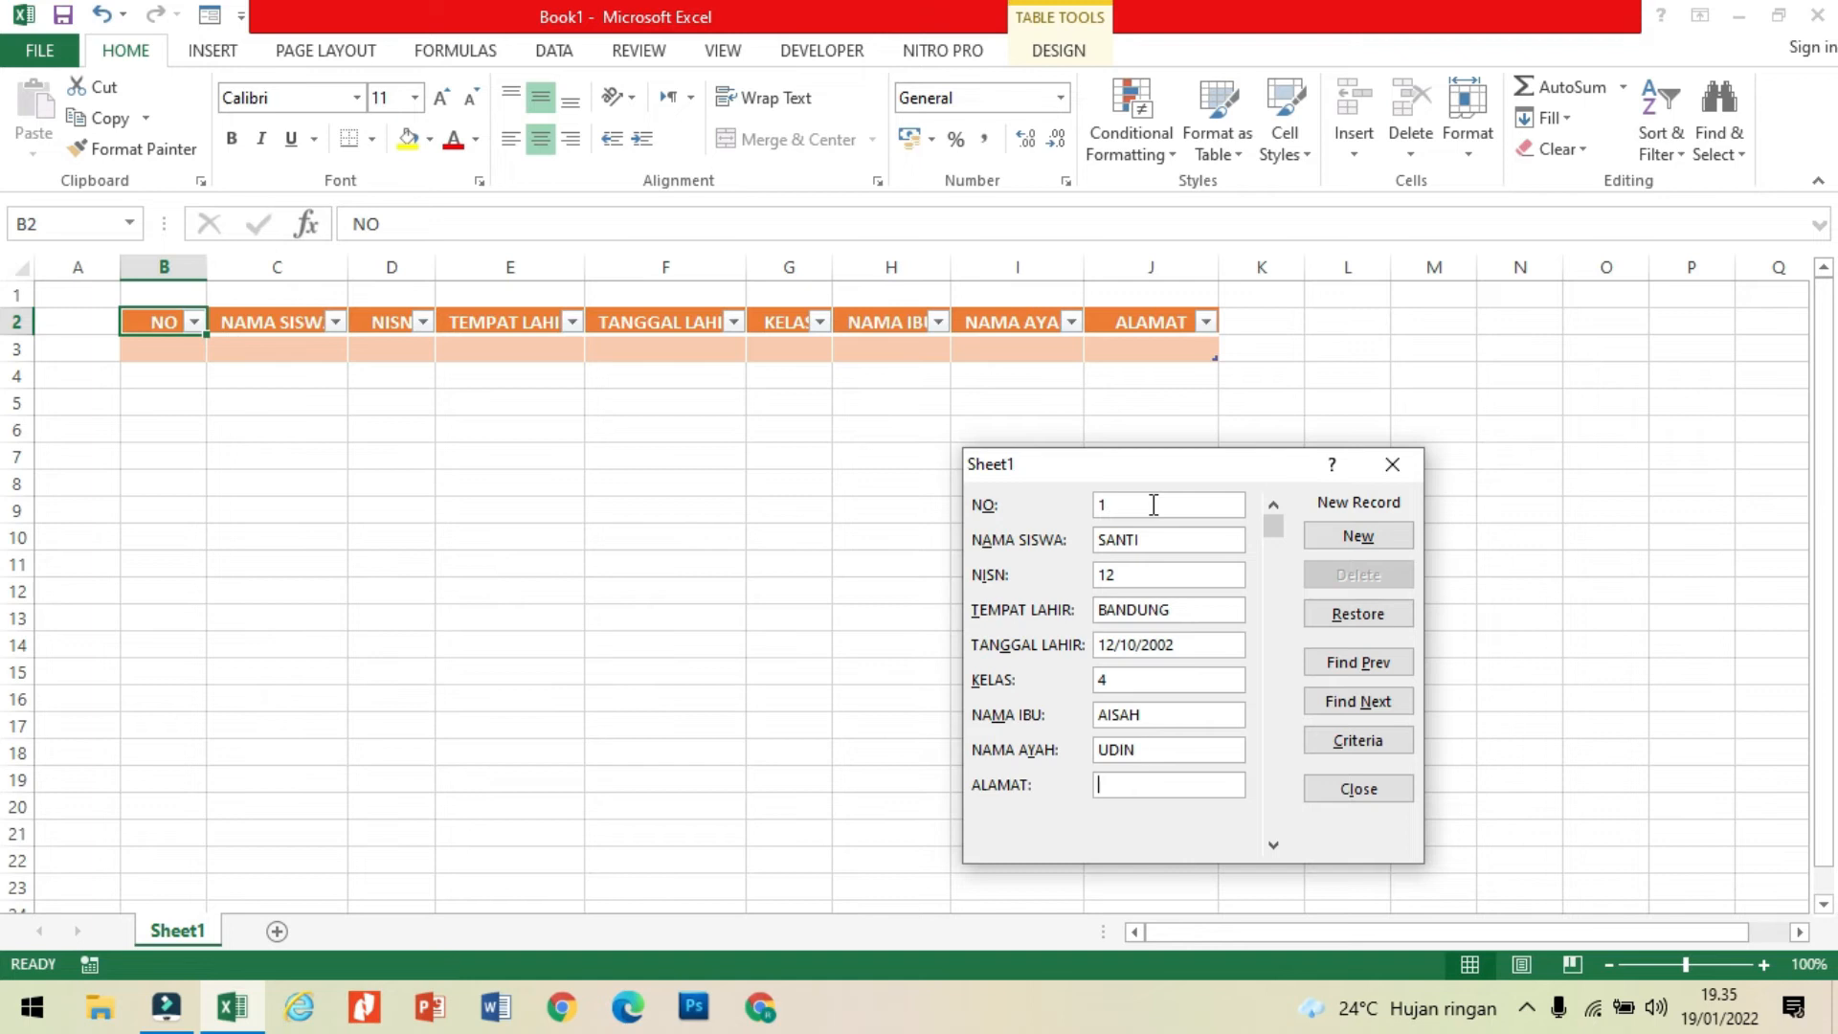
key(Tab)
text(JAKATRA)
key(Return)
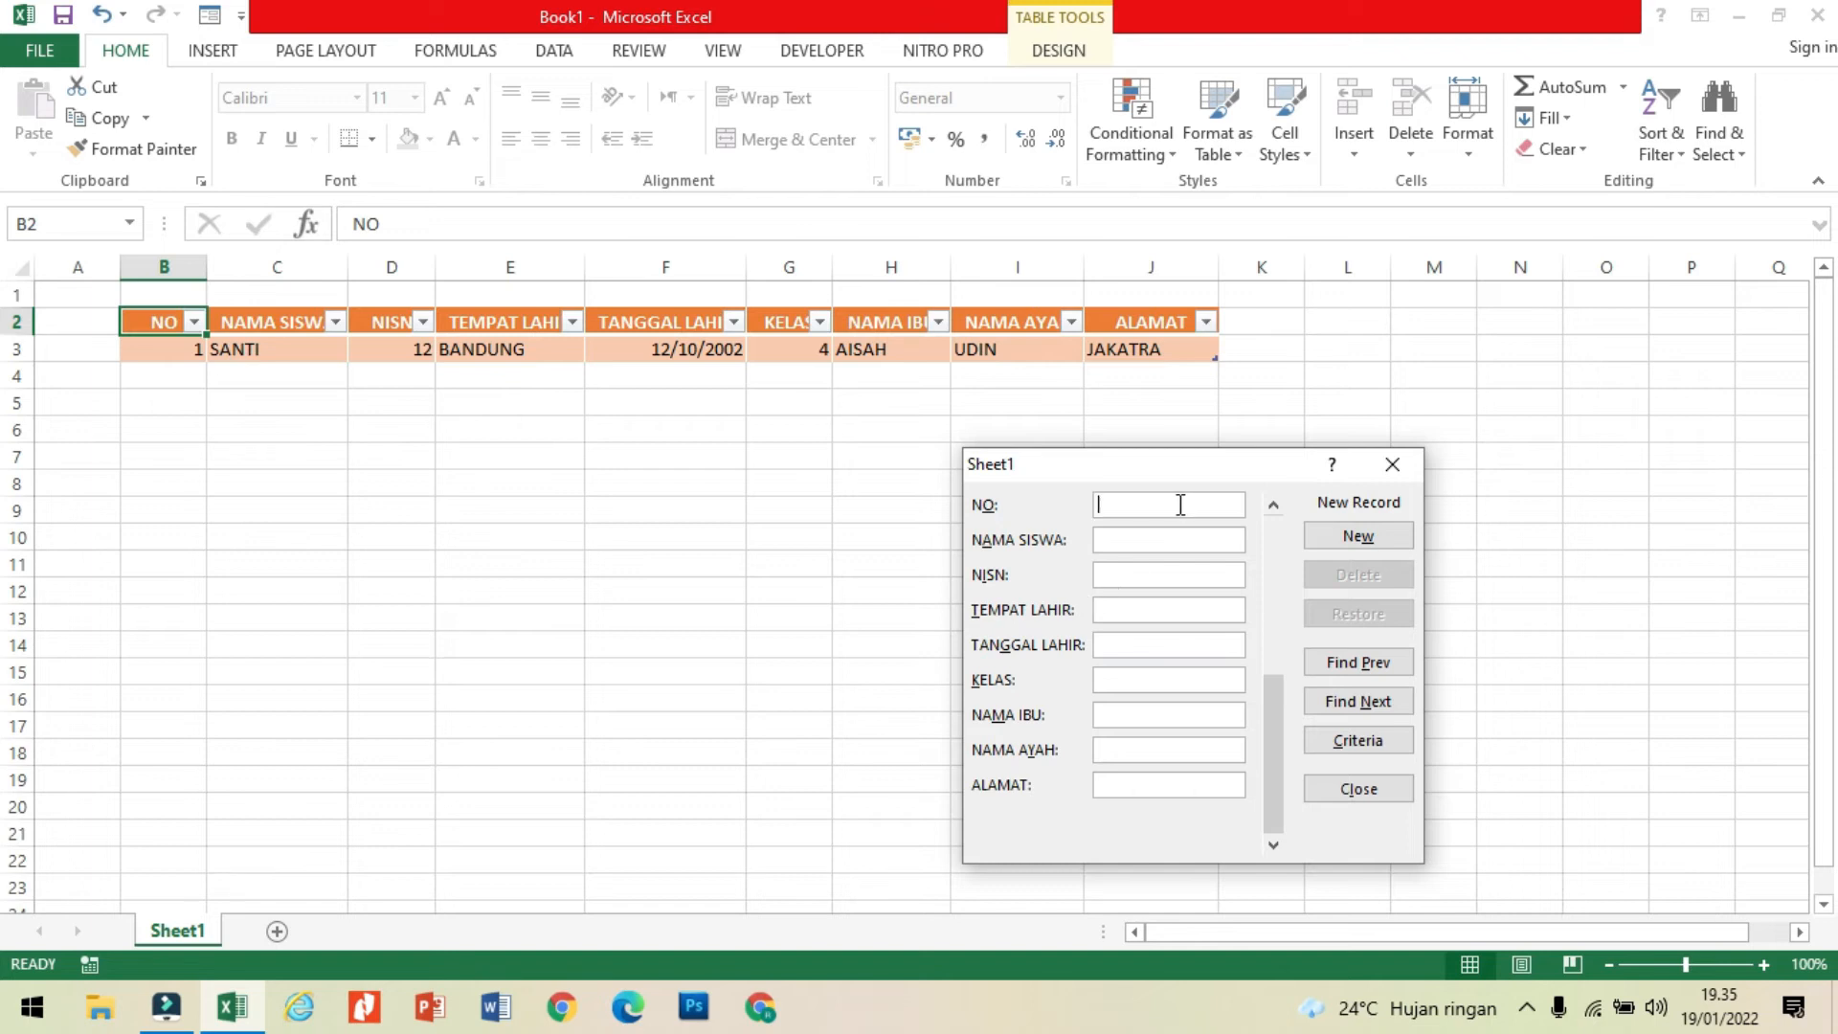
Step: Start the second record with NO 2, the student's name and the NISN
text(2)
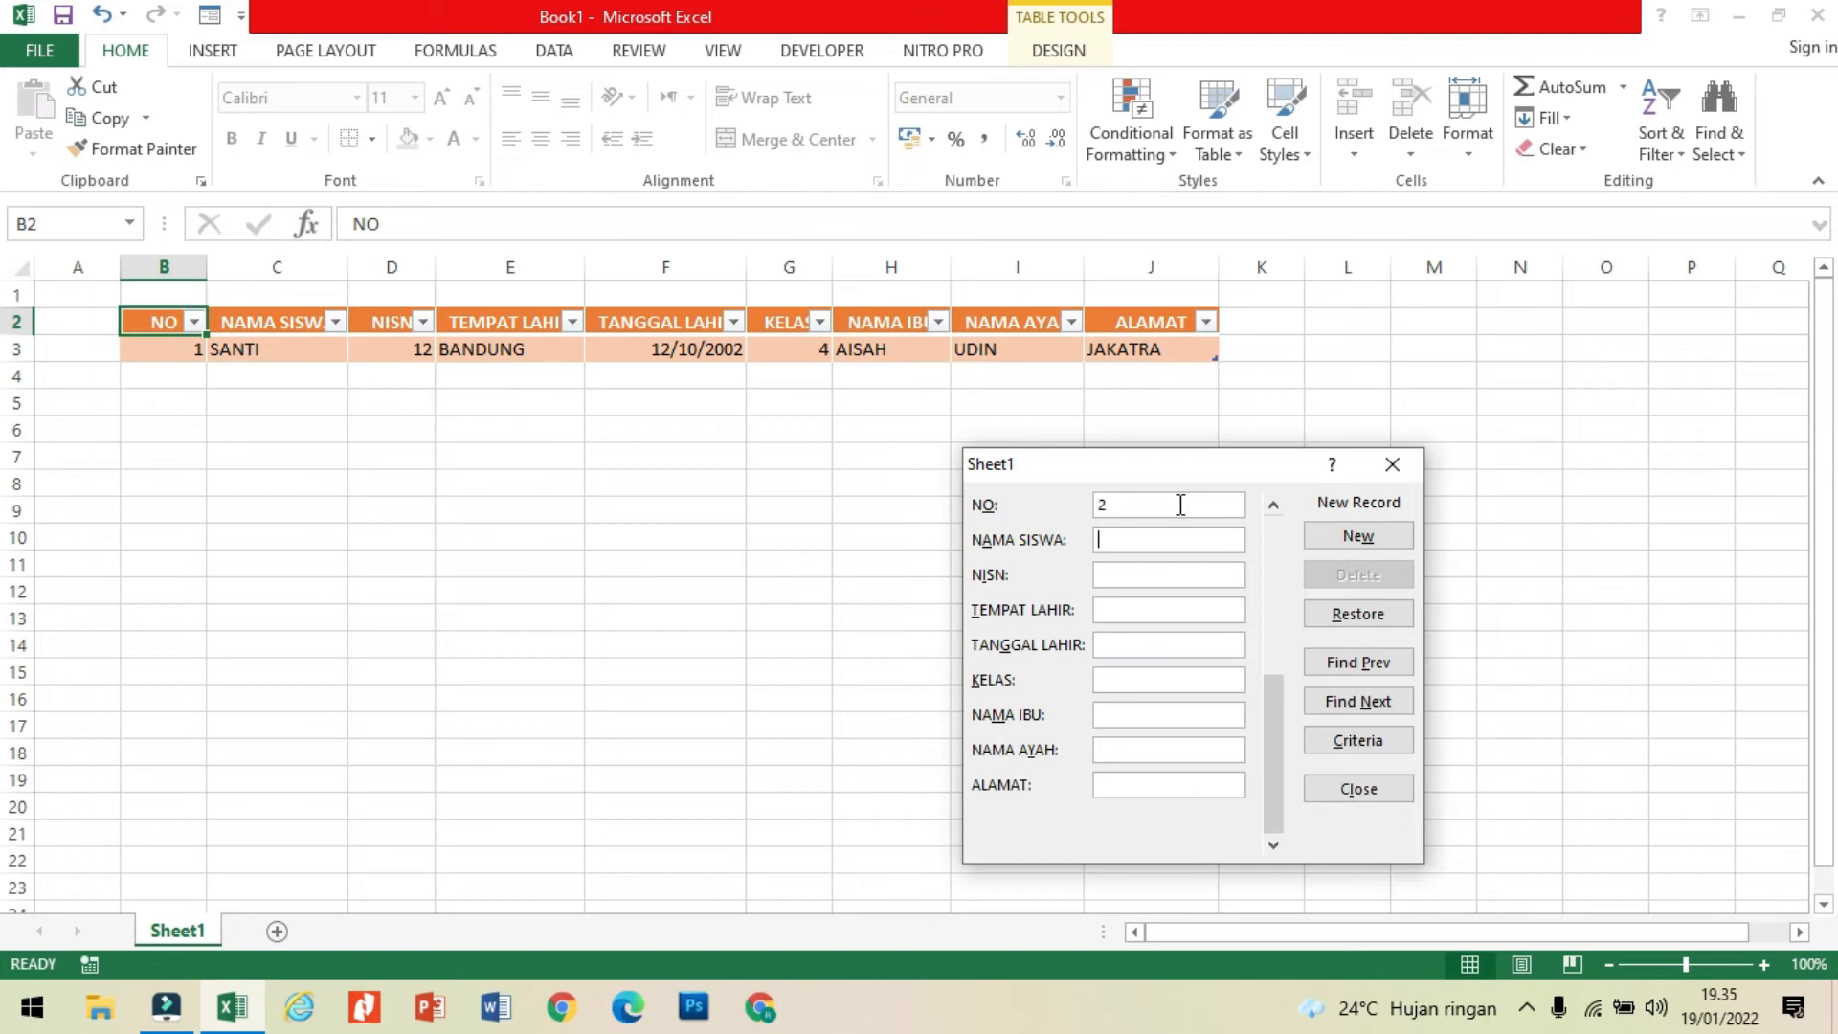
text(NAILA)
key(Tab)
text(13)
text(CIAM)
text(IS)
Step: Enter CIAMIS as the second student's TEMPAT LAHIR and fill in the date of birth
key(Tab)
text(13)
text(02/2003)
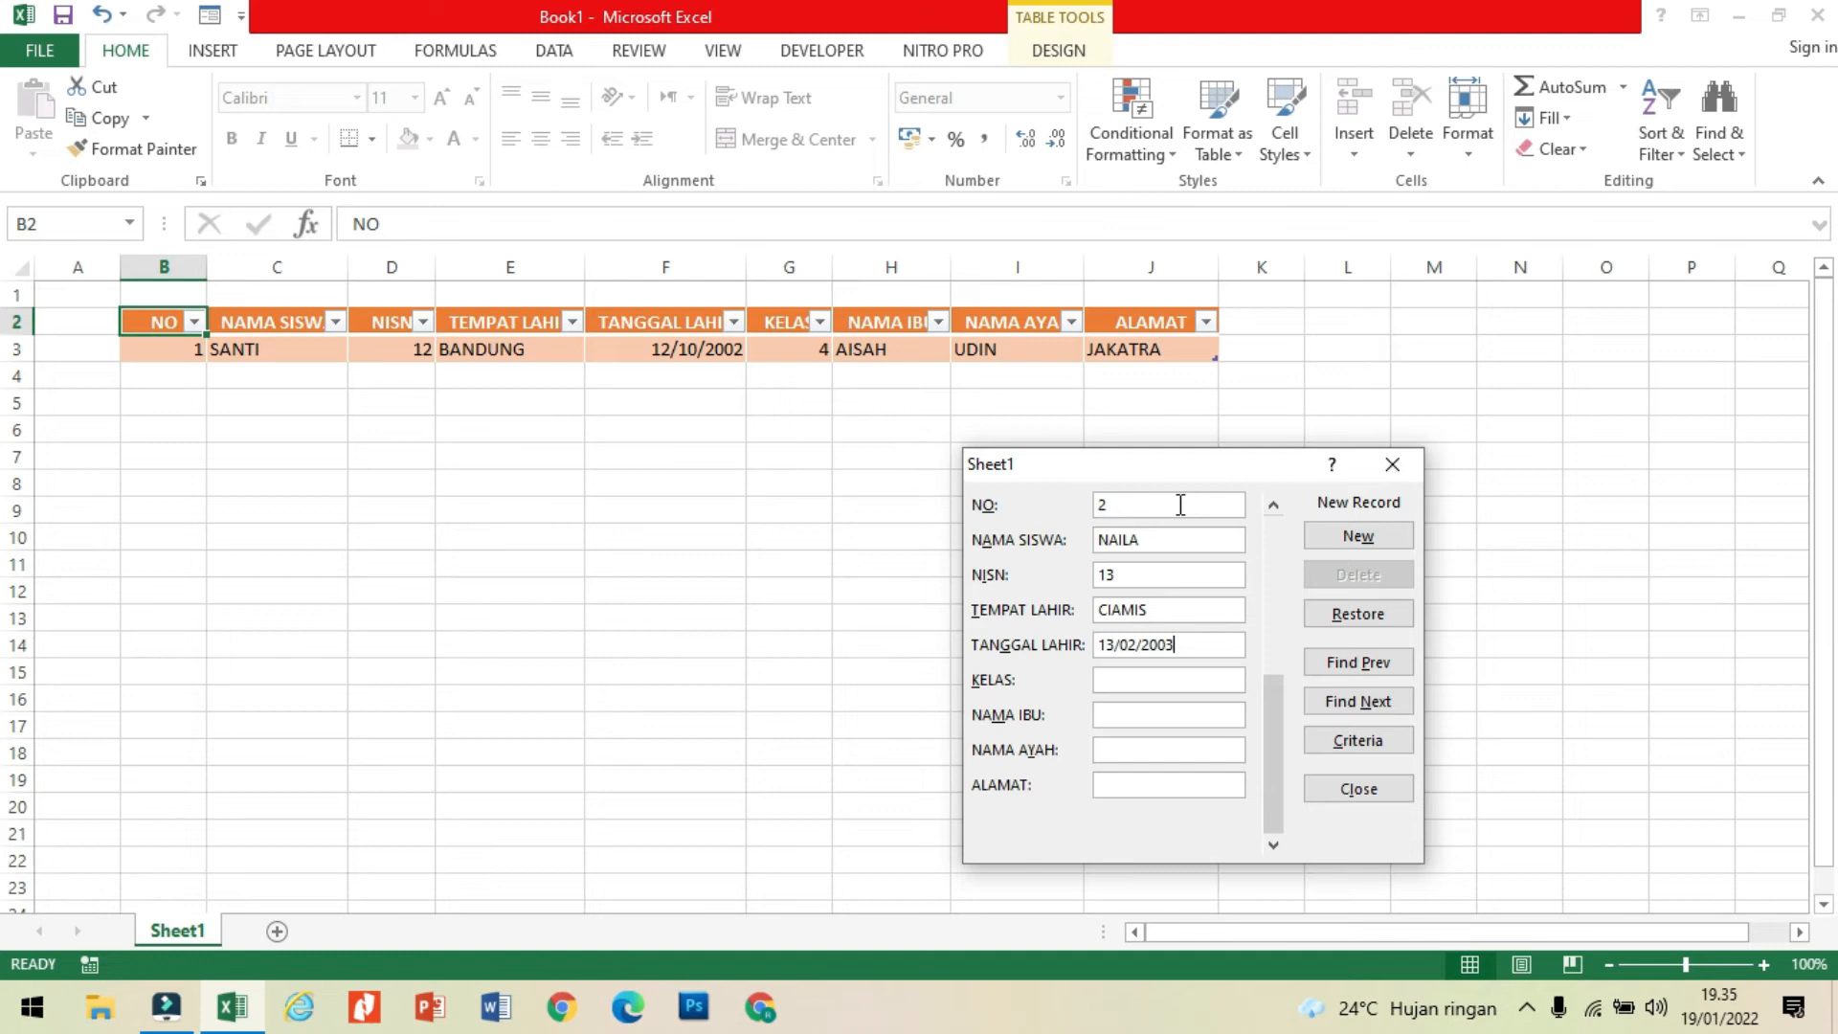
Step: Enter KELAS 4 and the mother's and father's names for the second student
key(Tab)
text(4)
text(SITI)
text(MAMA)
text(T)
text(JAKRT)
text(SA)
Step: Fill in the second student's address and add the record to the table
key(BackSpace)
key(BackSpace)
key(BackSpace)
key(BackSpace)
text(ARTA)
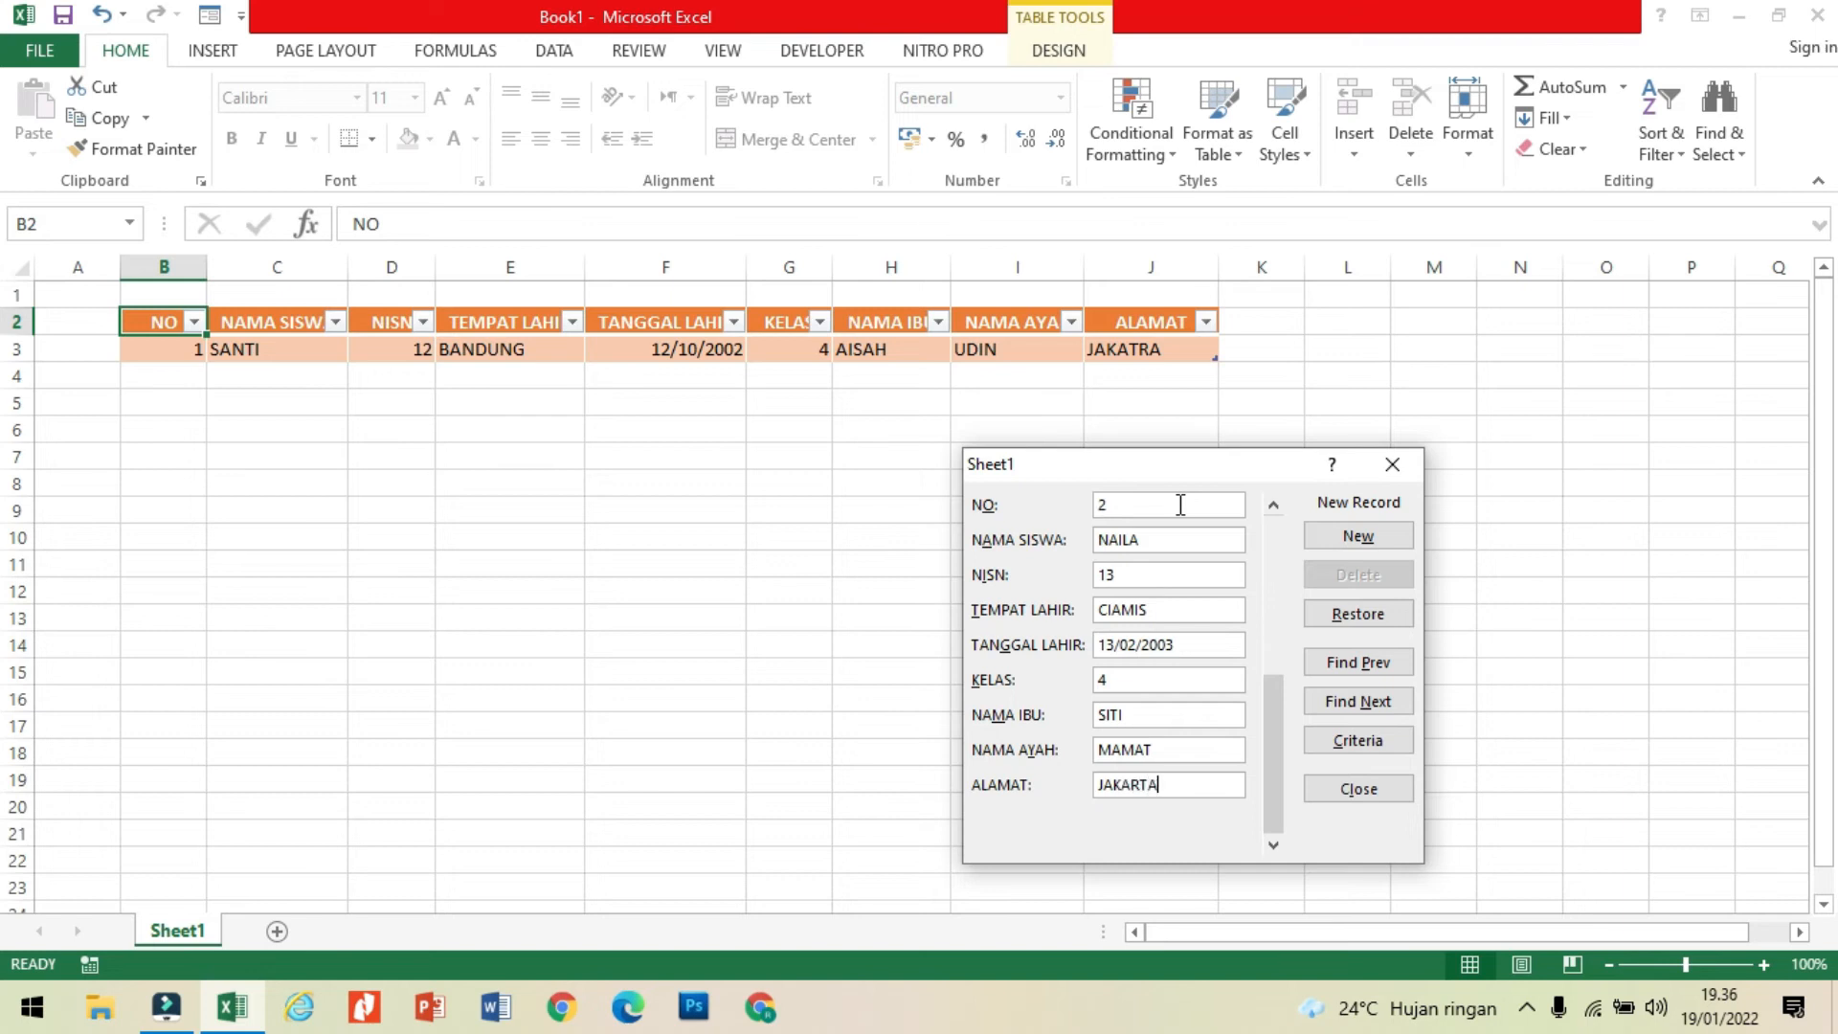
key(Return)
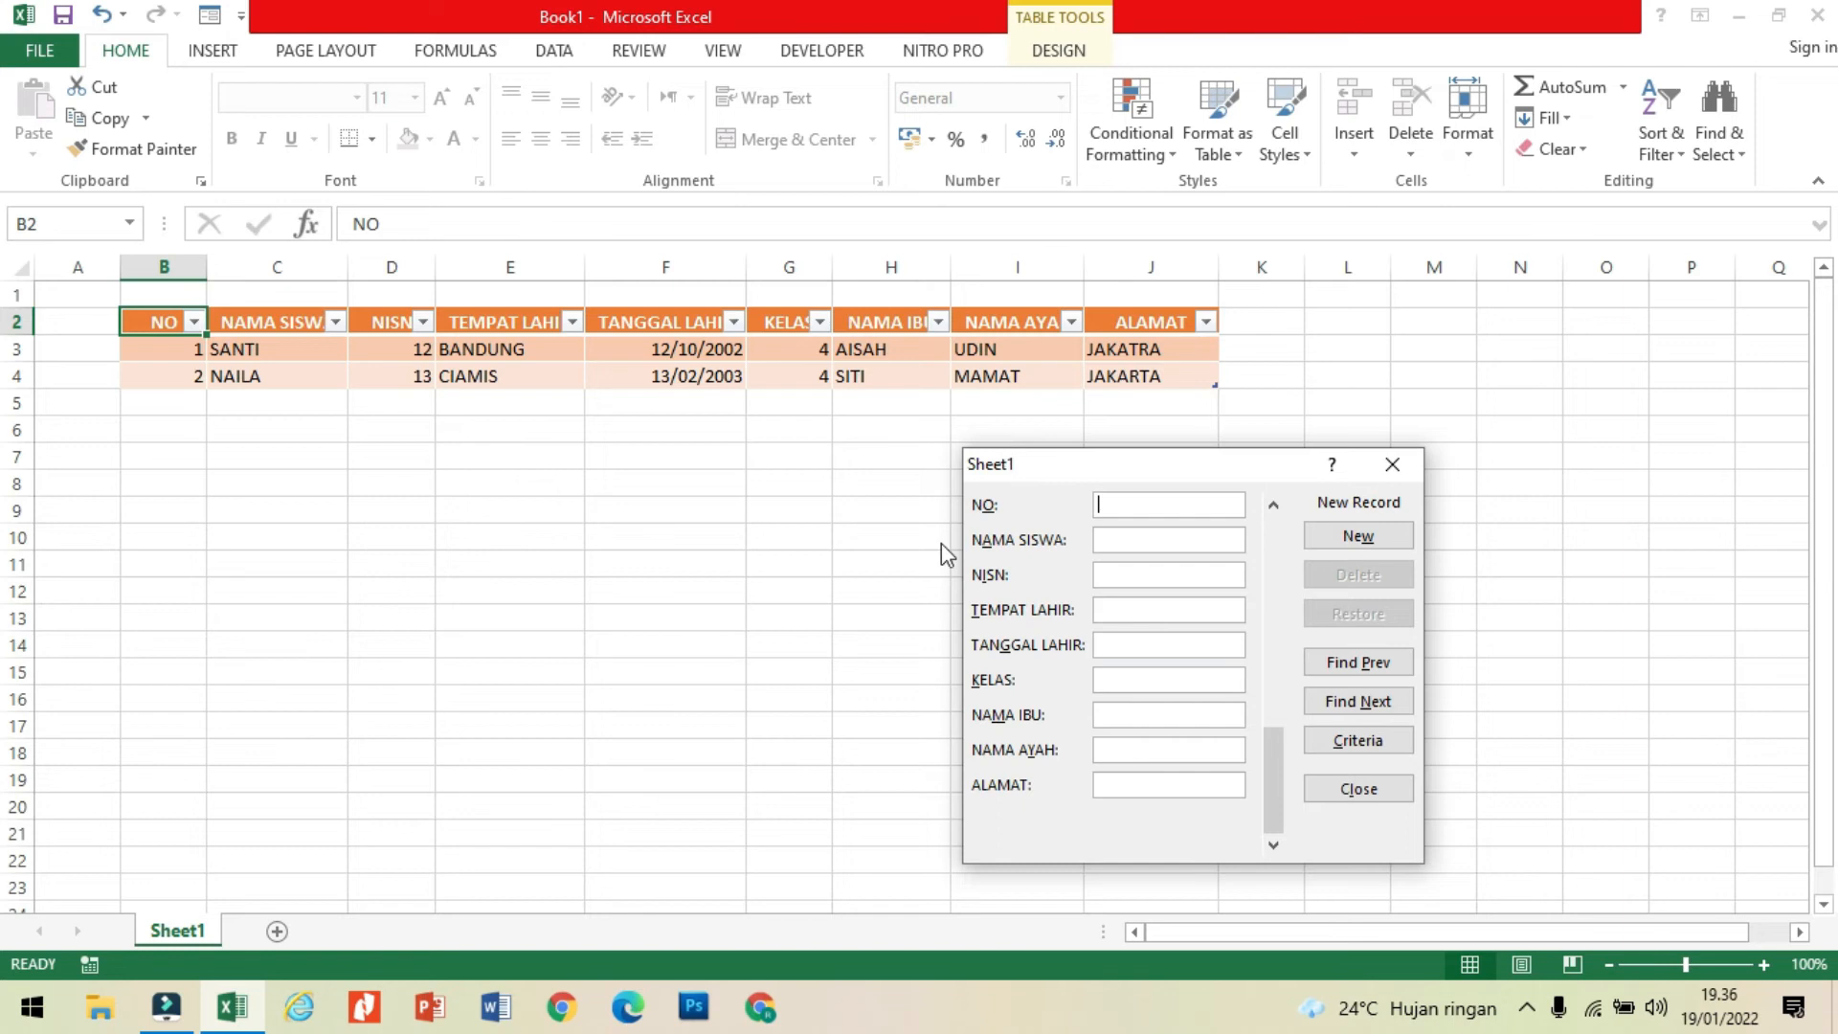
Step: Start the third record with NO 3, the student's name and the NISN
click(1106, 506)
text(3)
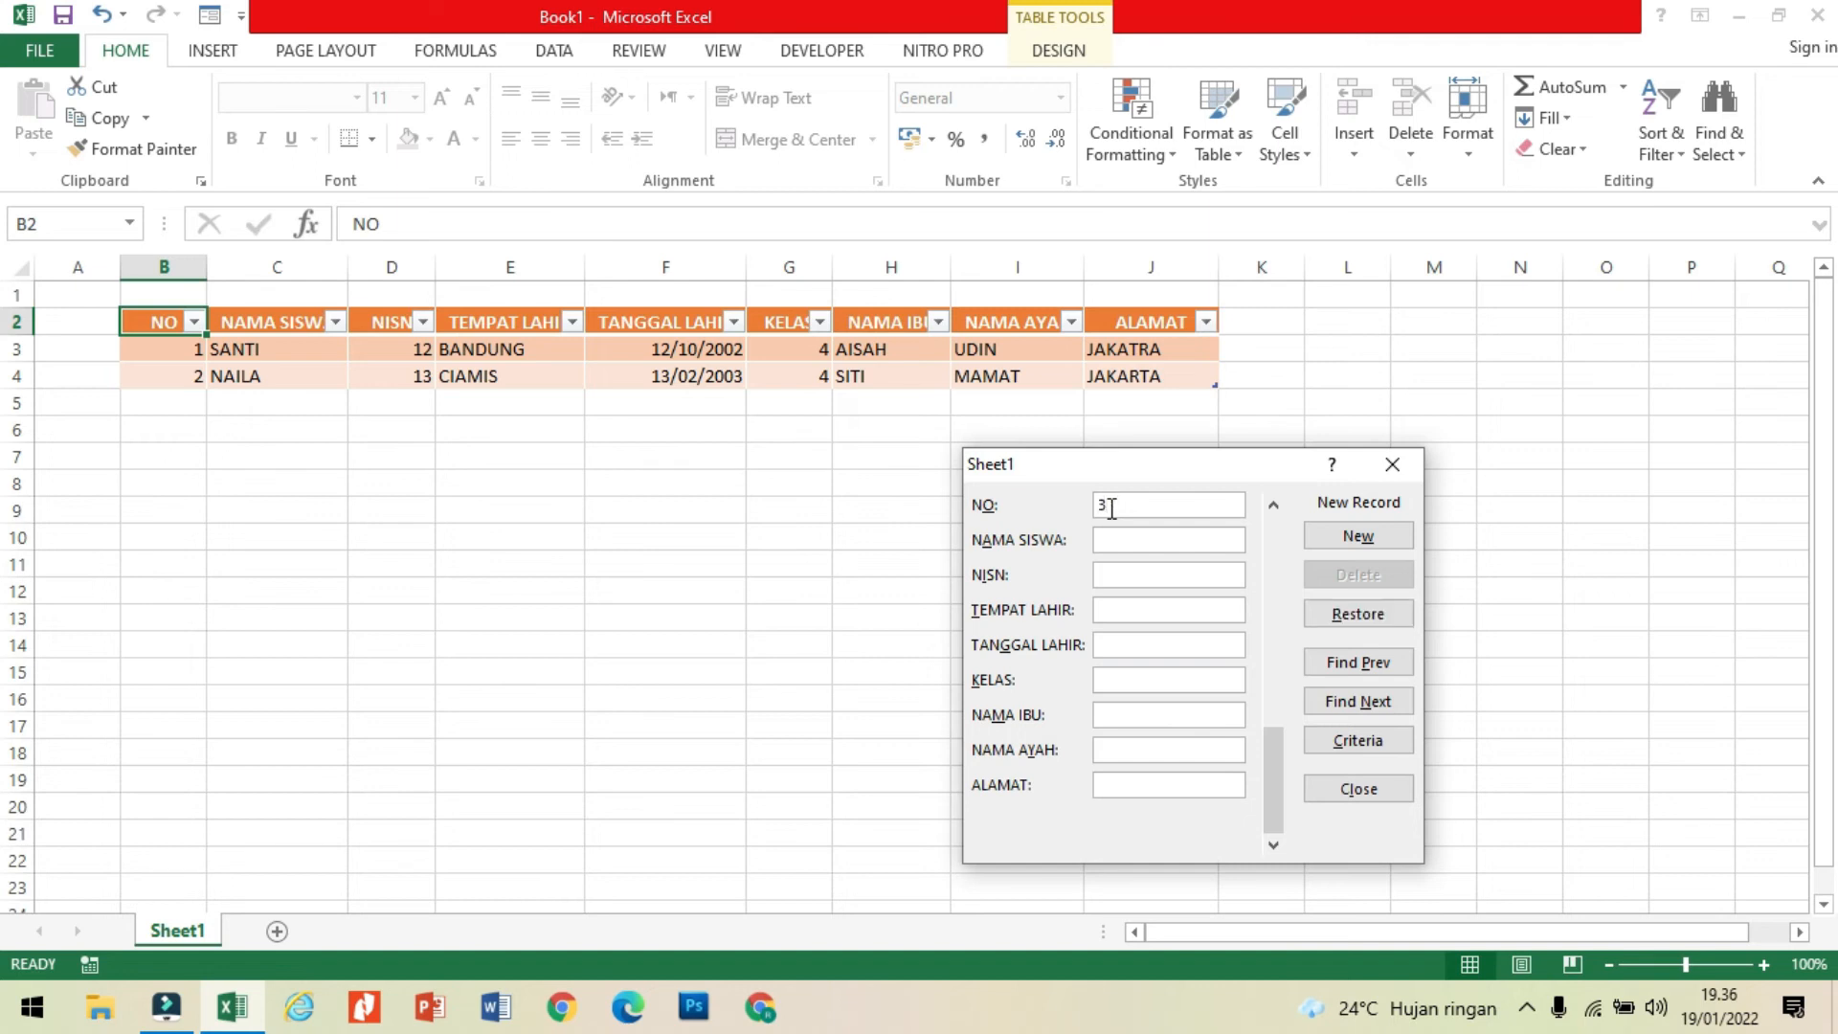
click(1110, 536)
click(1110, 536)
text(DADAN)
text(14)
text(MEDAN)
Step: Enter MEDAN as the third student's TEMPAT LAHIR and fill in the date of birth
key(Tab)
text(14/)
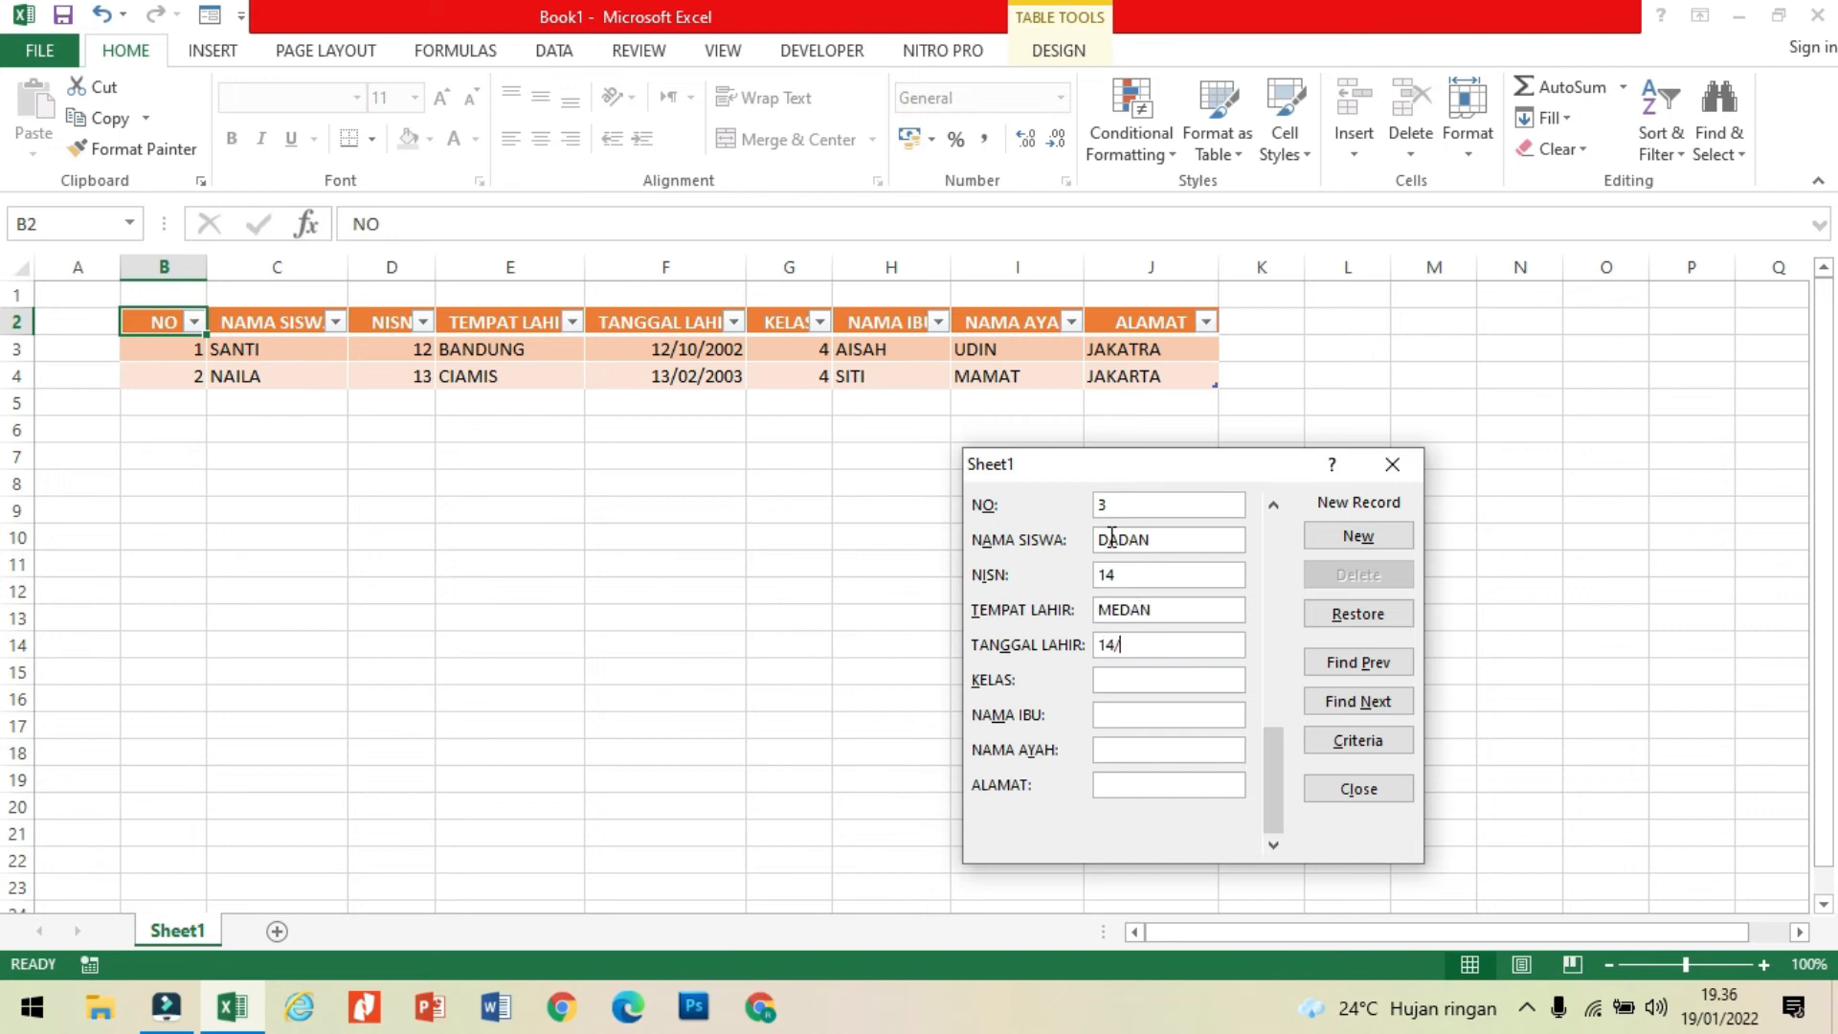
text(04/2004)
key(Tab)
Step: Enter KELAS 4, both parents' names and the address for the third student, and add the record
text(4ROMLAHJAKA)
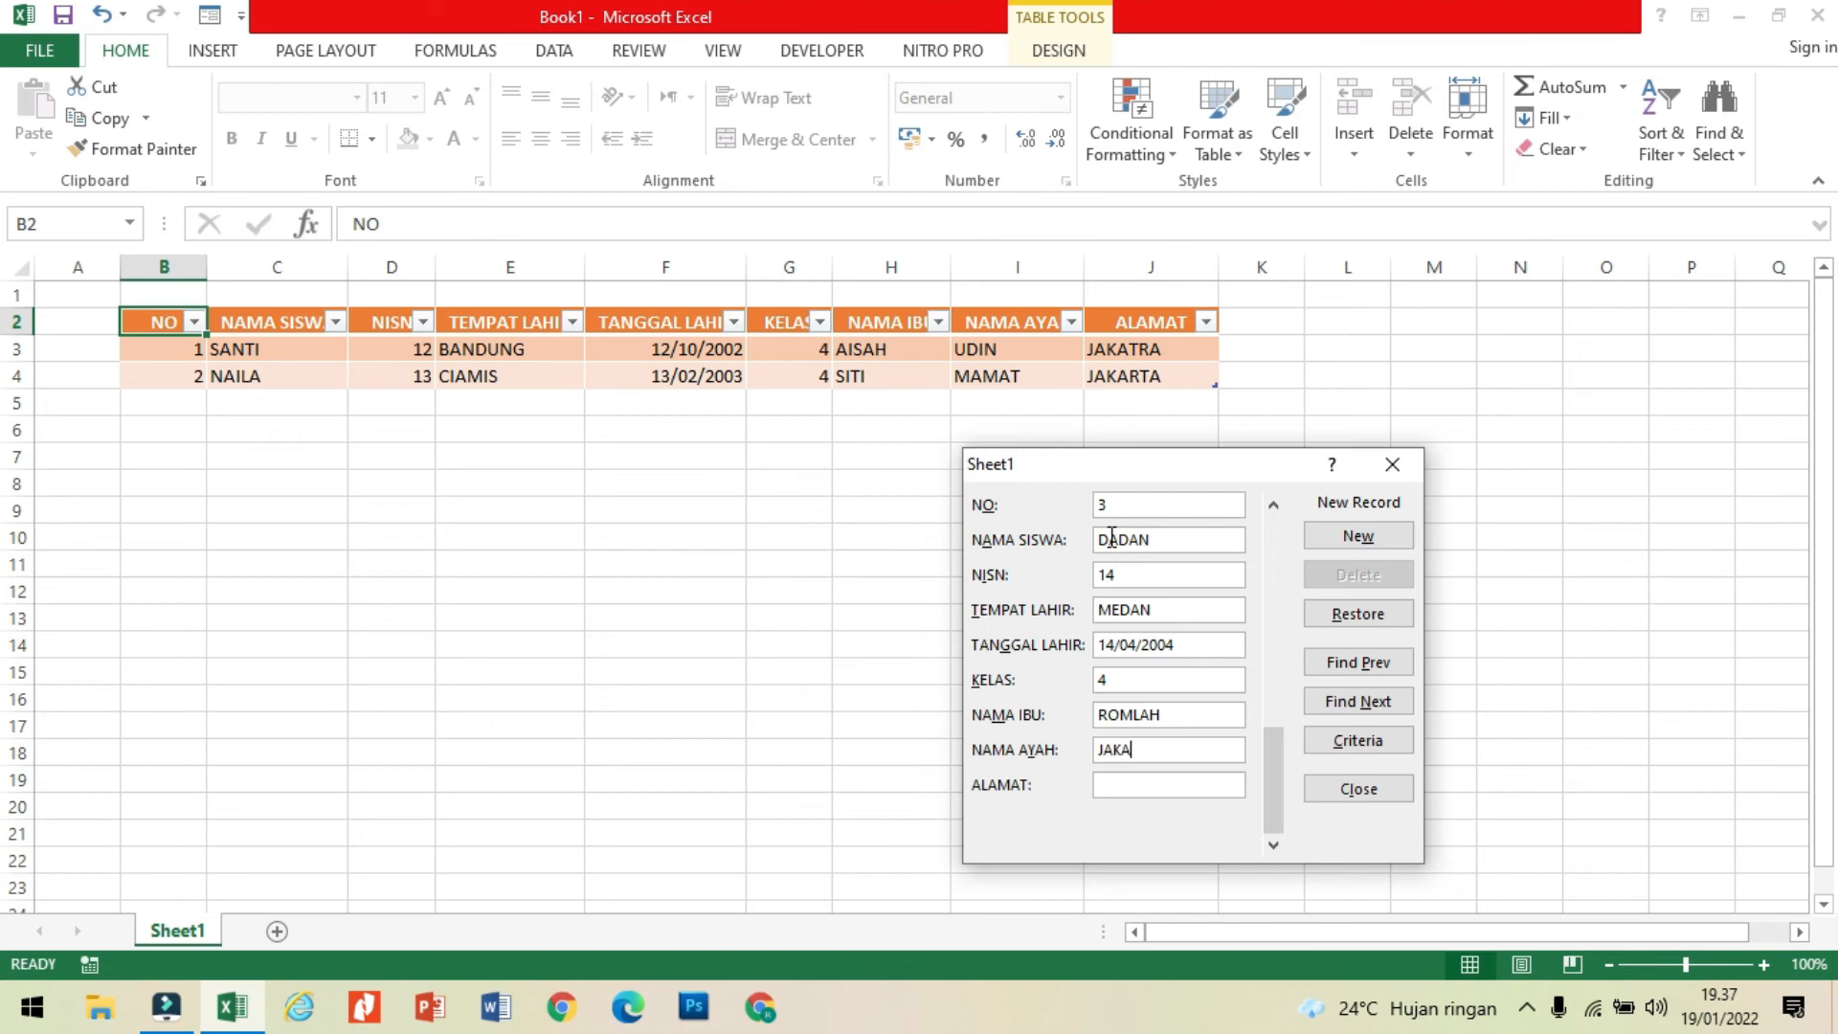
key(Tab)
text(JAKARTA)
key(Return)
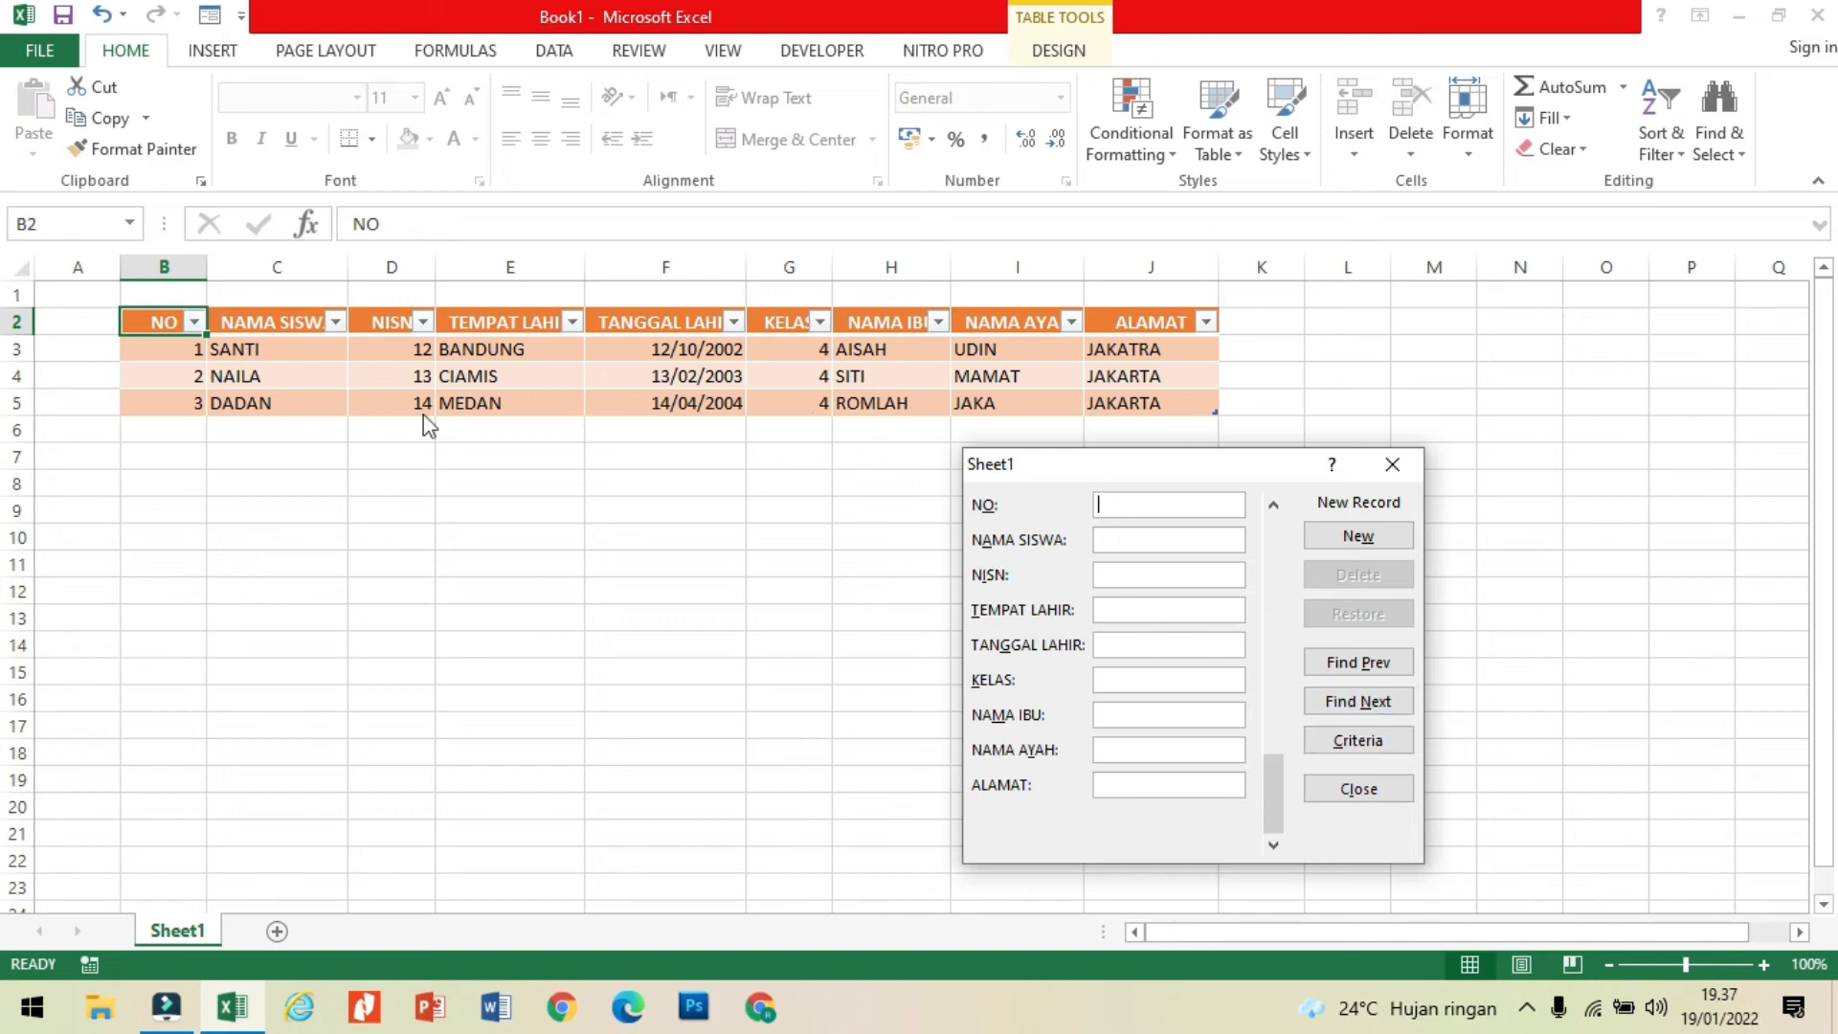
Step: Try to find the record with NO 1 through the data form's search criteria
click(1363, 742)
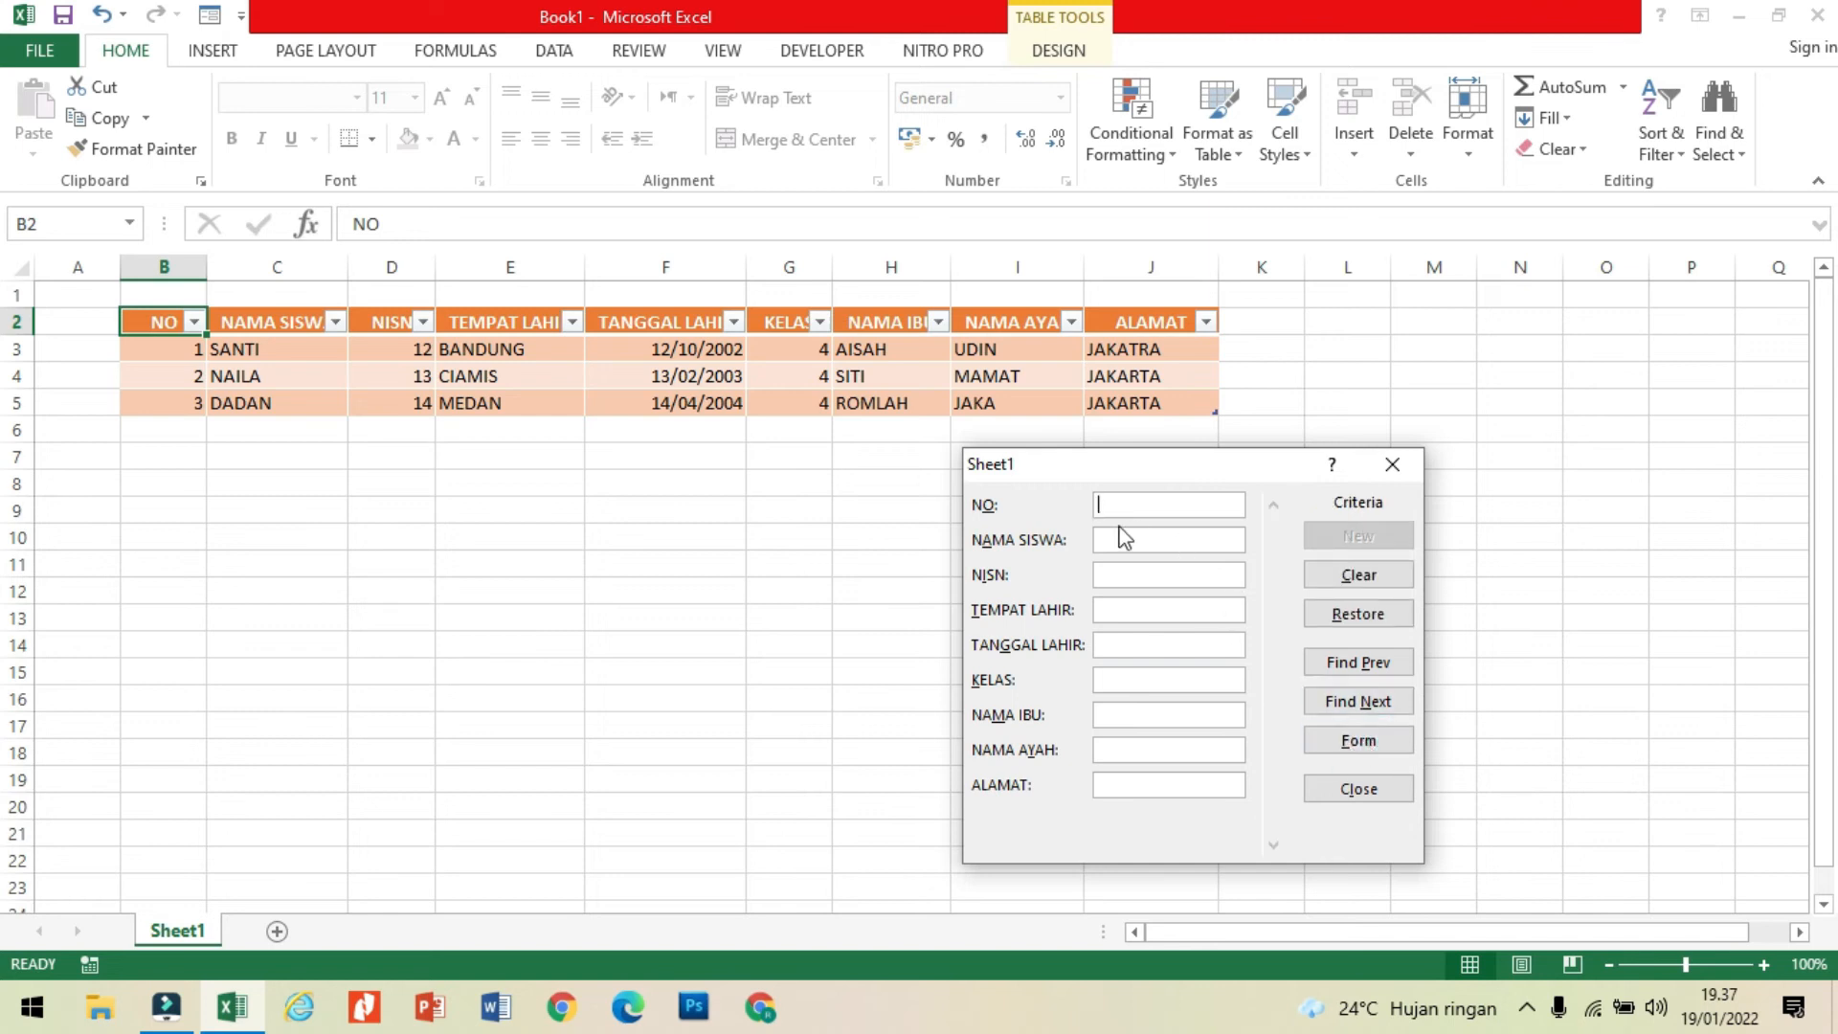
click(1148, 504)
text(1)
key(Return)
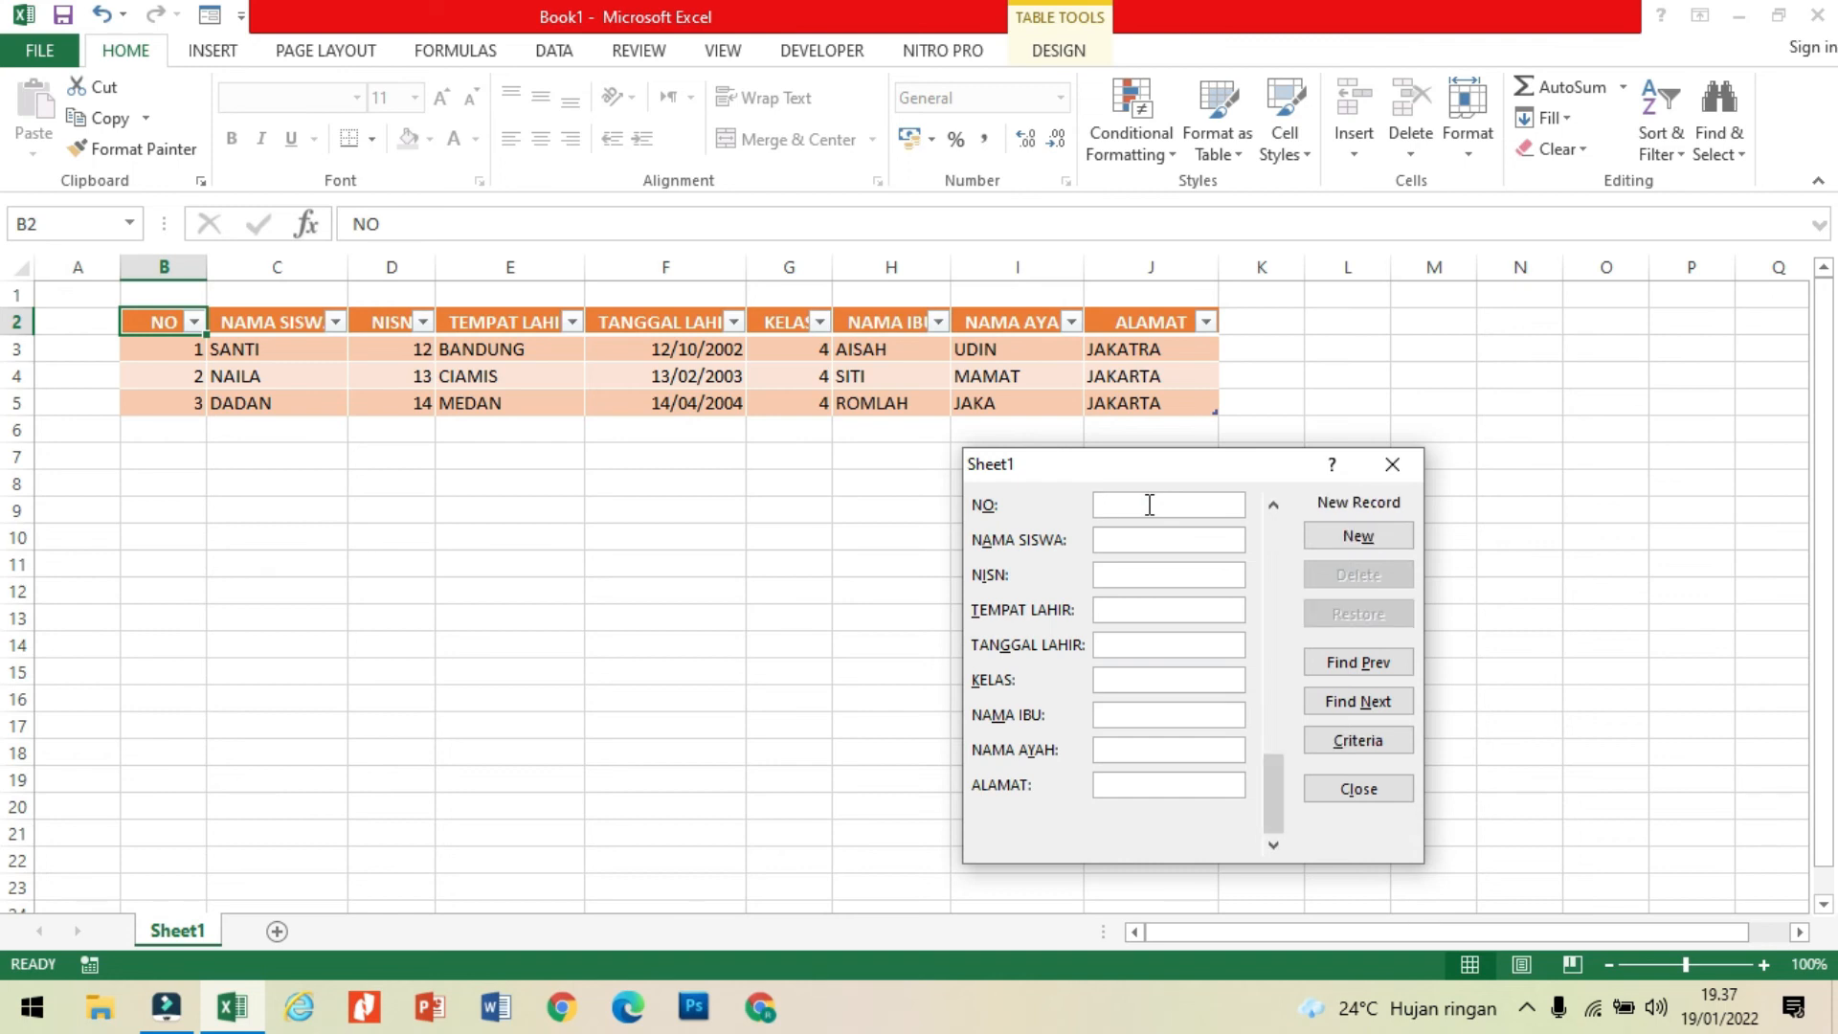
Step: Clear the NO criterion and find the second student's record using the student's name as NAMA SISWA criterion
click(1342, 745)
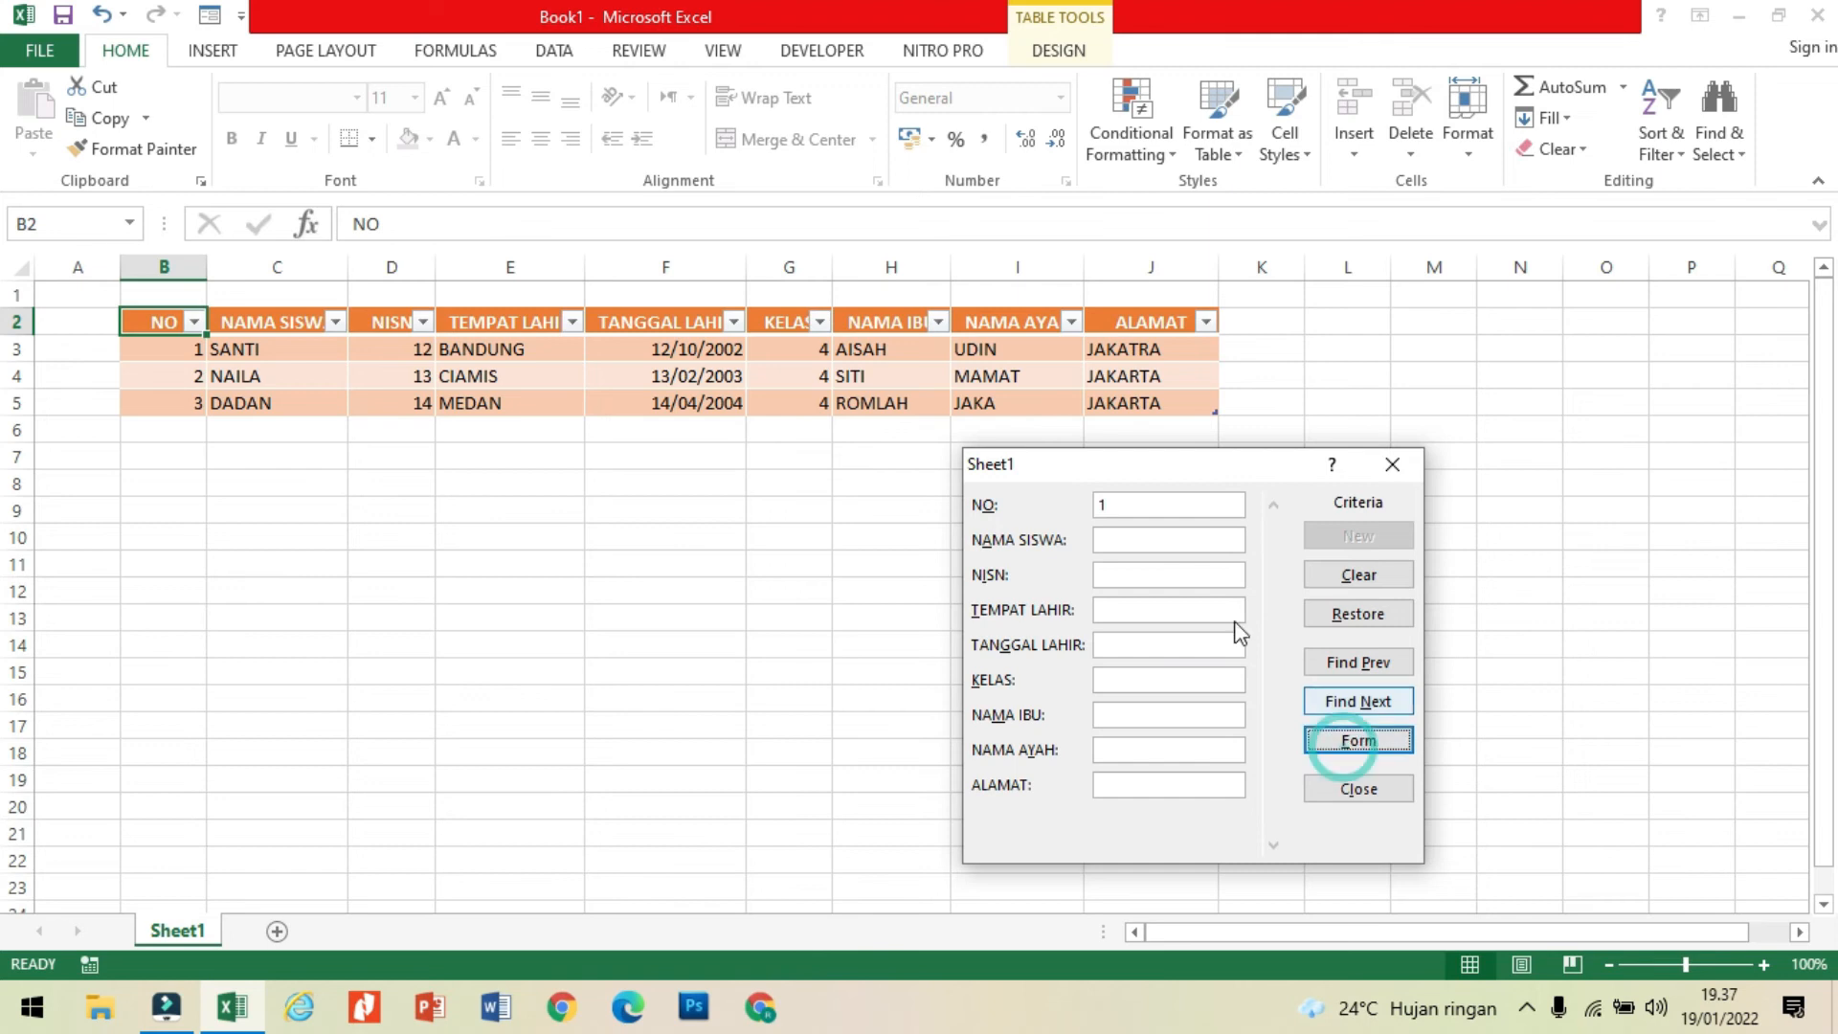
click(1173, 515)
click(1172, 514)
click(1151, 493)
click(1150, 508)
key(BackSpace)
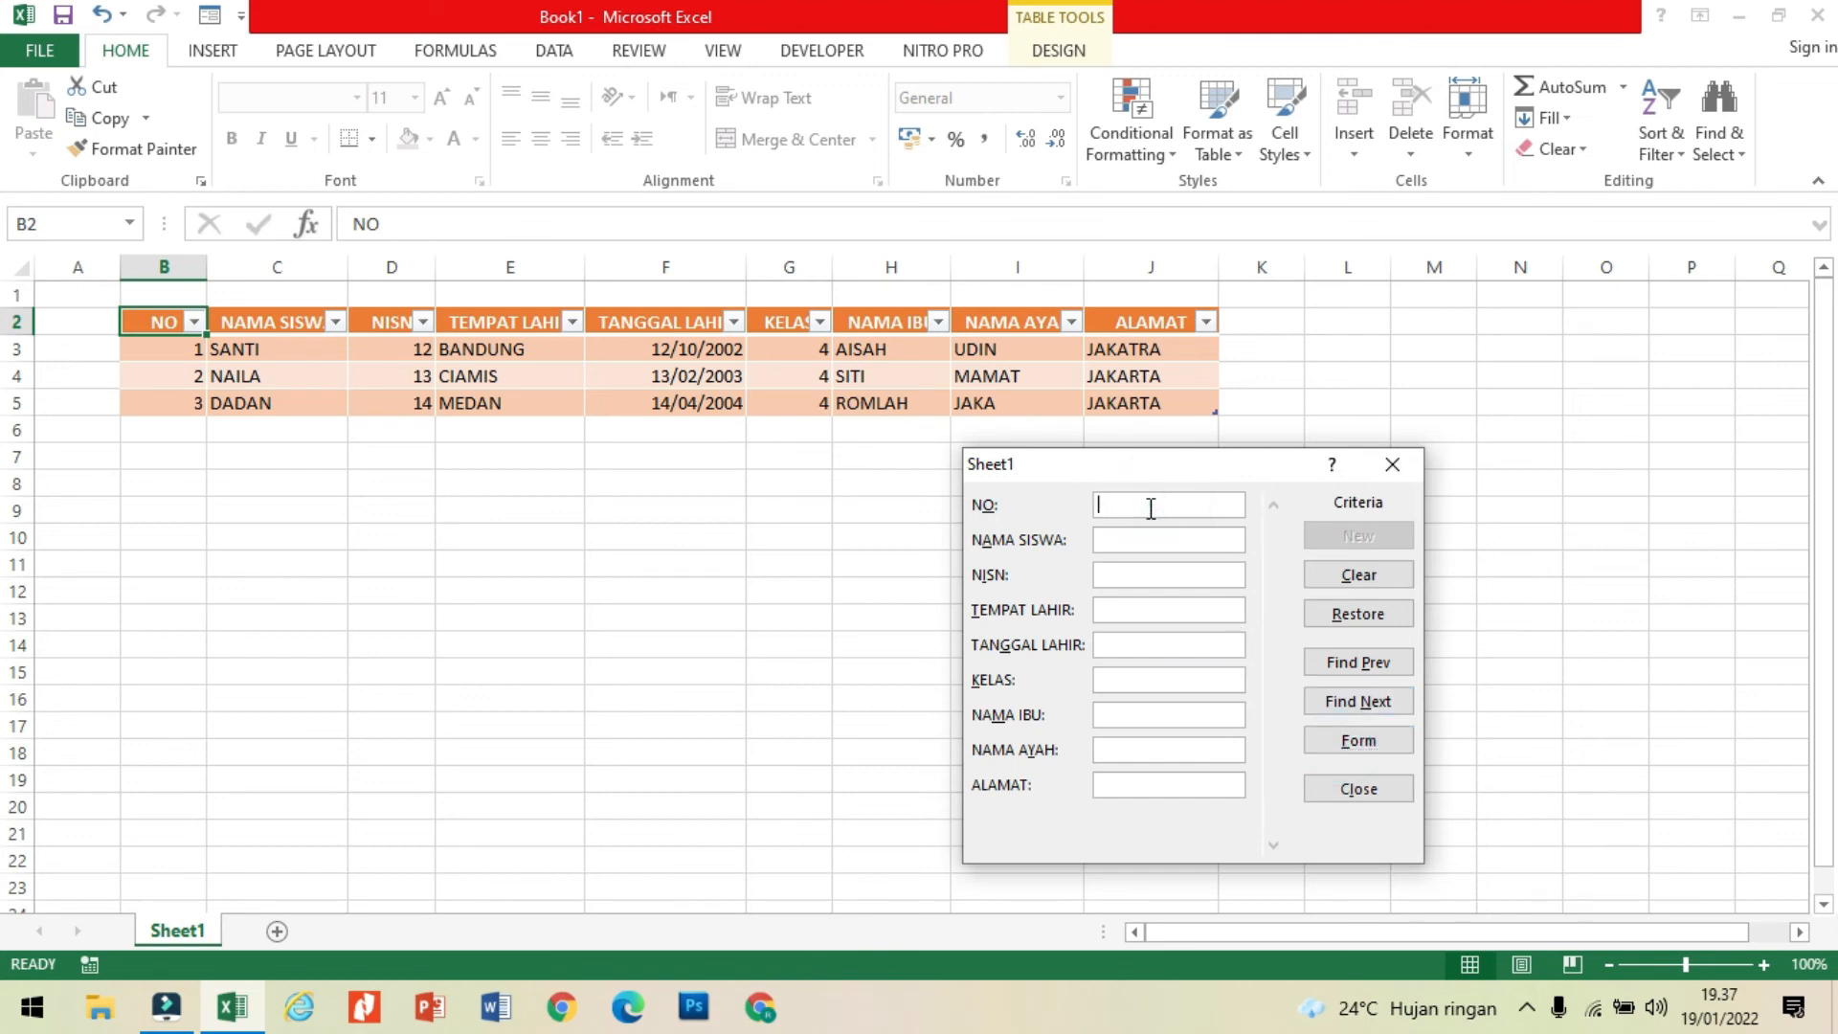
click(1148, 538)
text(NAILA)
click(1400, 669)
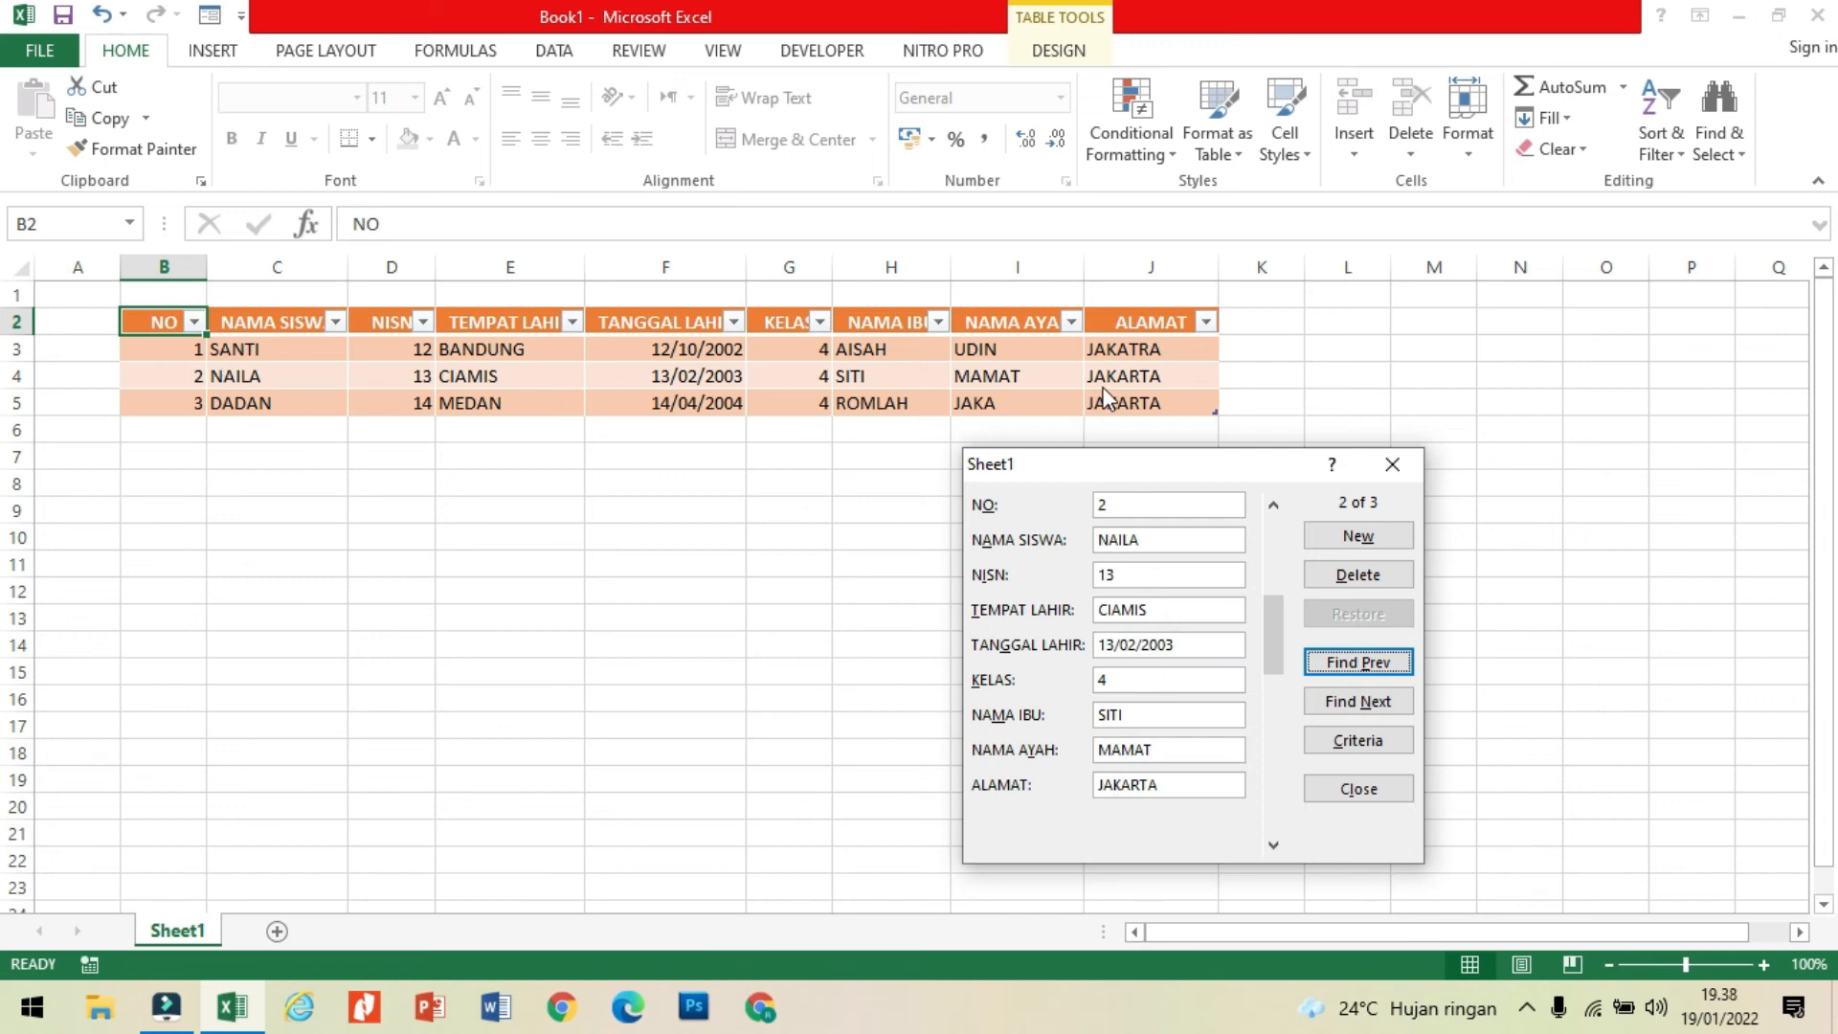
Step: Replace the address in the second student's record with the new city and save the change
double_click(1140, 786)
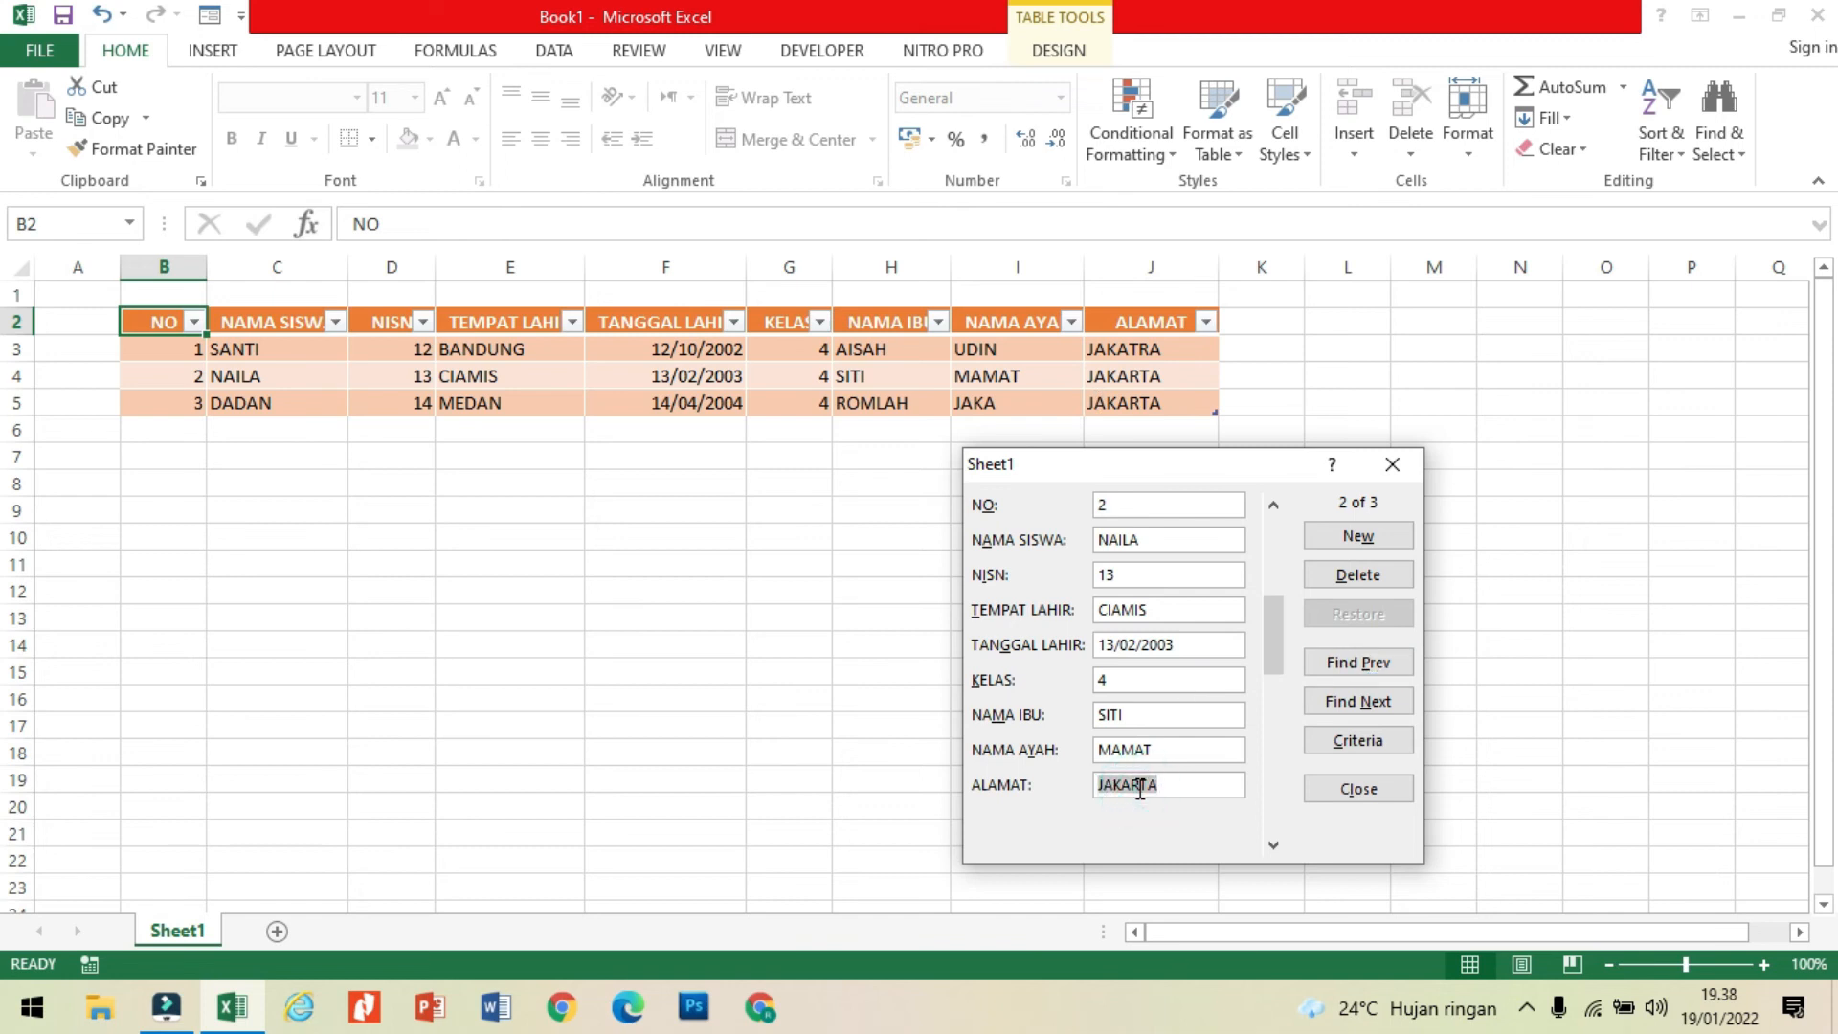
text(BR)
key(BackSpace)
text(EKASI)
key(Return)
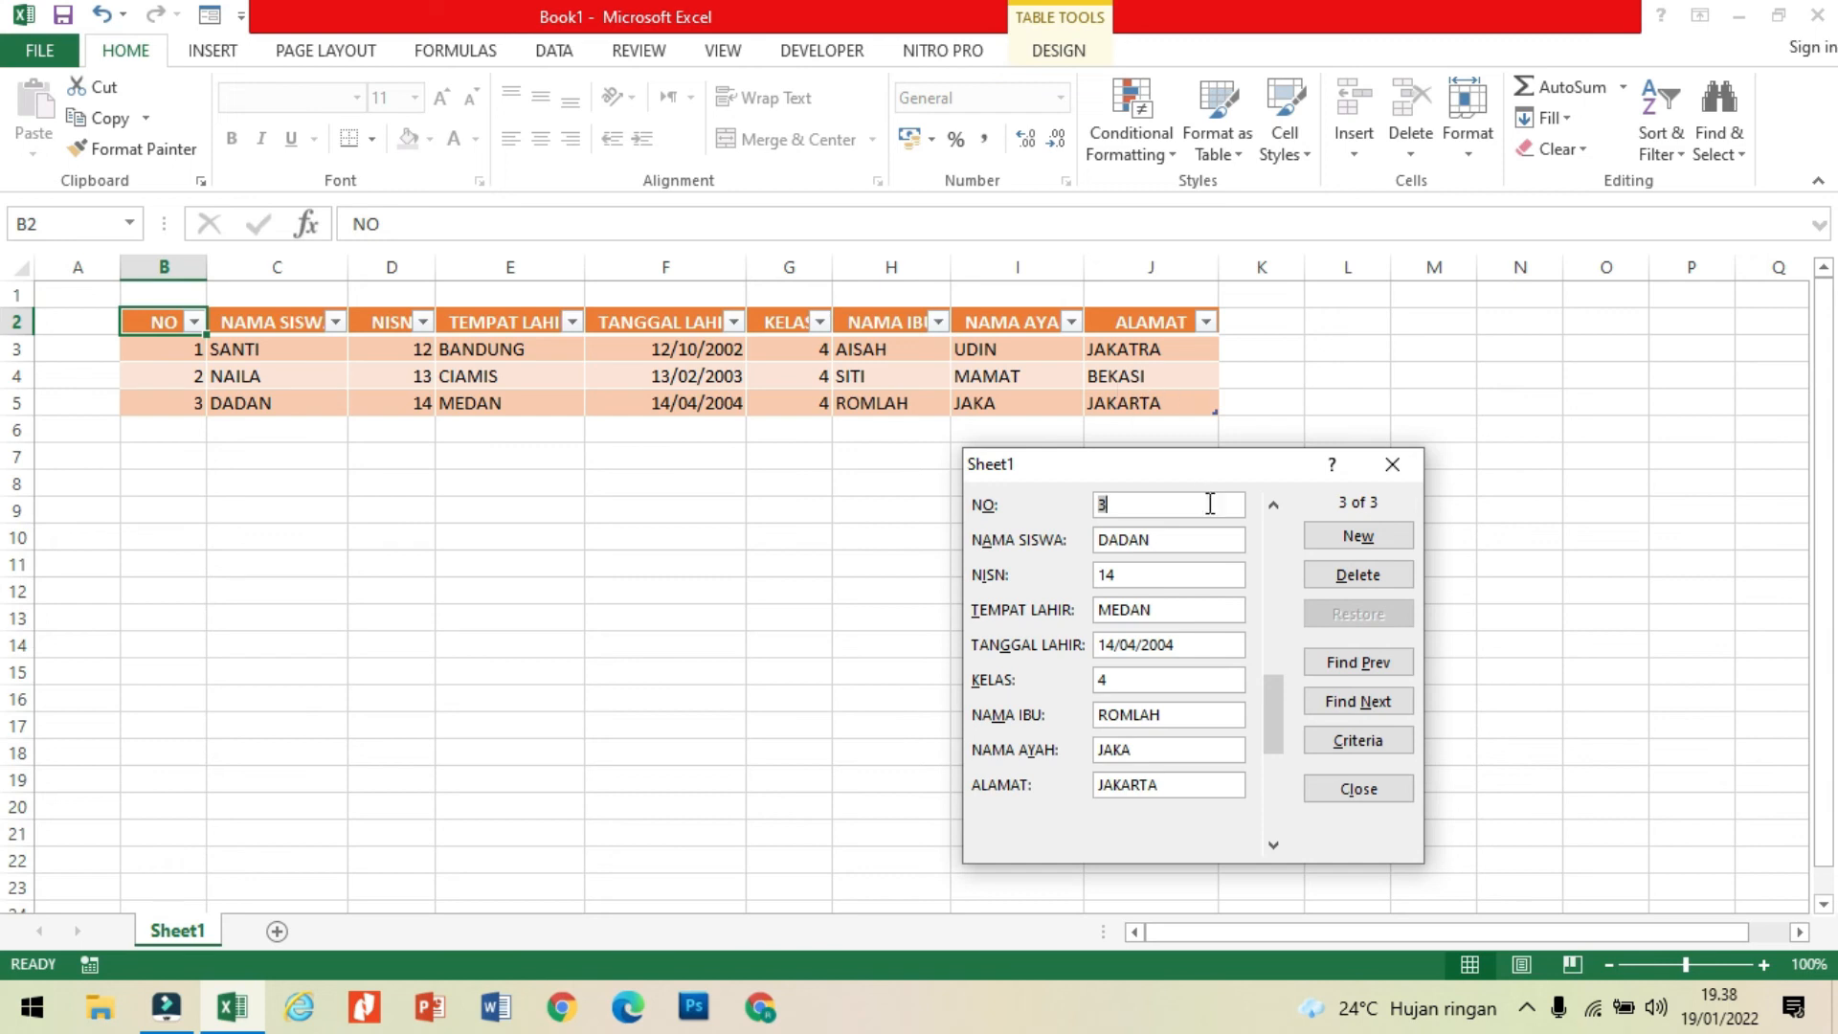
Step: Return to the second student's record in the data form to check its fields
click(1156, 538)
click(1350, 662)
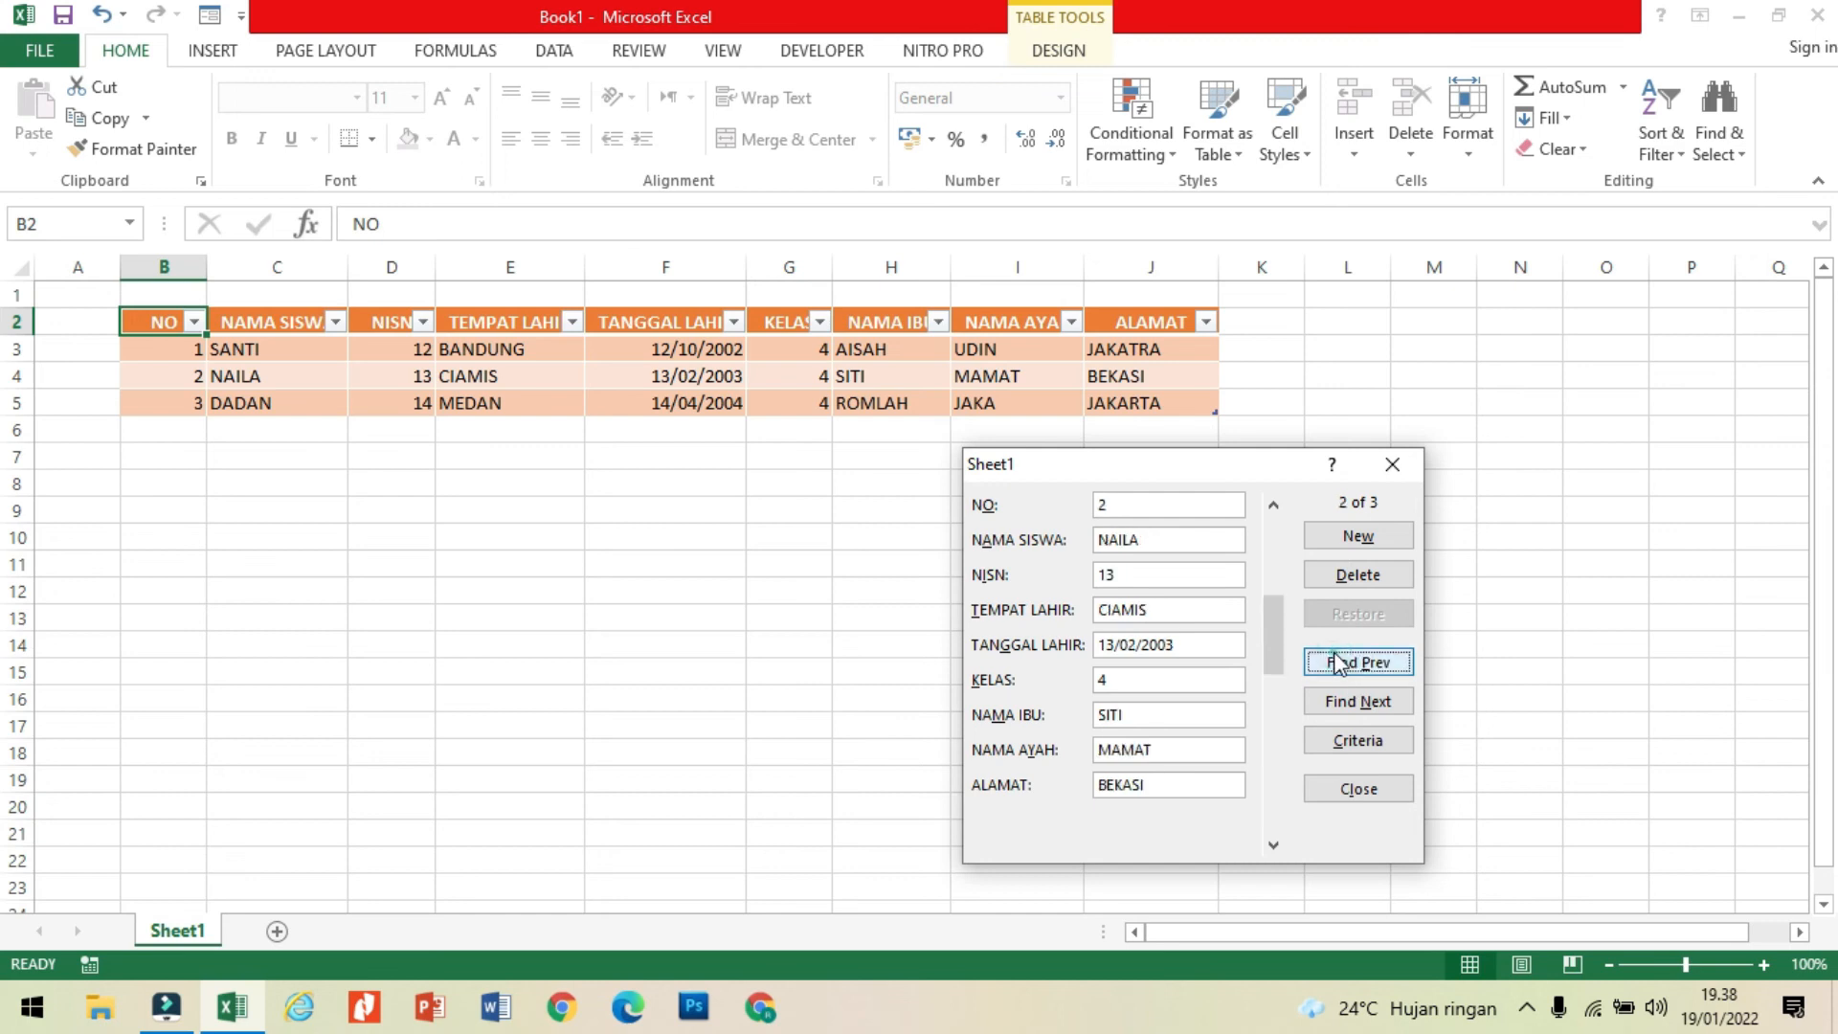
click(1359, 704)
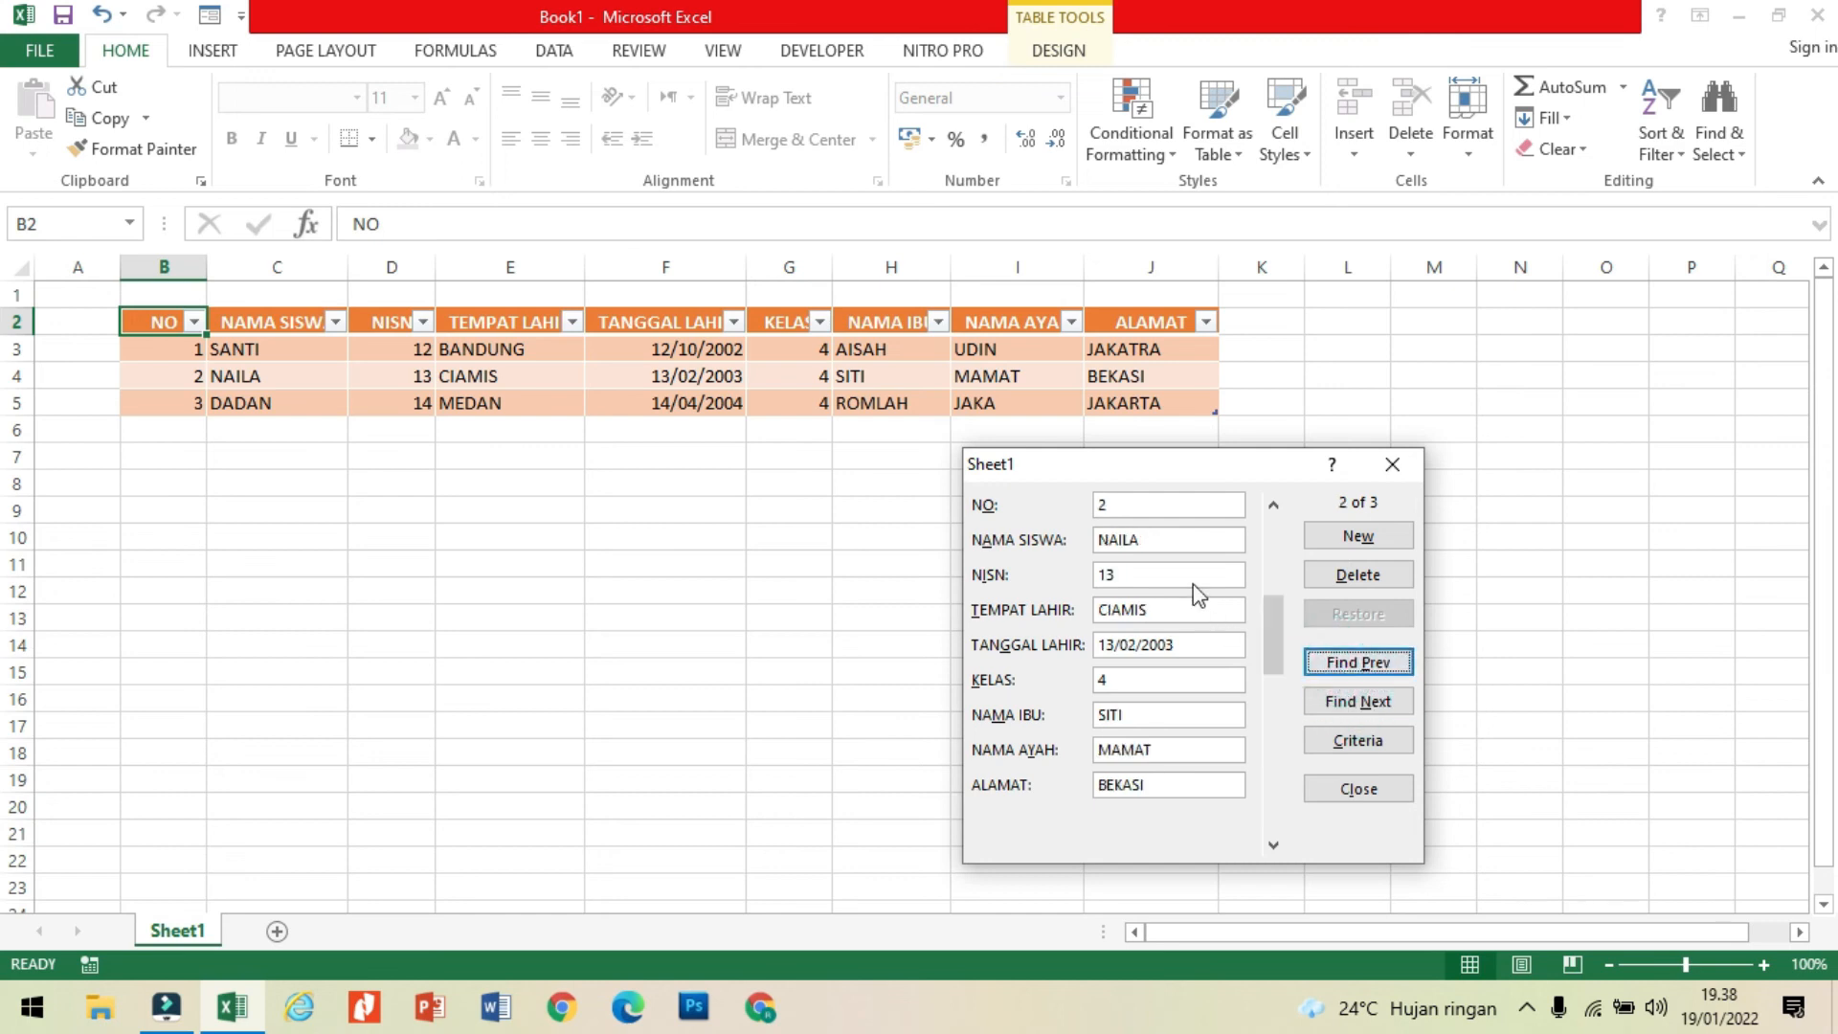
Step: Replace the NAMA SISWA search criterion with the third student's name and find the matching record in the data form
click(1172, 499)
click(1315, 761)
click(1325, 741)
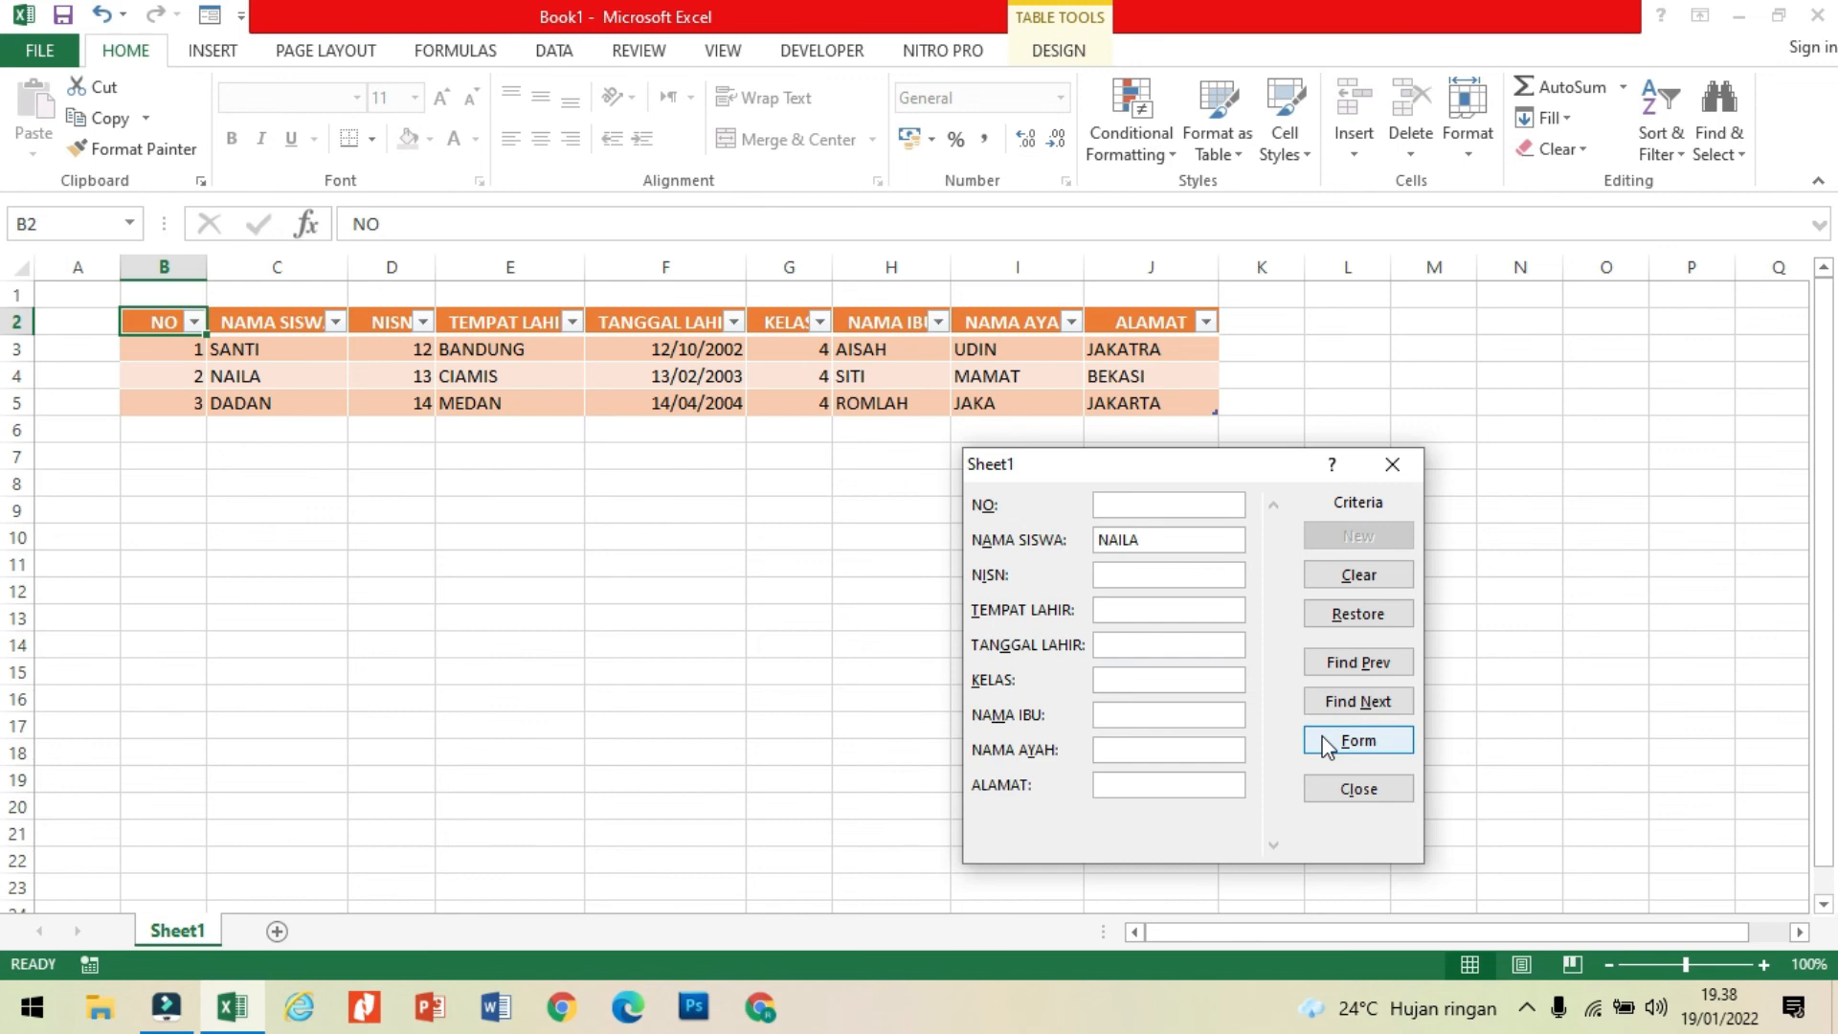
click(1162, 539)
key(BackSpace)
key(BackSpace)
key(BackSpace)
key(BackSpace)
key(BackSpace)
text(DADAN)
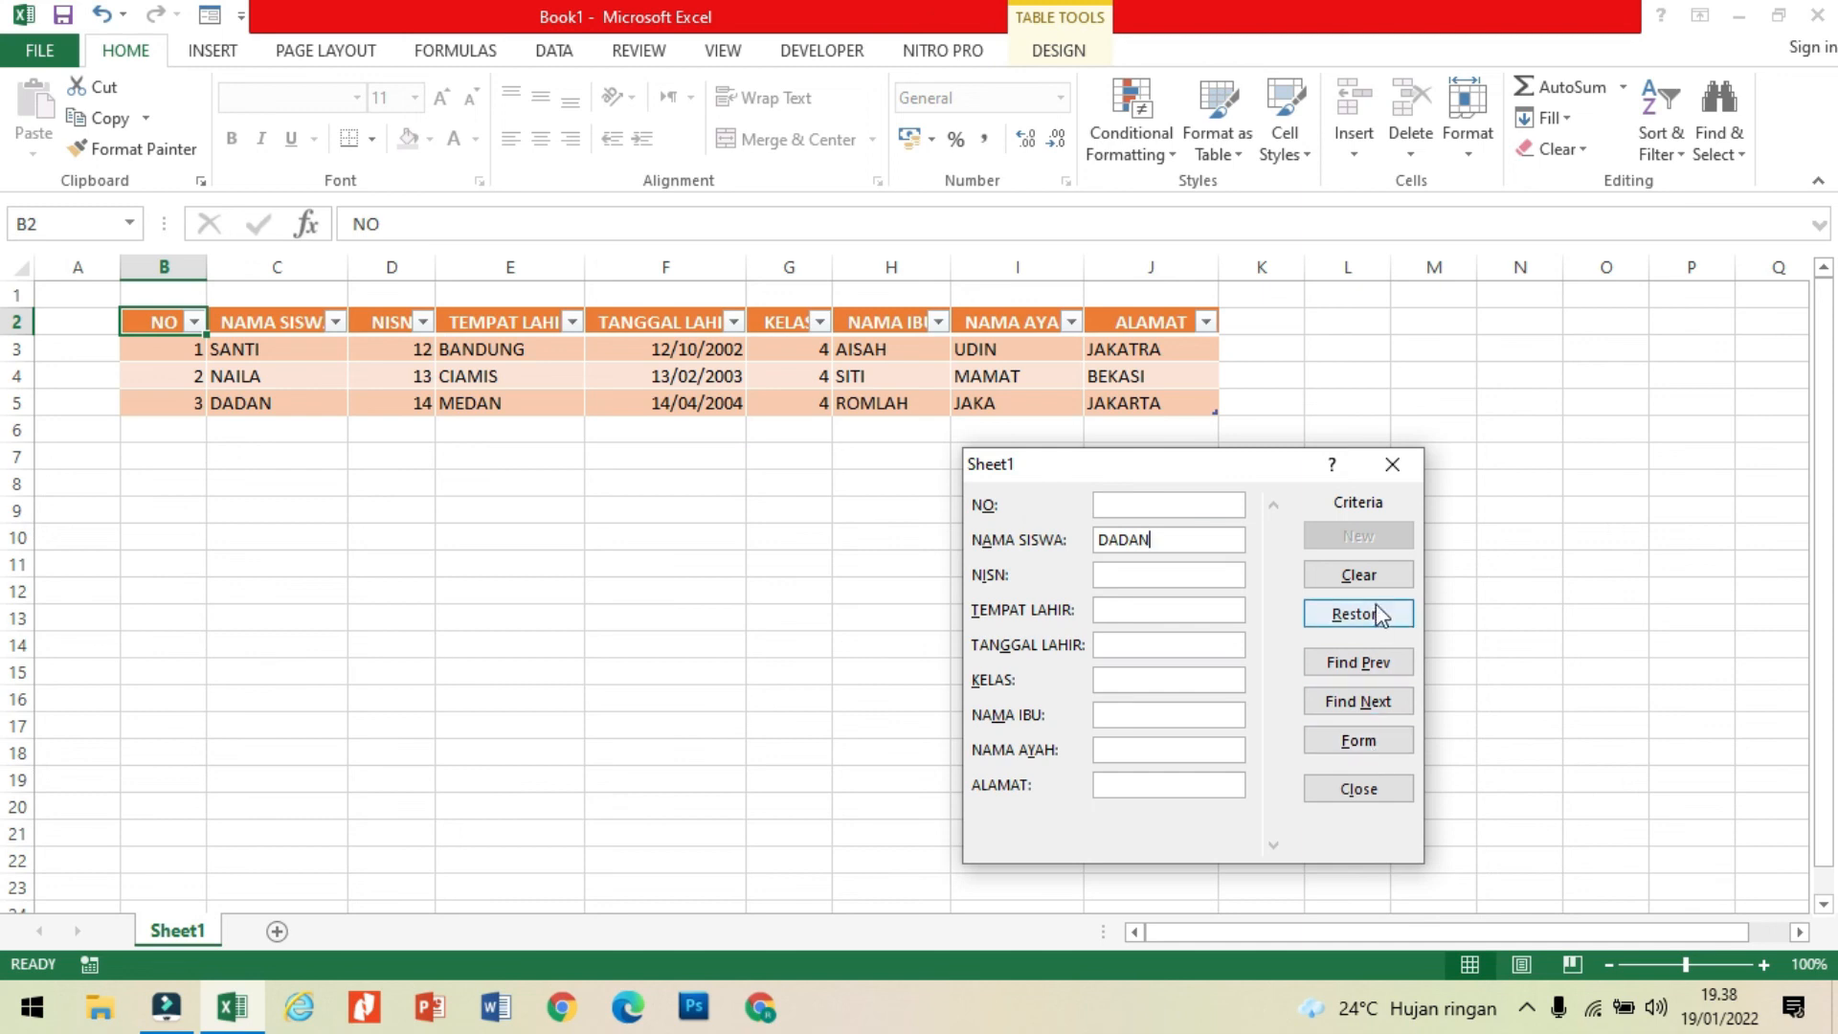
click(1375, 666)
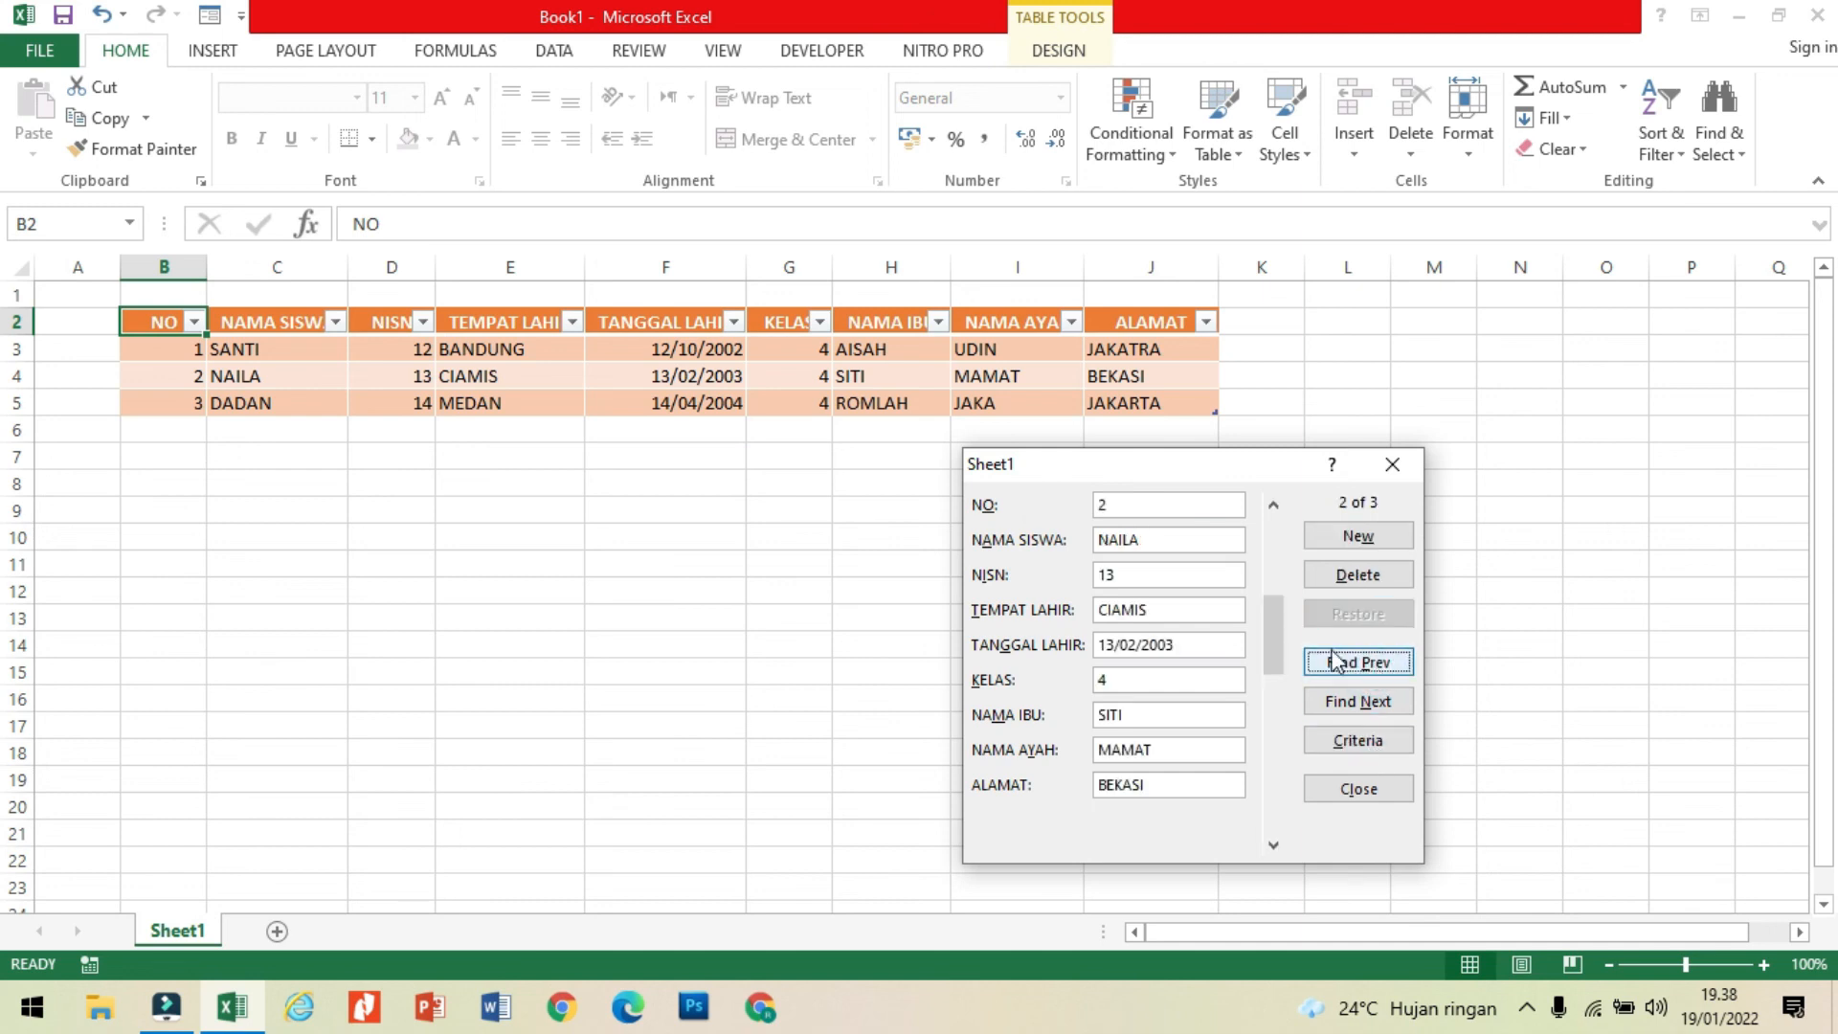
click(1367, 702)
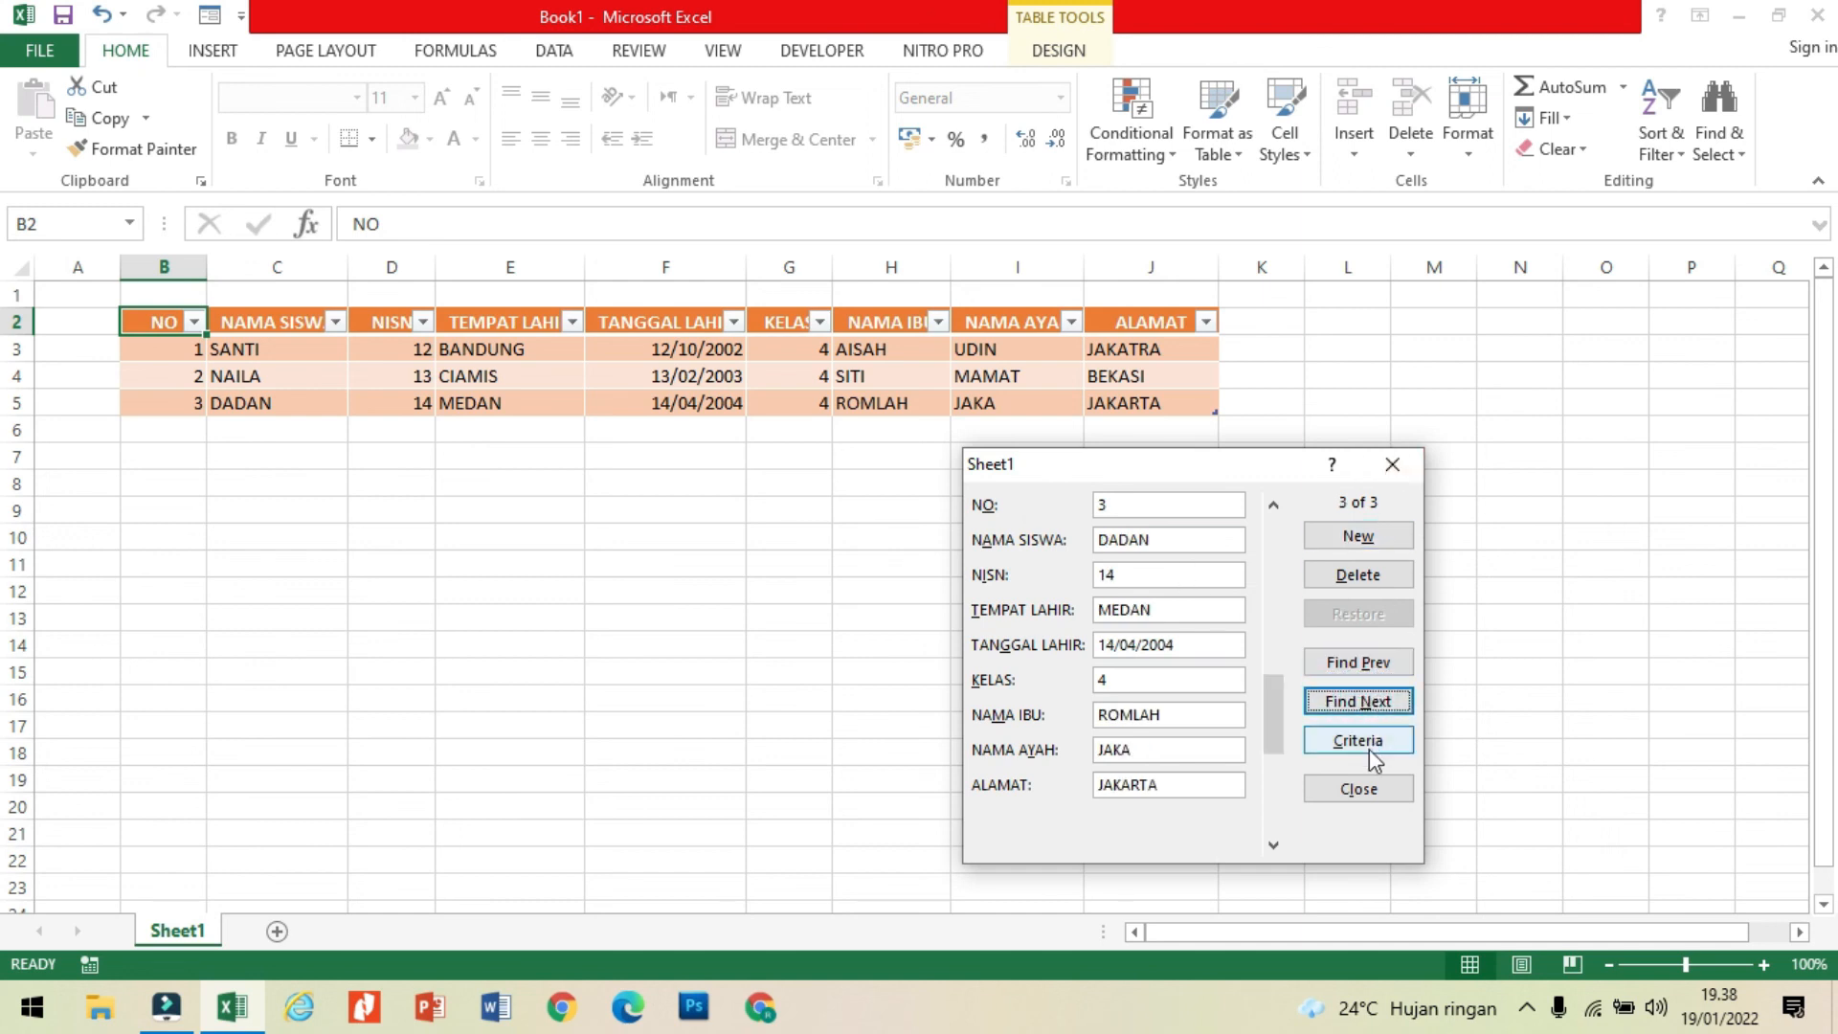
click(1367, 740)
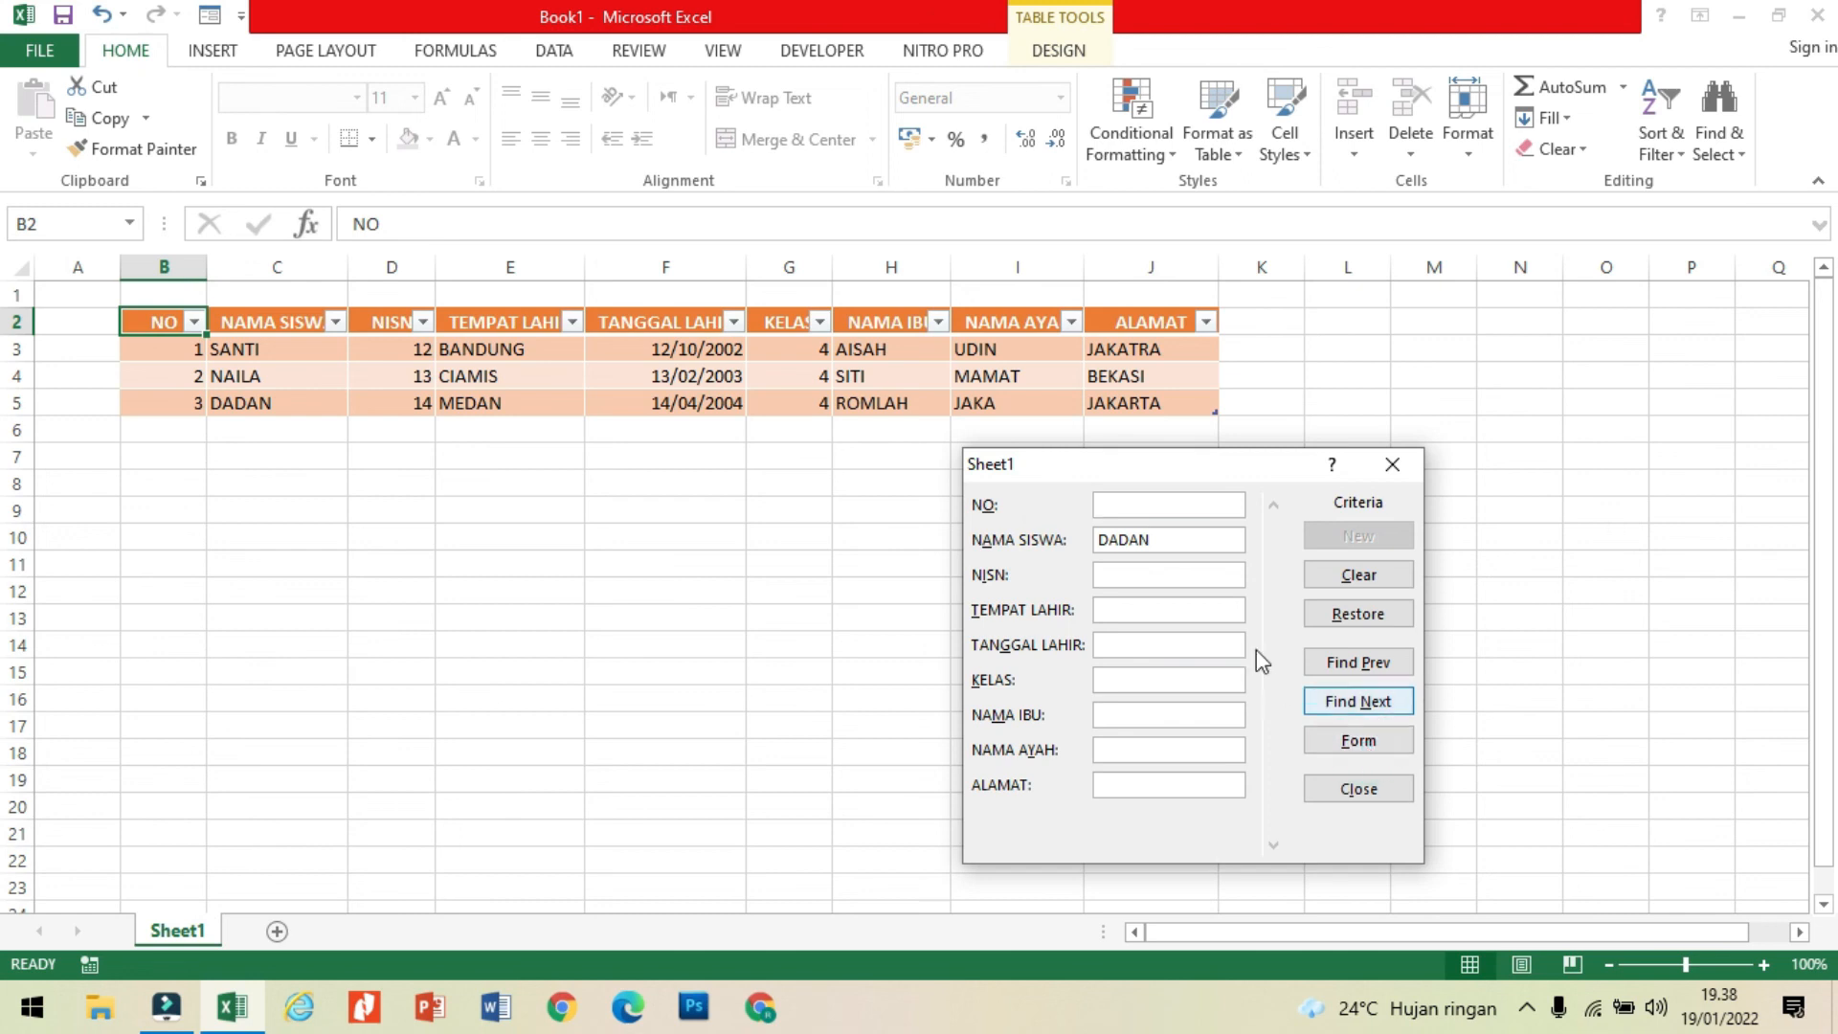
click(1382, 704)
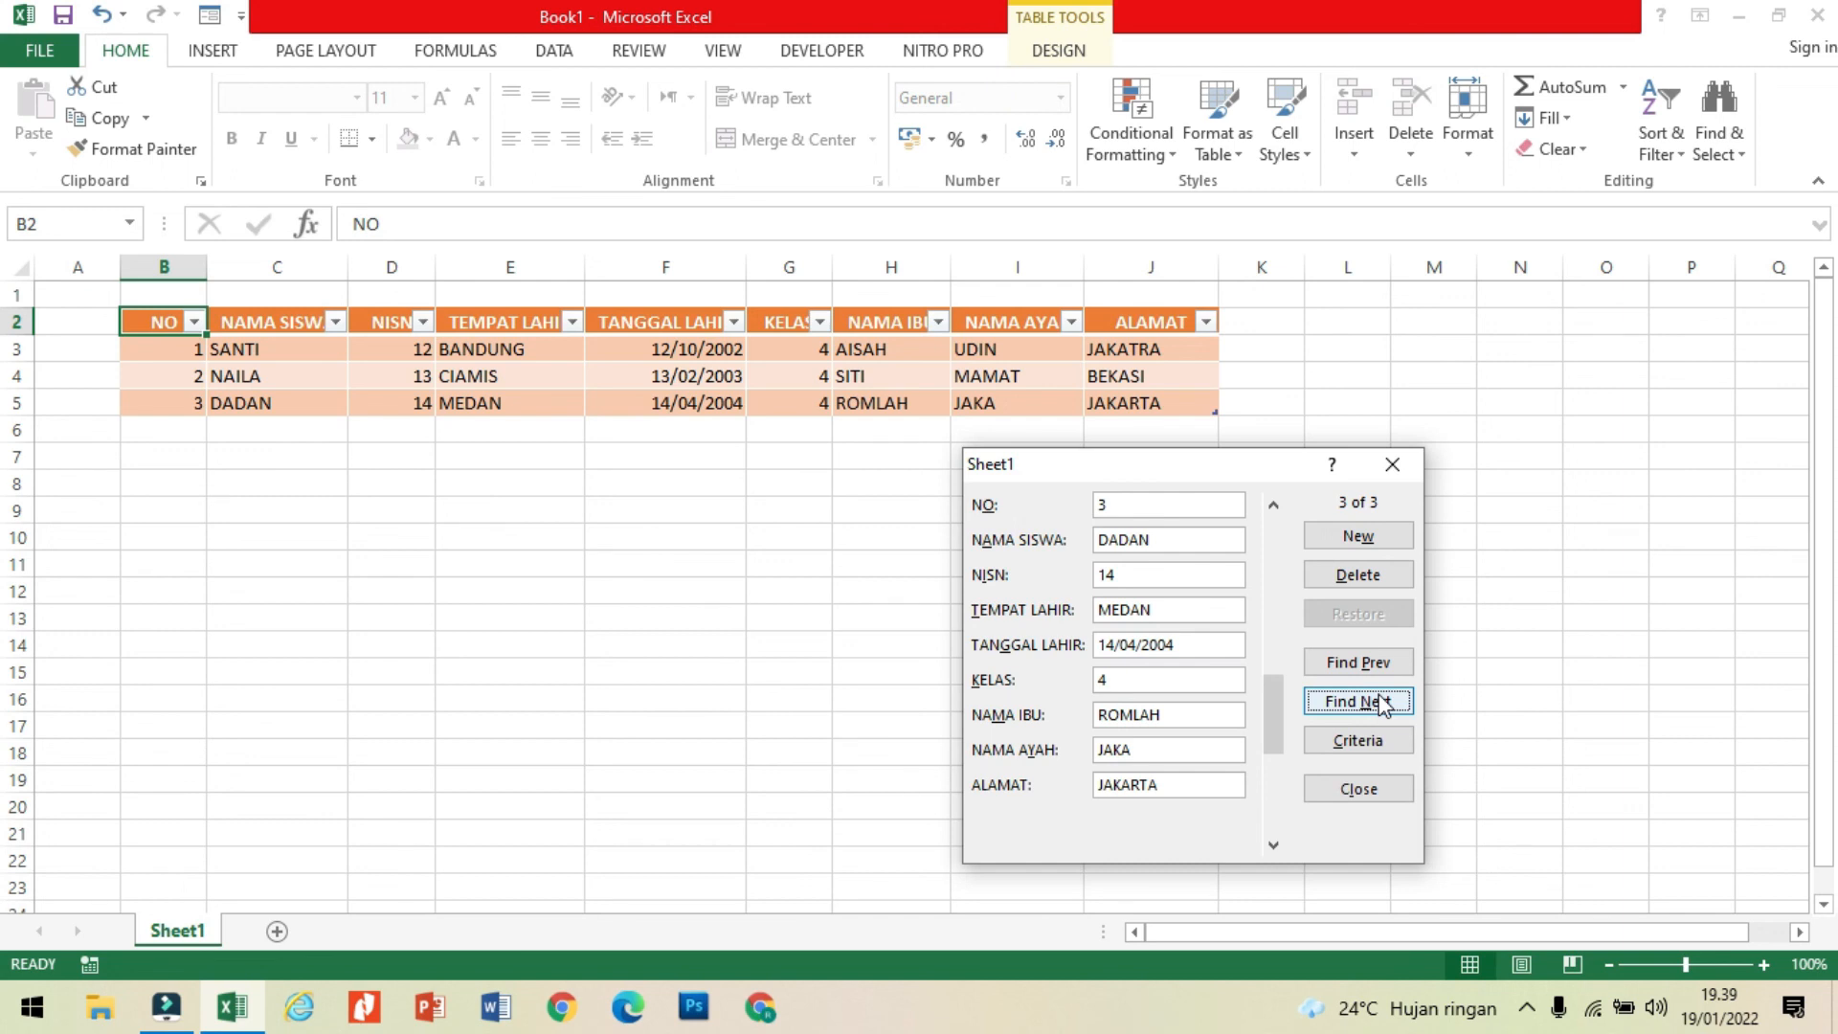
Step: Replace the NISN in the third student's record with the new student number, save the change and close the data form
click(1112, 578)
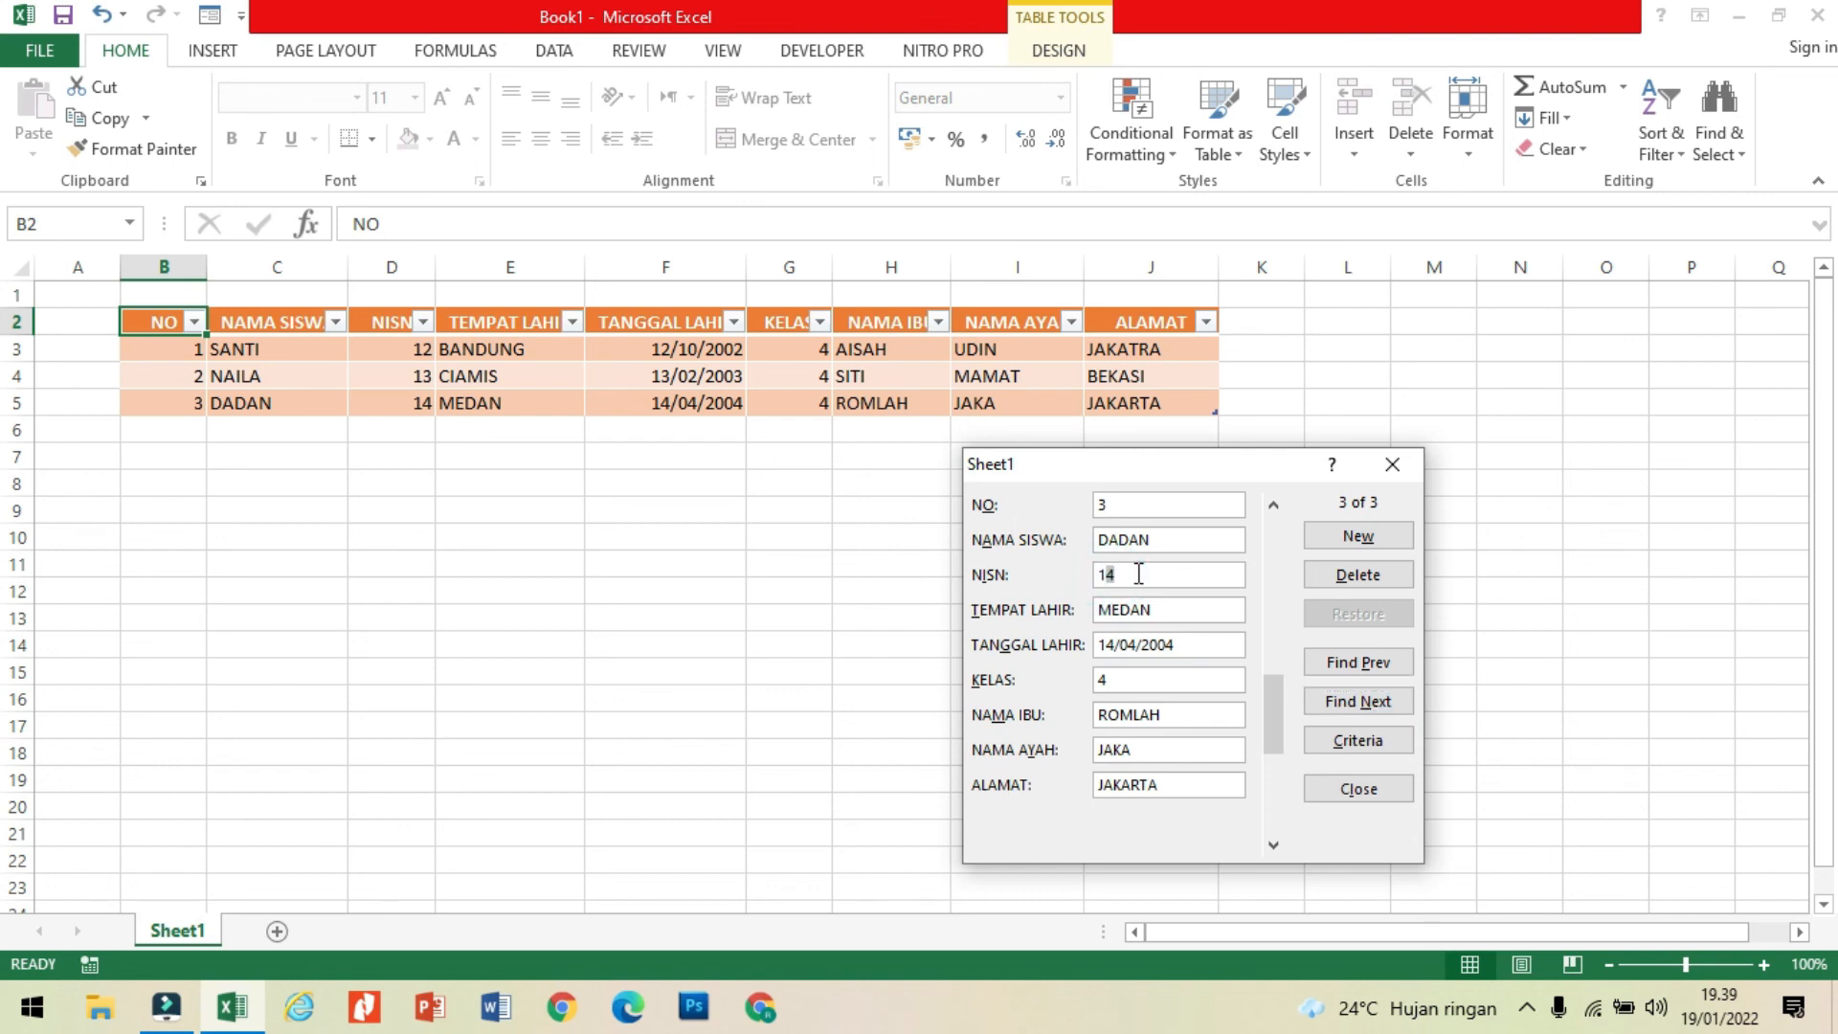
key(BackSpace)
text(5)
key(Return)
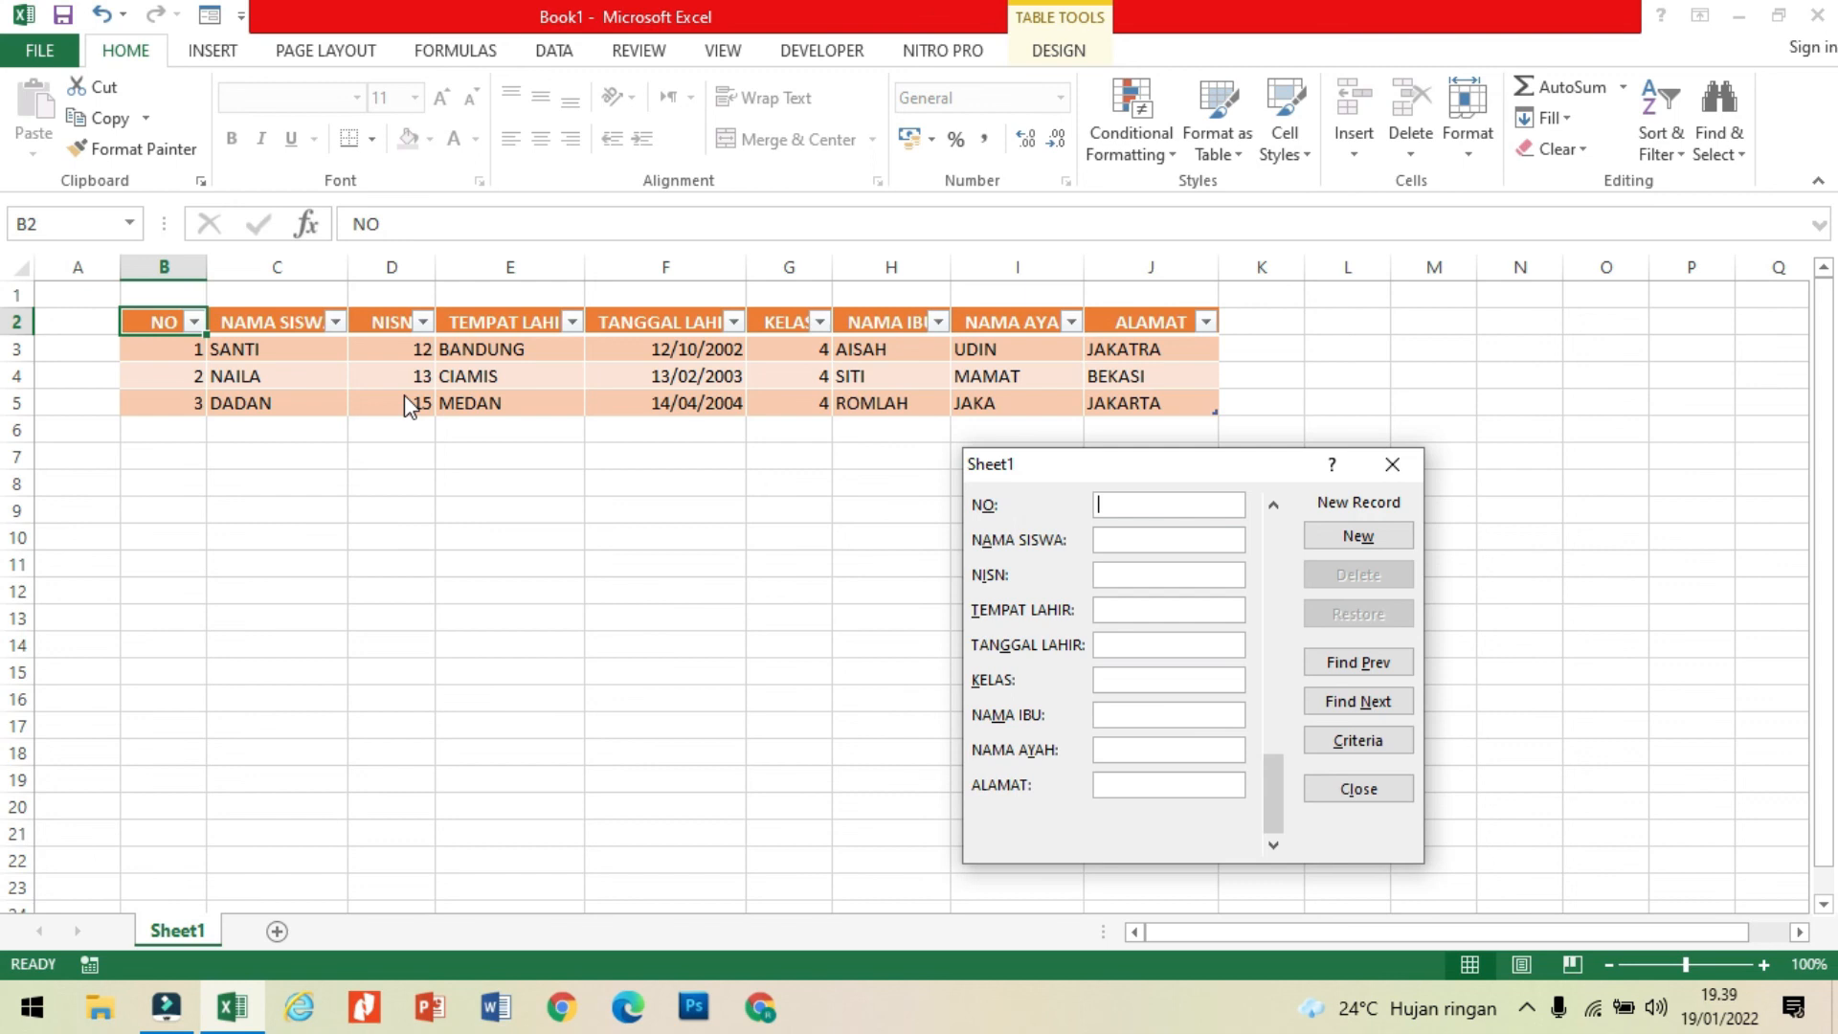
click(1415, 463)
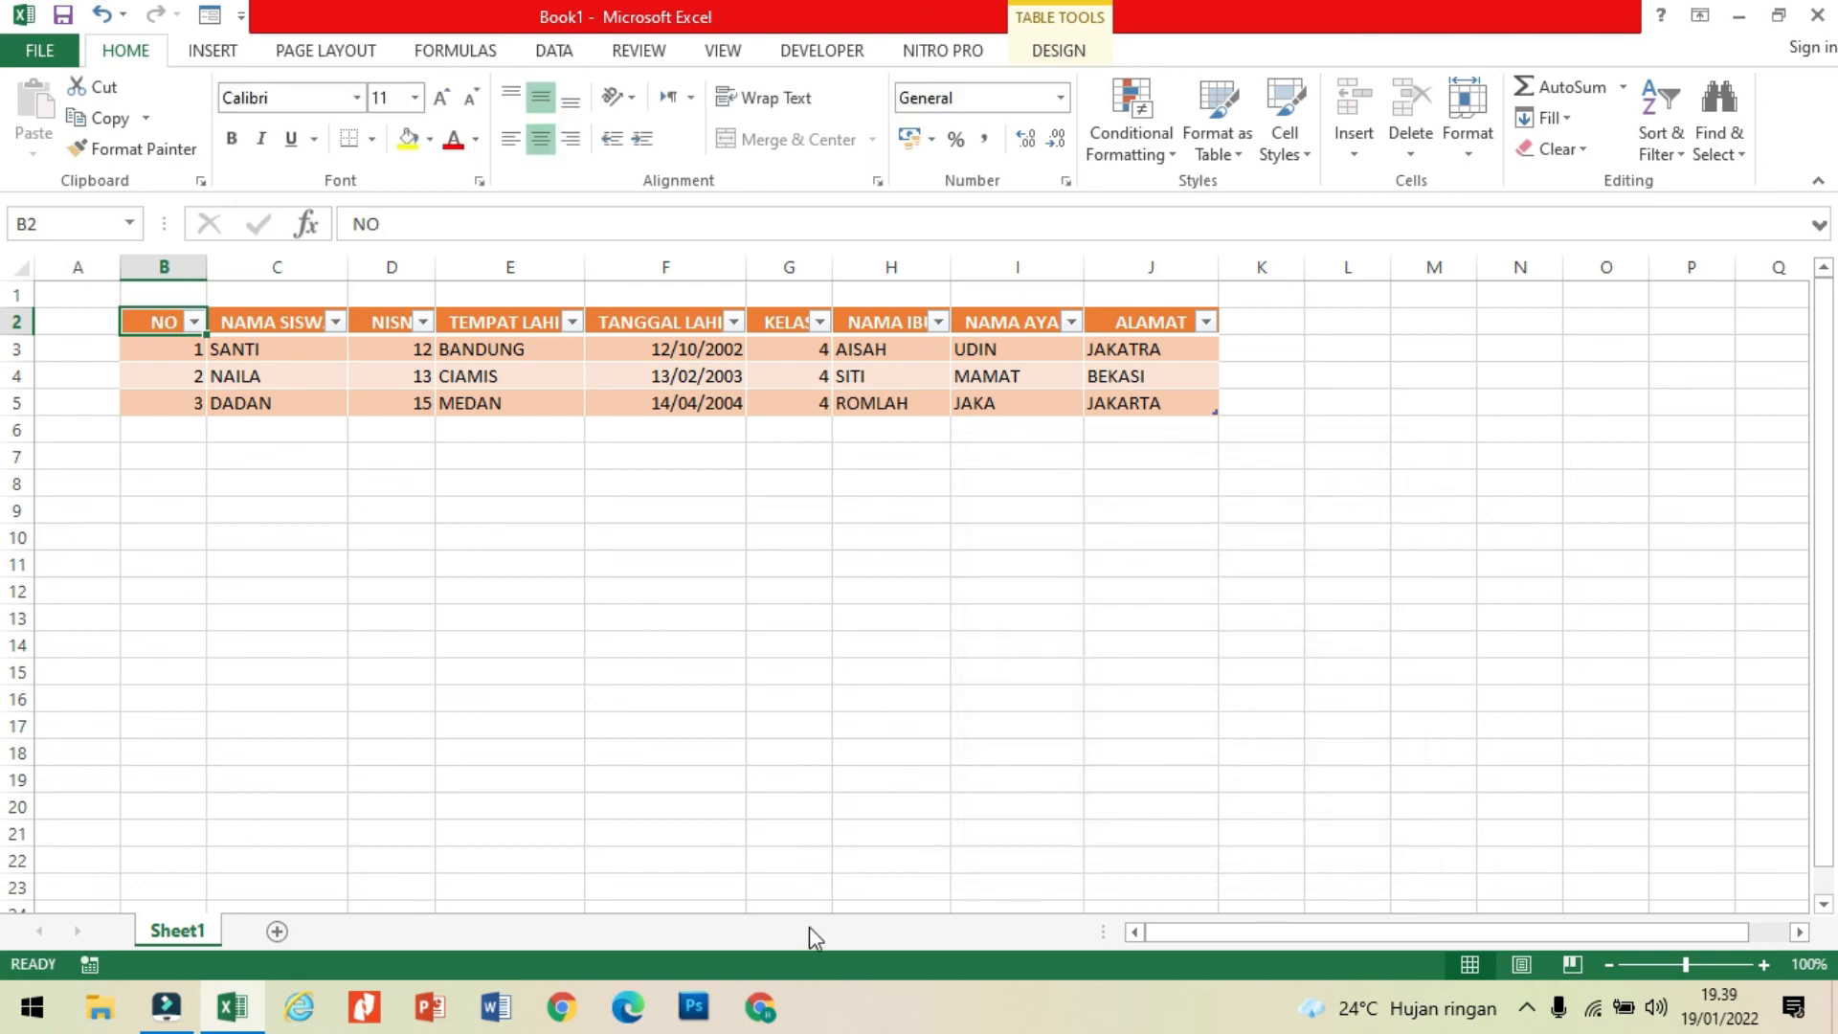